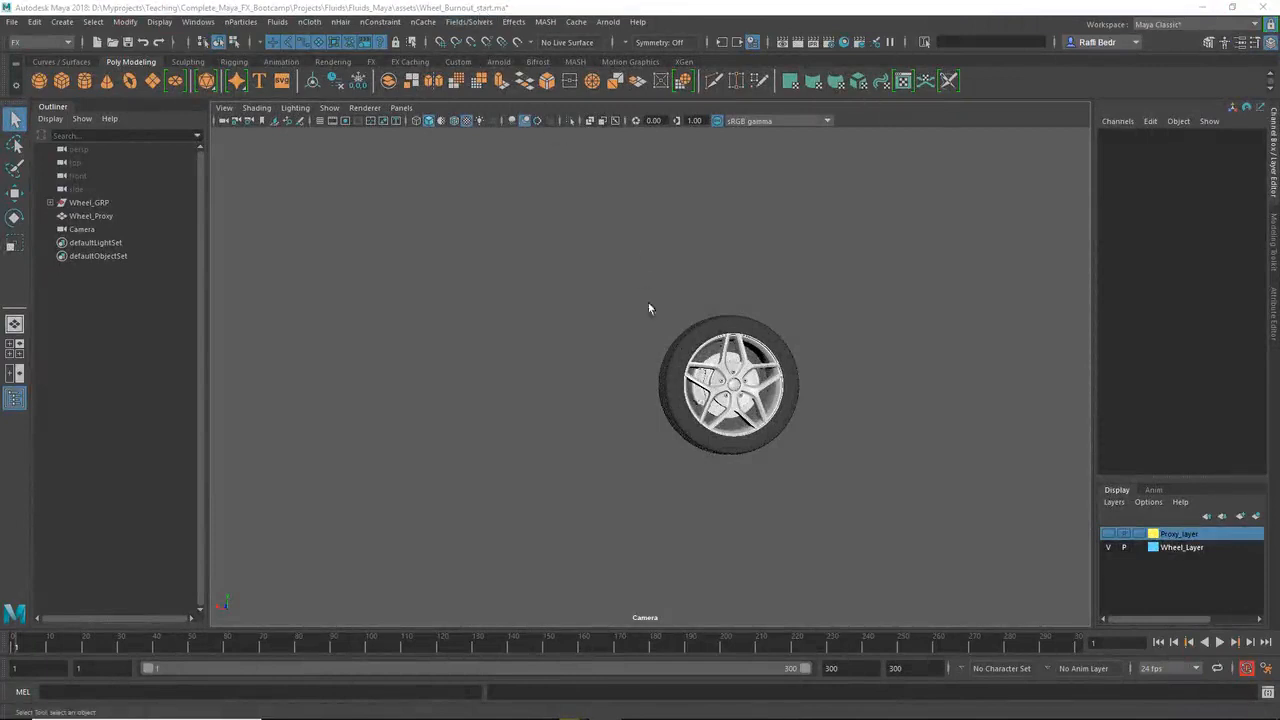
Select Wheel_GRP, play back the wheel's animation and return the timeline to frame 1.
click(92, 203)
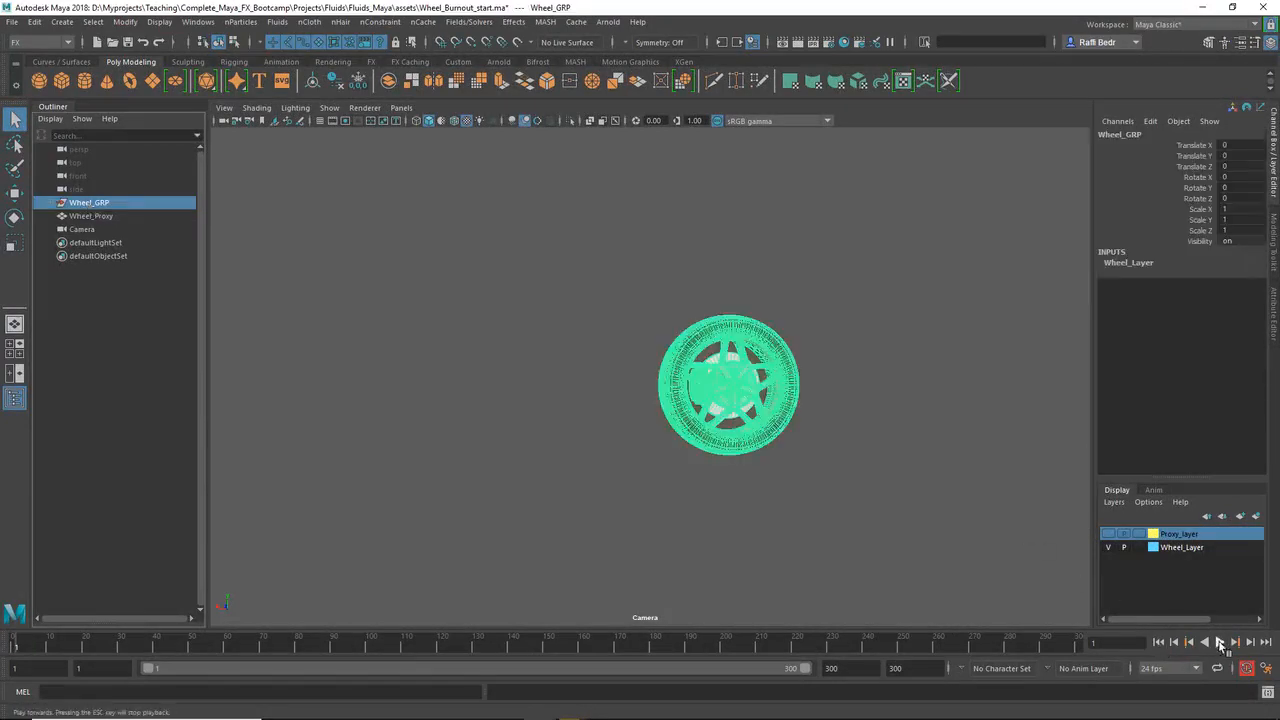
click(1221, 643)
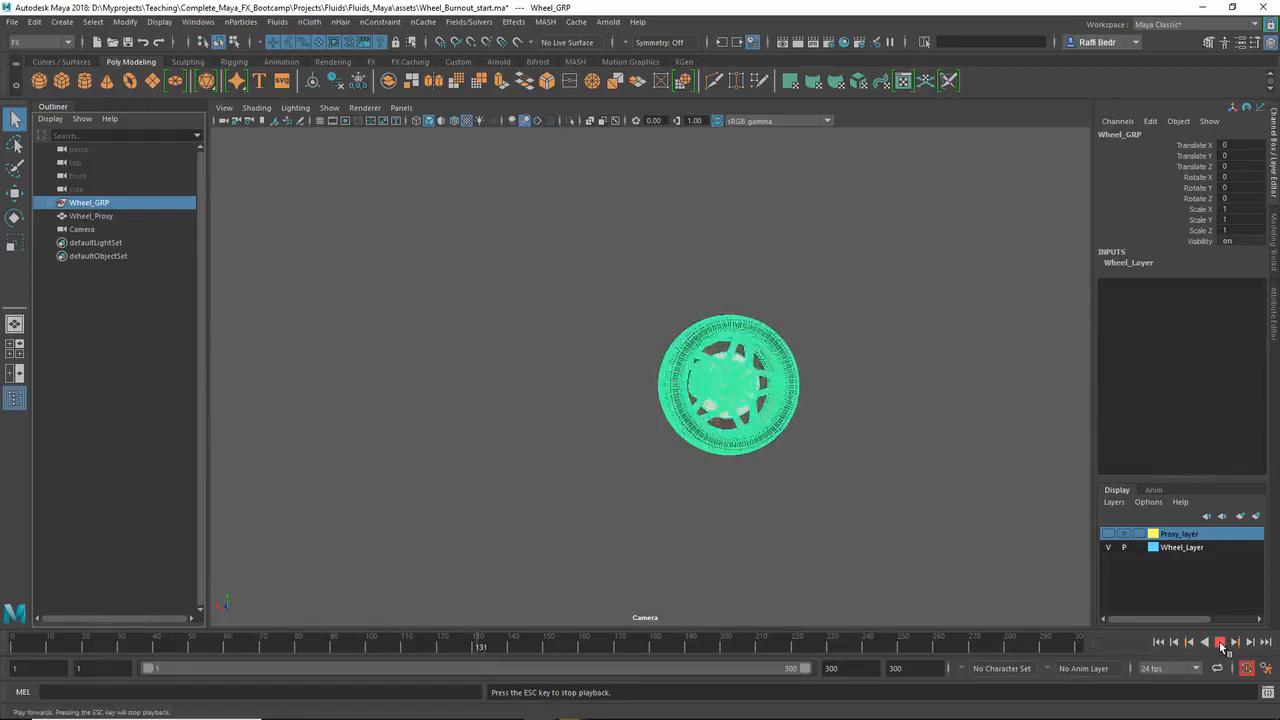
click(1221, 643)
drag(450, 641, 12, 645)
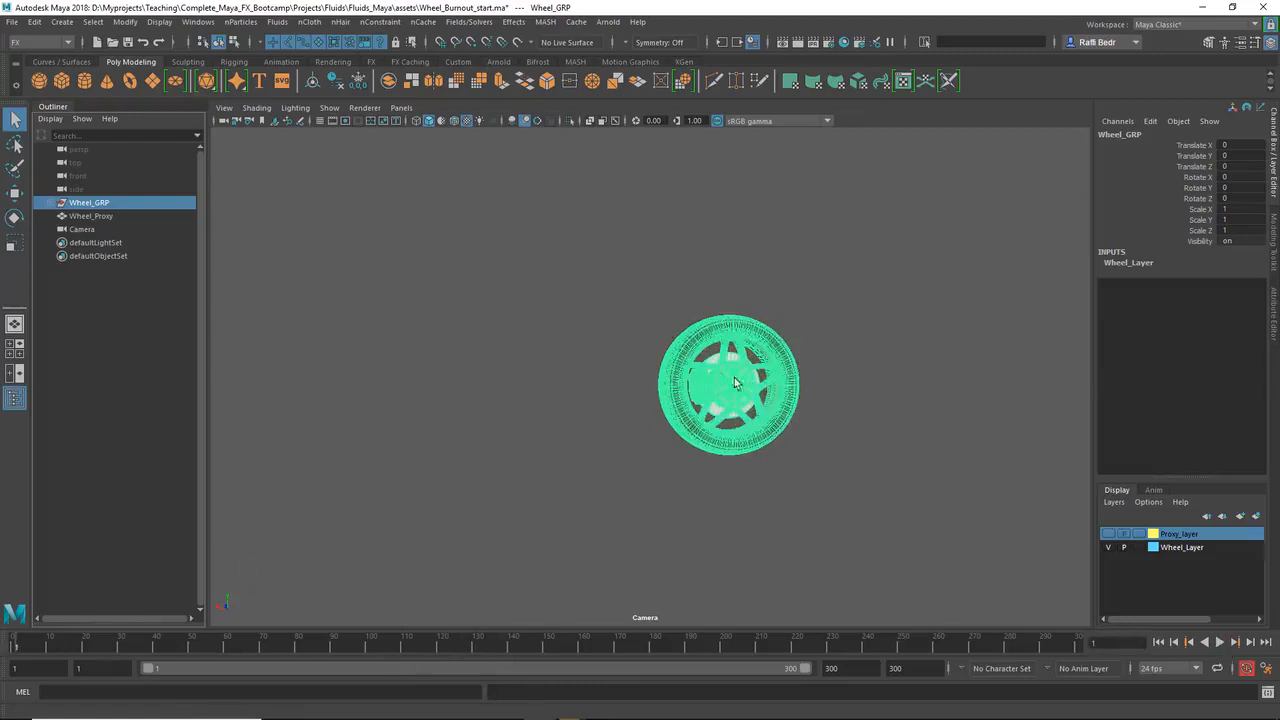
Show Proxy_layer in place of Wheel_Layer and play back the selected wheel proxy's rotation.
click(1176, 548)
click(1108, 548)
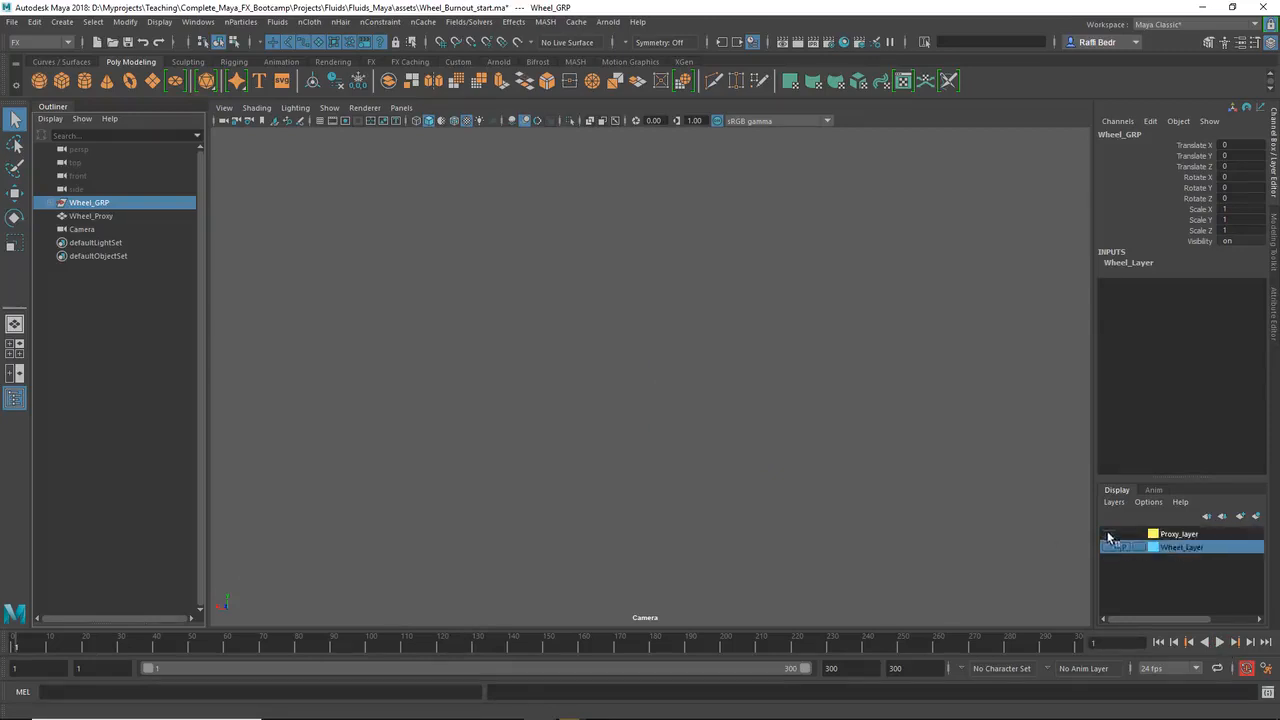
click(1108, 534)
click(1178, 534)
click(745, 428)
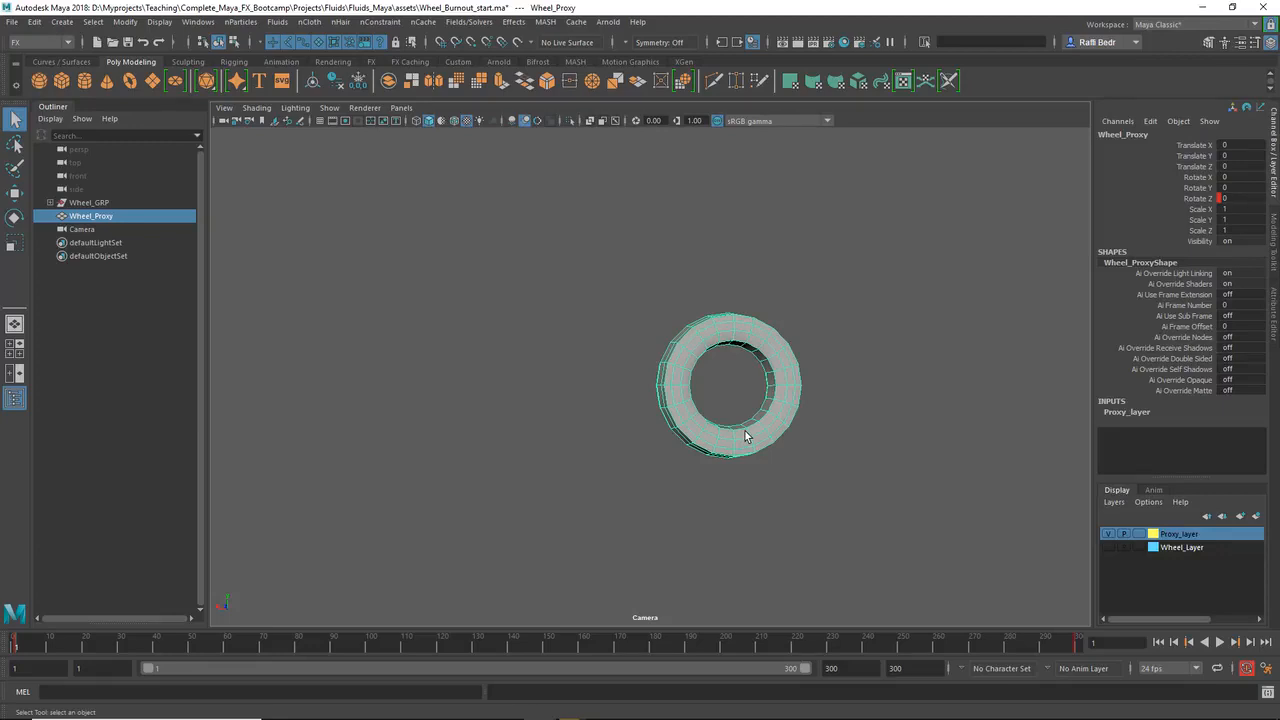
click(1187, 549)
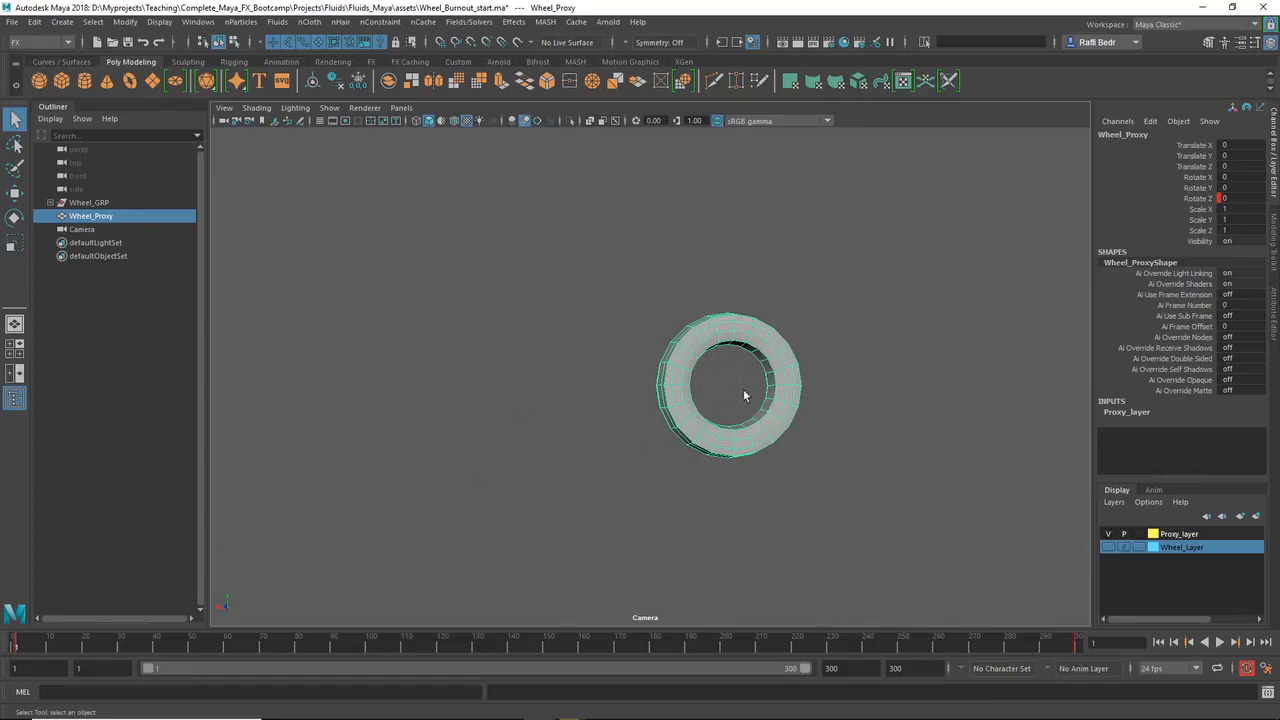
key(alt+v)
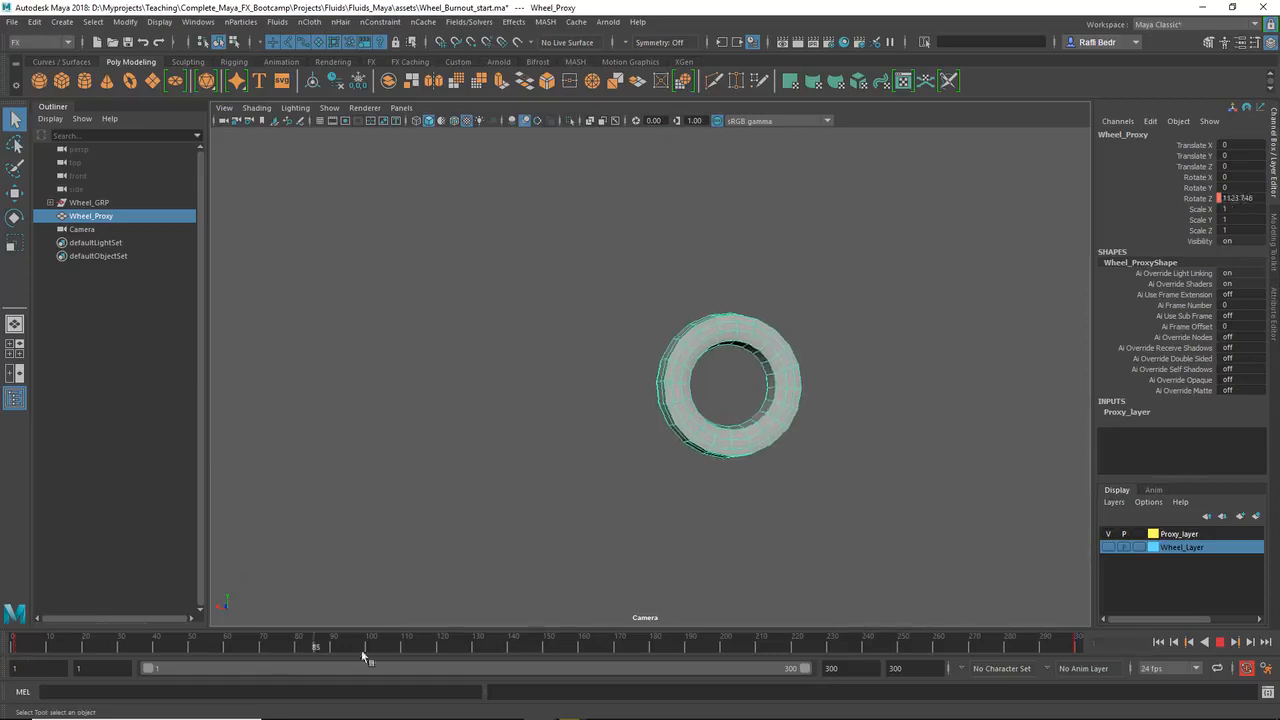
Compare the detailed wheel with its proxy by showing Wheel_Layer and Proxy_layer one at a time.
click(1108, 548)
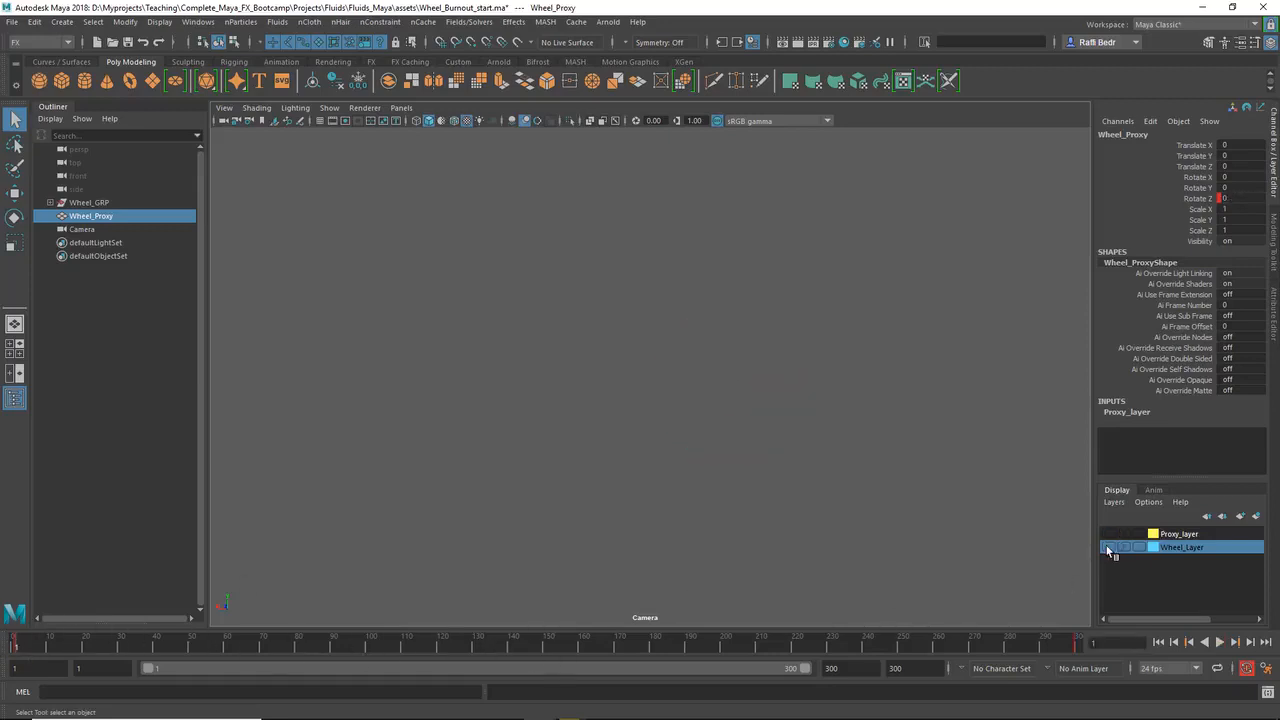
click(1108, 548)
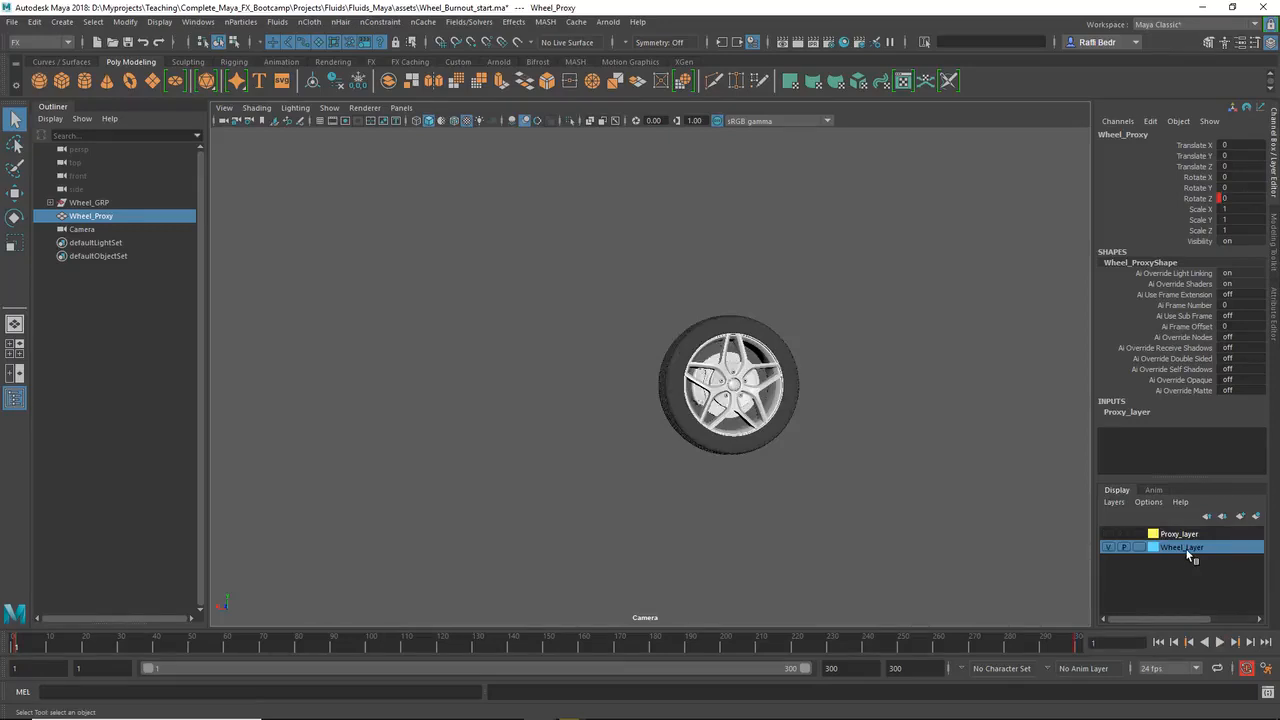
click(1108, 548)
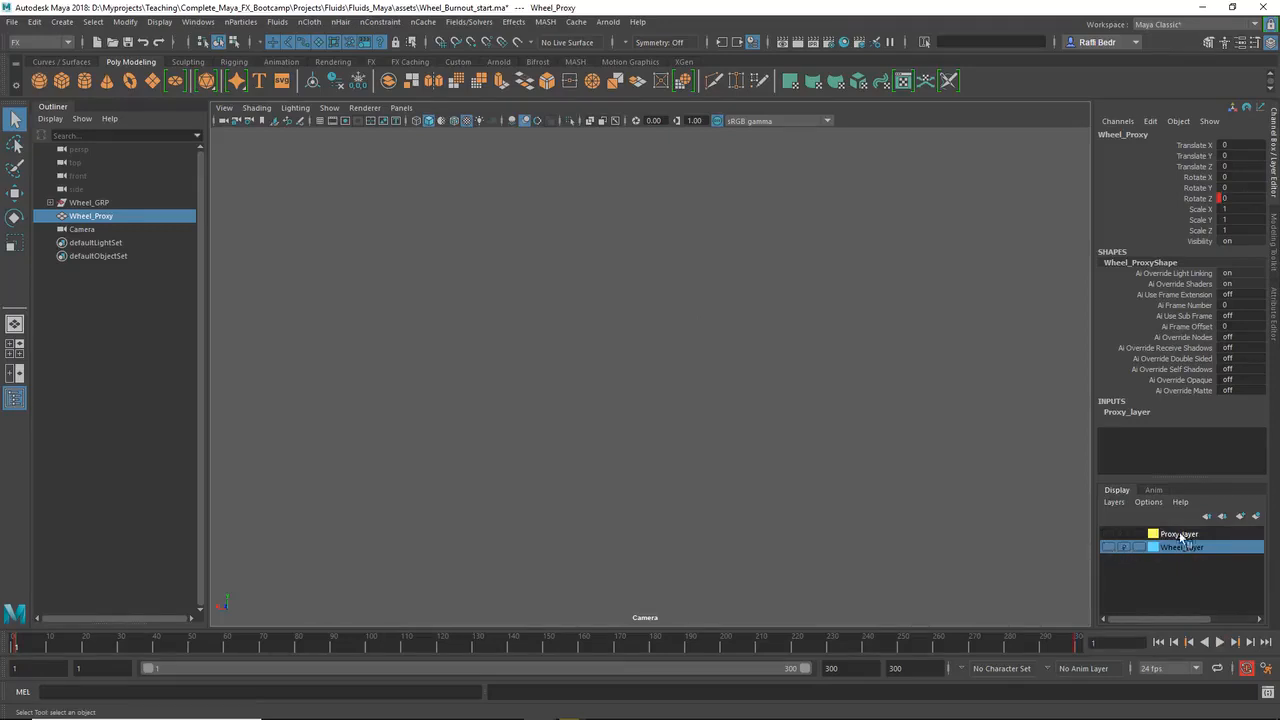
click(1180, 534)
click(1108, 534)
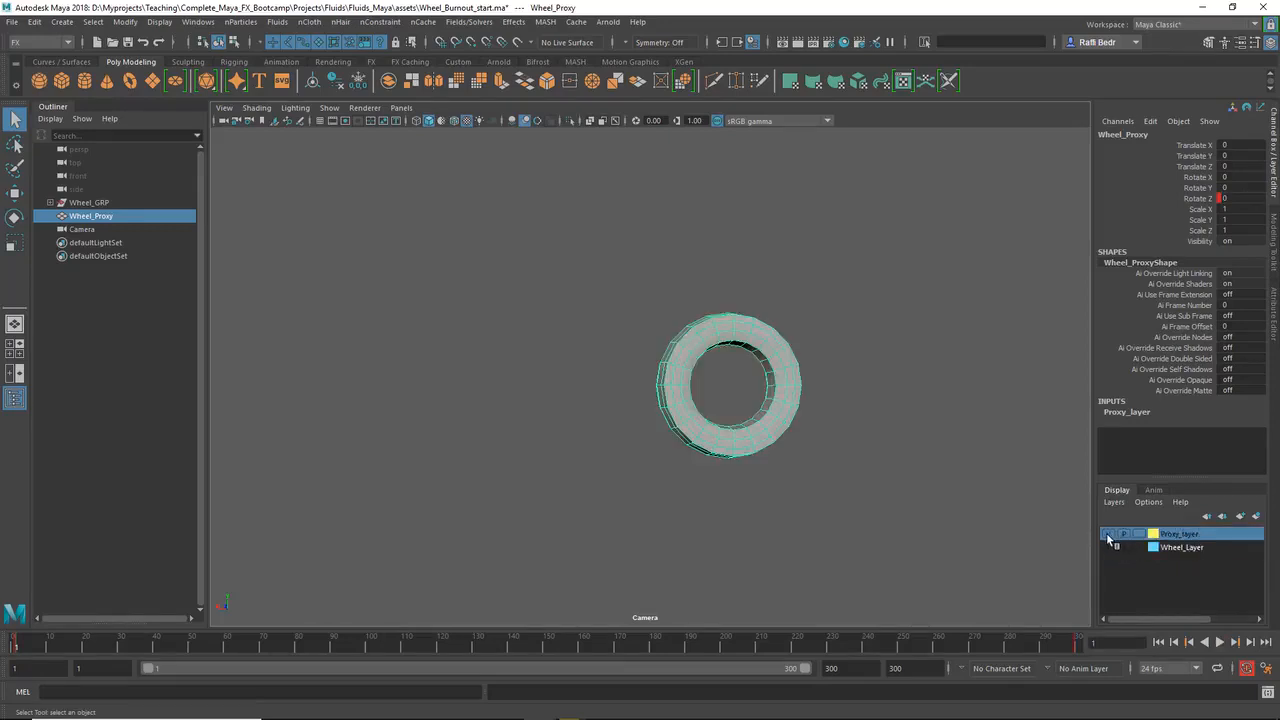
click(1110, 535)
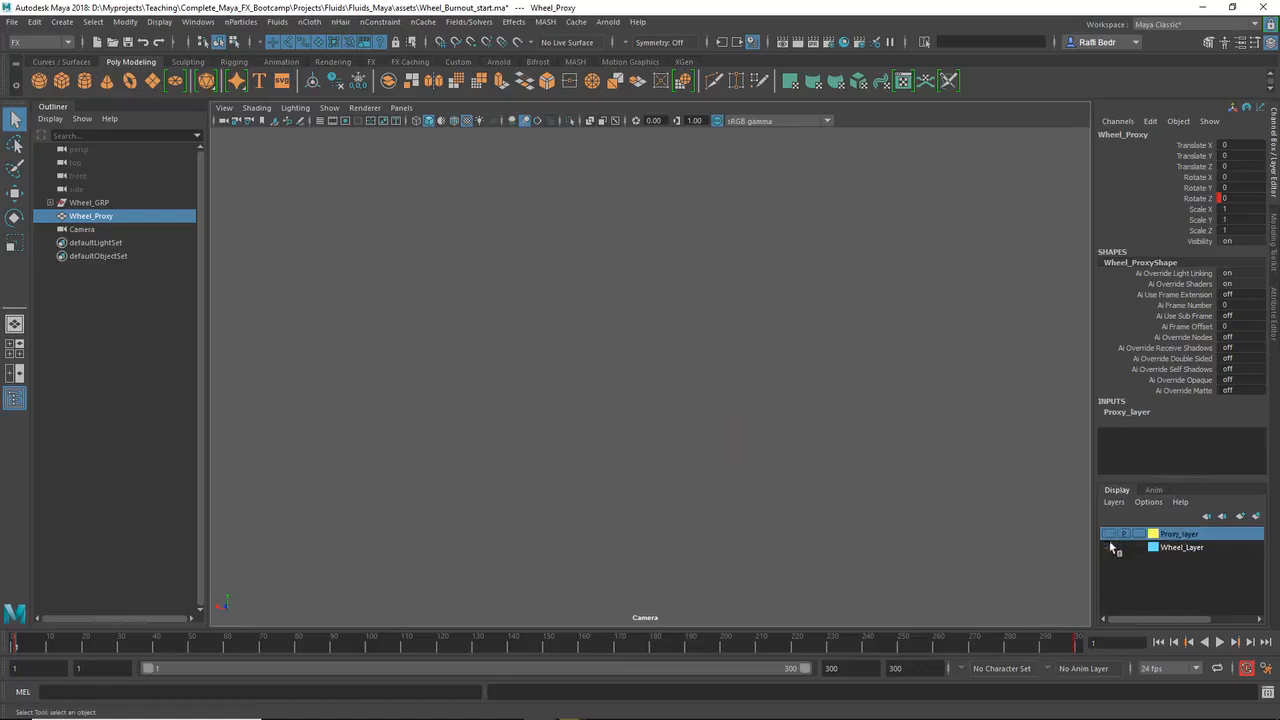
Make both Proxy_layer and Wheel_Layer visible and clear the selection.
click(1108, 548)
click(1108, 534)
click(1108, 548)
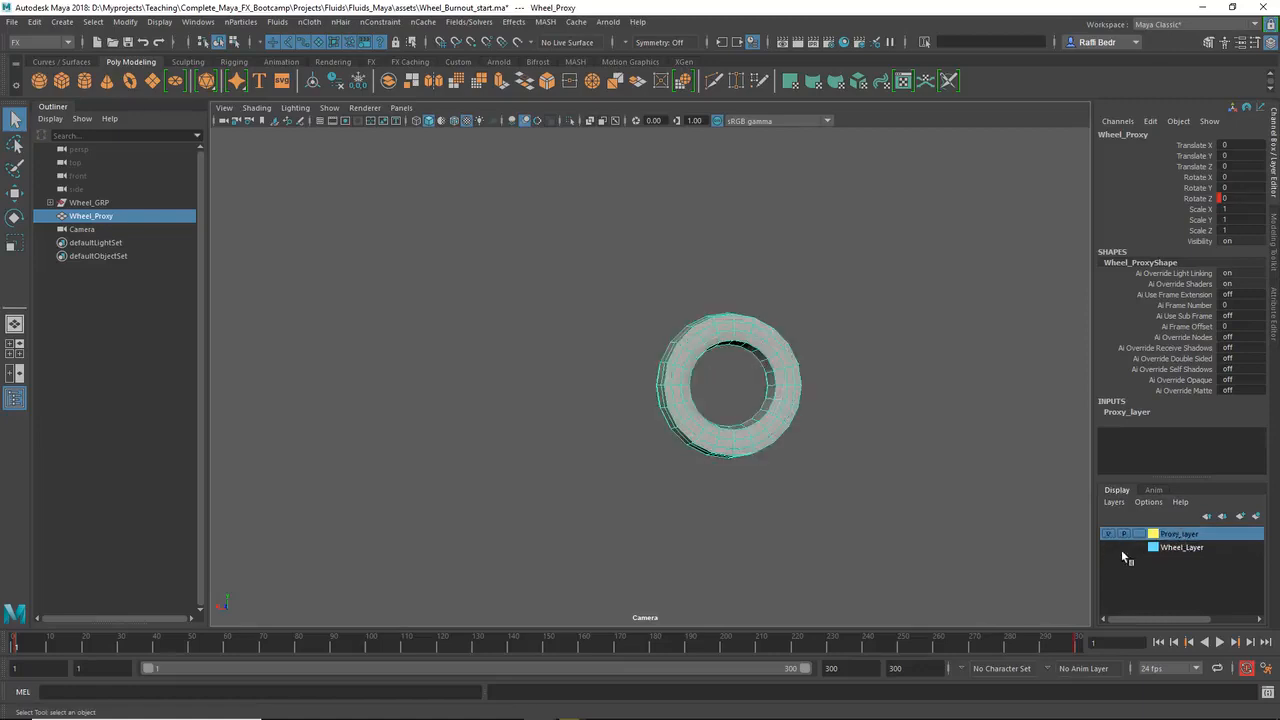
click(1106, 547)
click(837, 395)
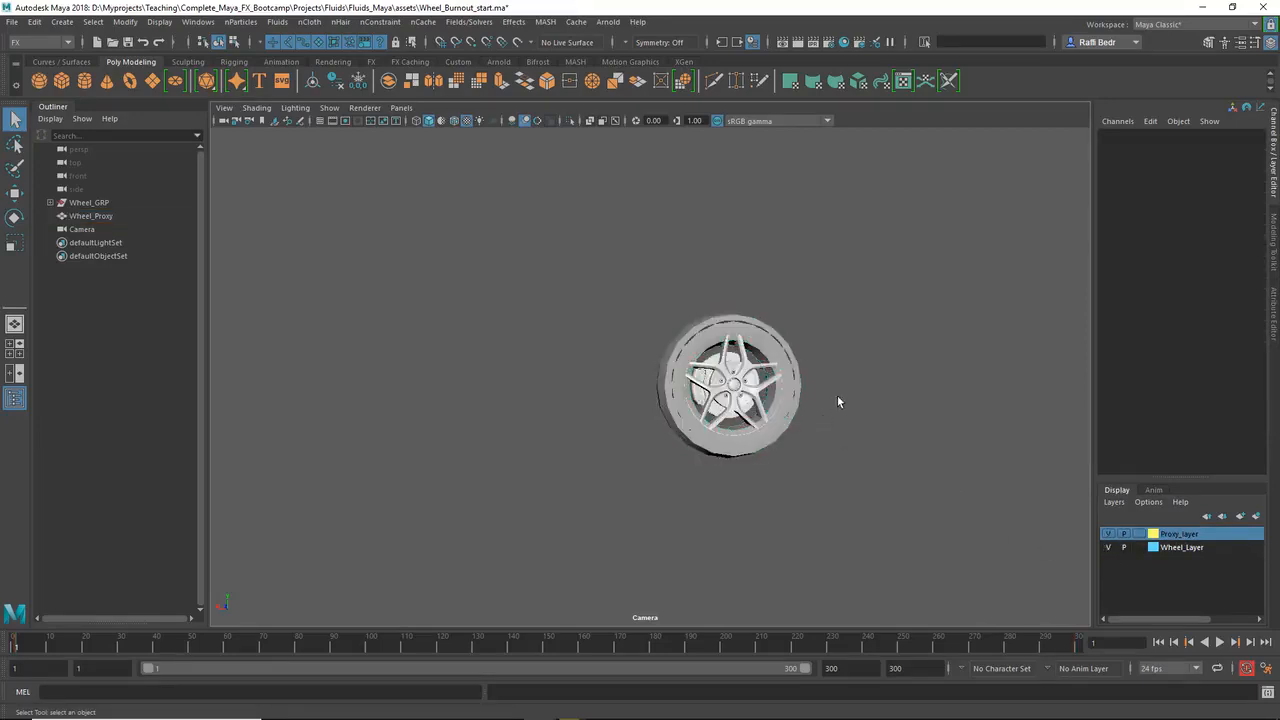
Create a 3D fluid container and raise it around the wheel to about 5.2 in Translate Y.
click(277, 21)
click(317, 57)
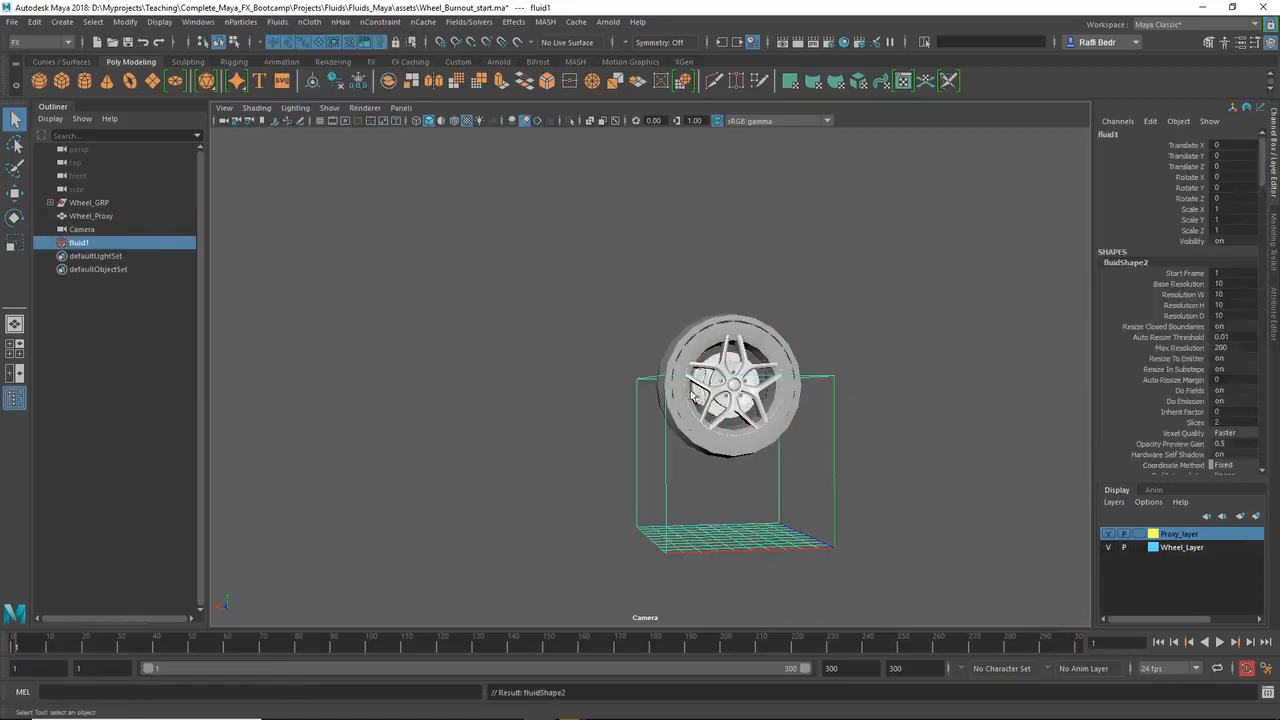
click(802, 500)
click(838, 543)
key(w)
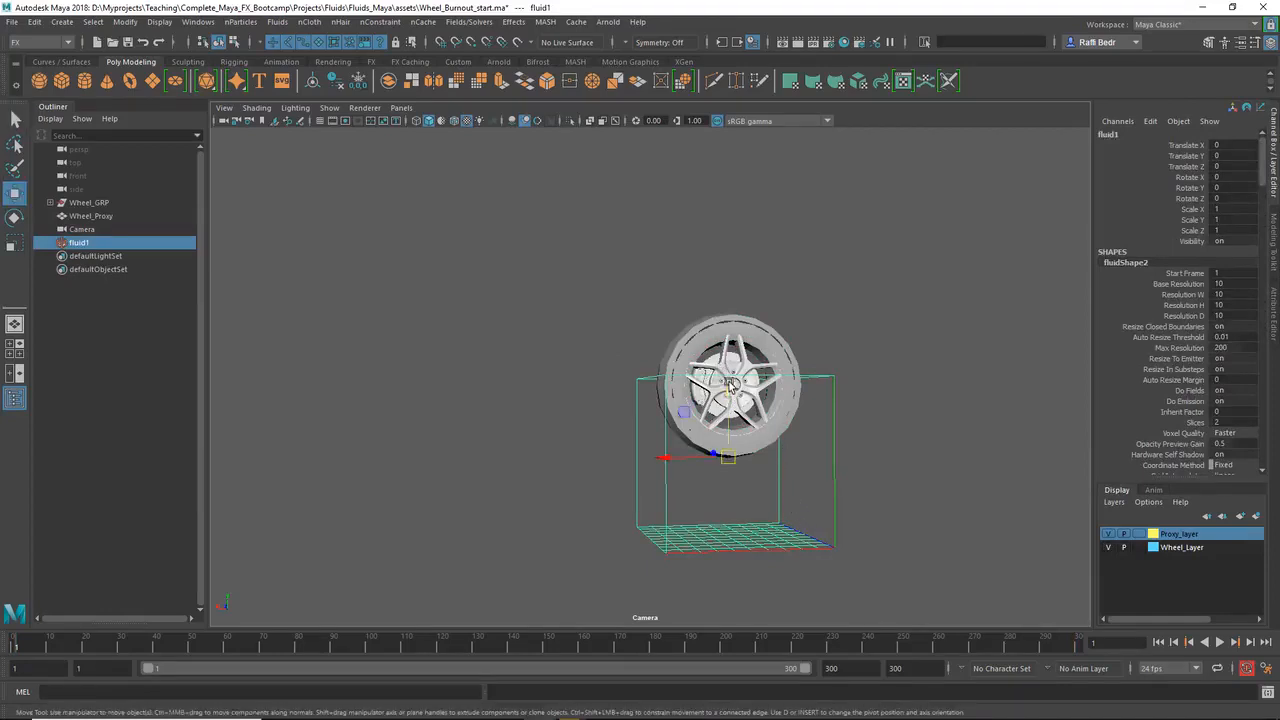
drag(729, 400, 729, 315)
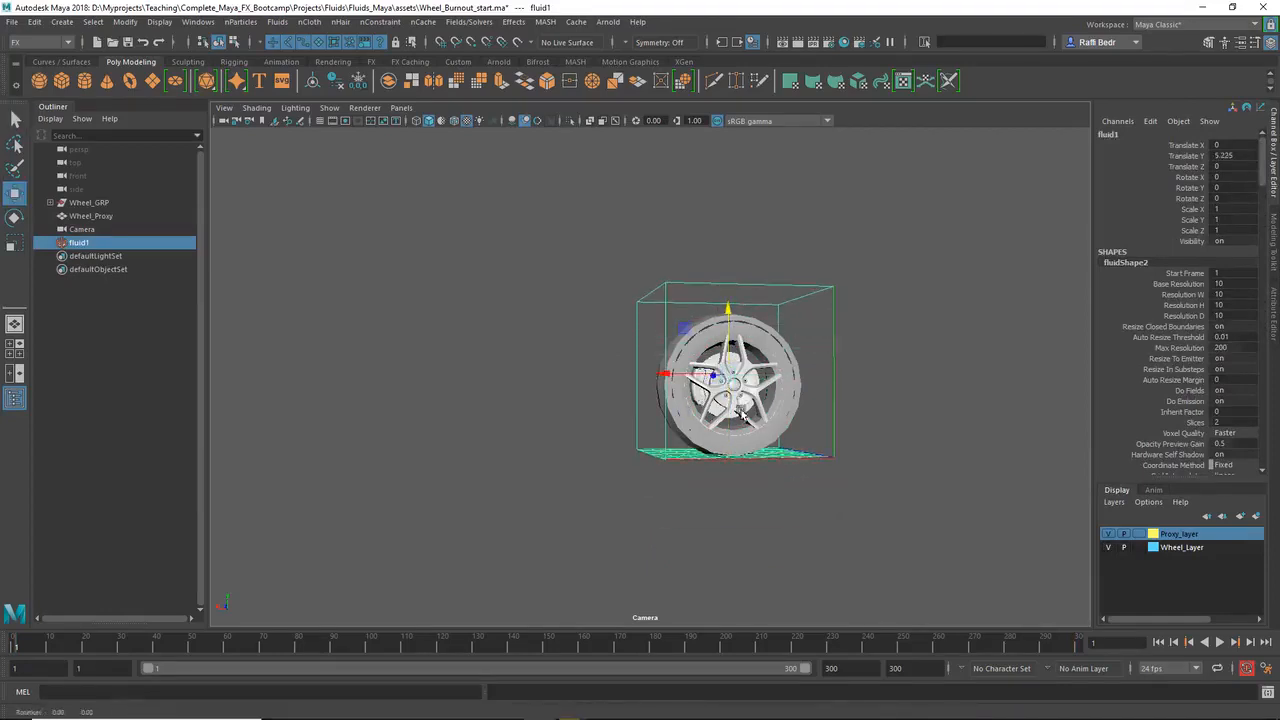
In the side view, lower the fluid container to about 4.79 in Translate Y, with its floor just below the tyre.
key(space)
click(789, 411)
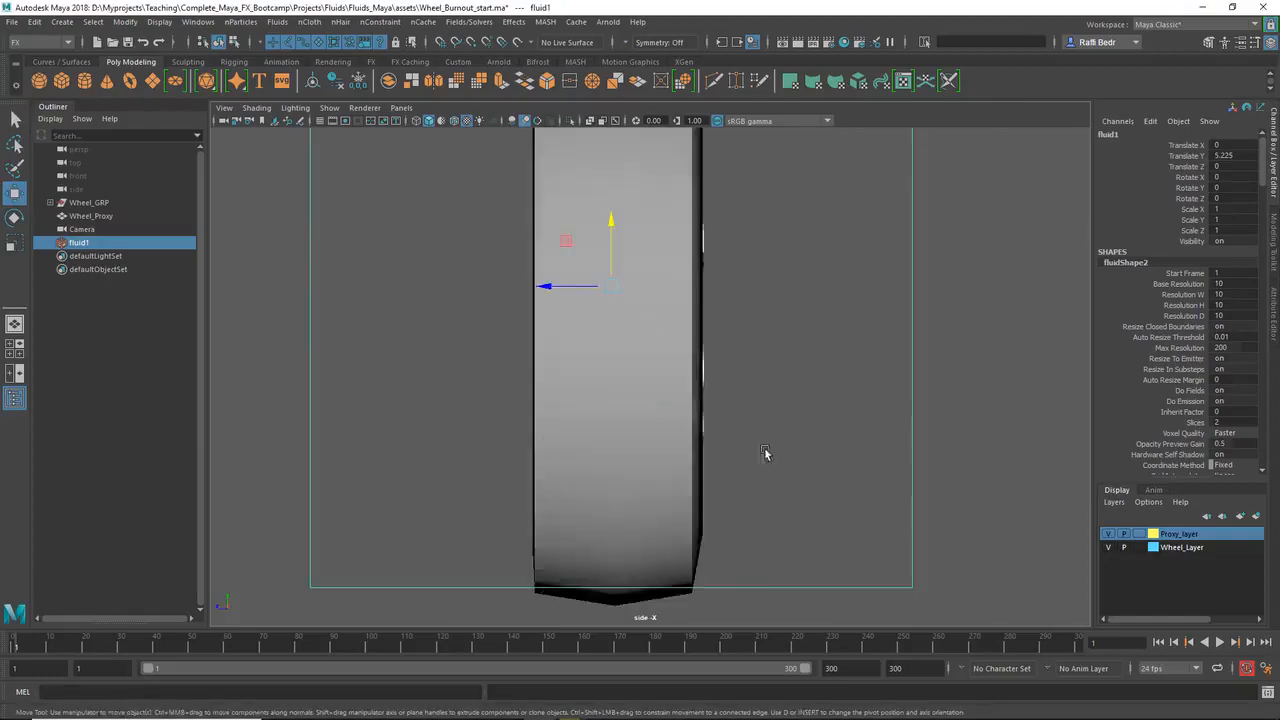
drag(634, 172, 638, 191)
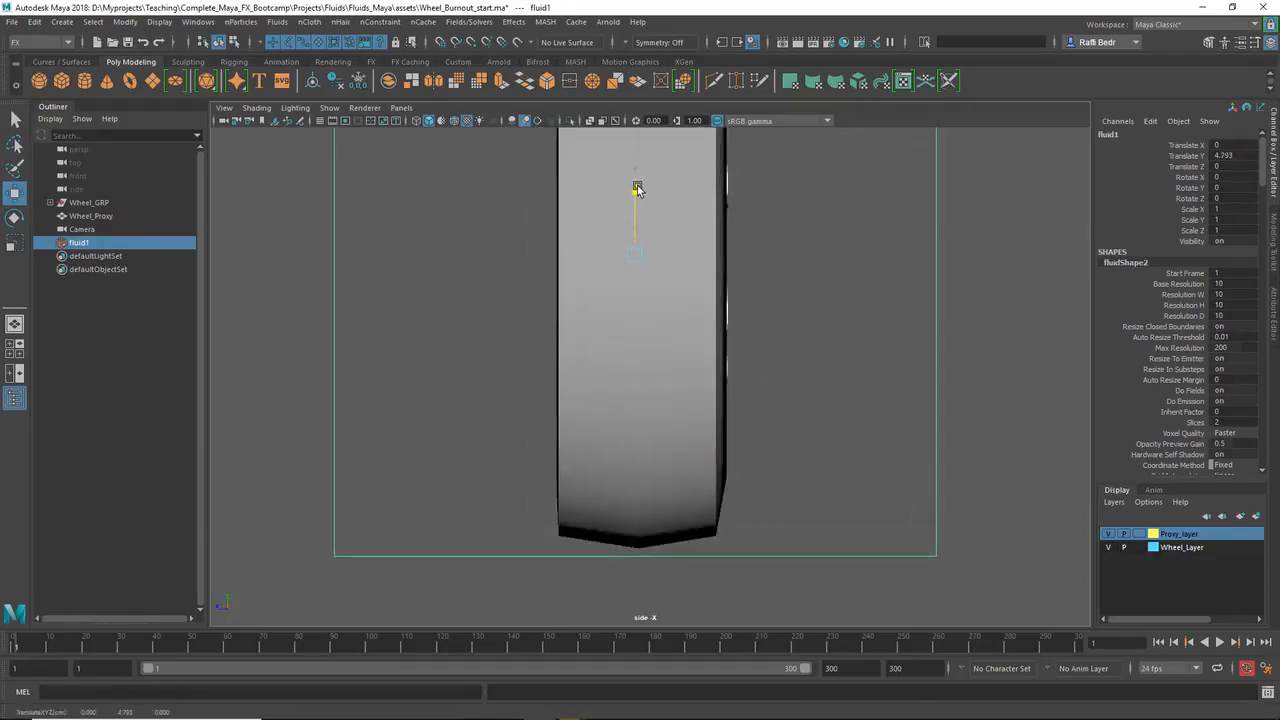
key(space)
click(638, 200)
mouse_move(712, 284)
alt+mouse_down()
mouse_move(658, 300)
mouse_move(700, 292)
alt+mouse_up()
Return the viewport to the Camera view, keeping the fluid container selected.
click(401, 107)
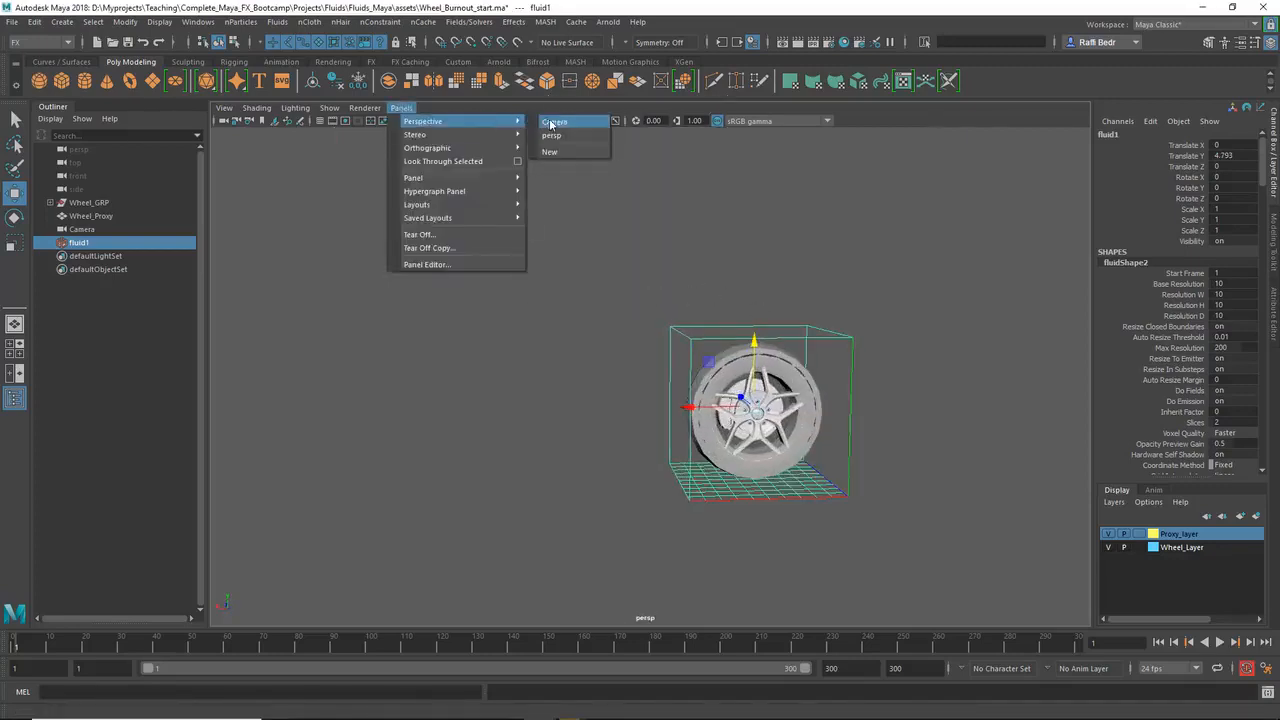
click(560, 134)
click(948, 267)
key(ctrl+z)
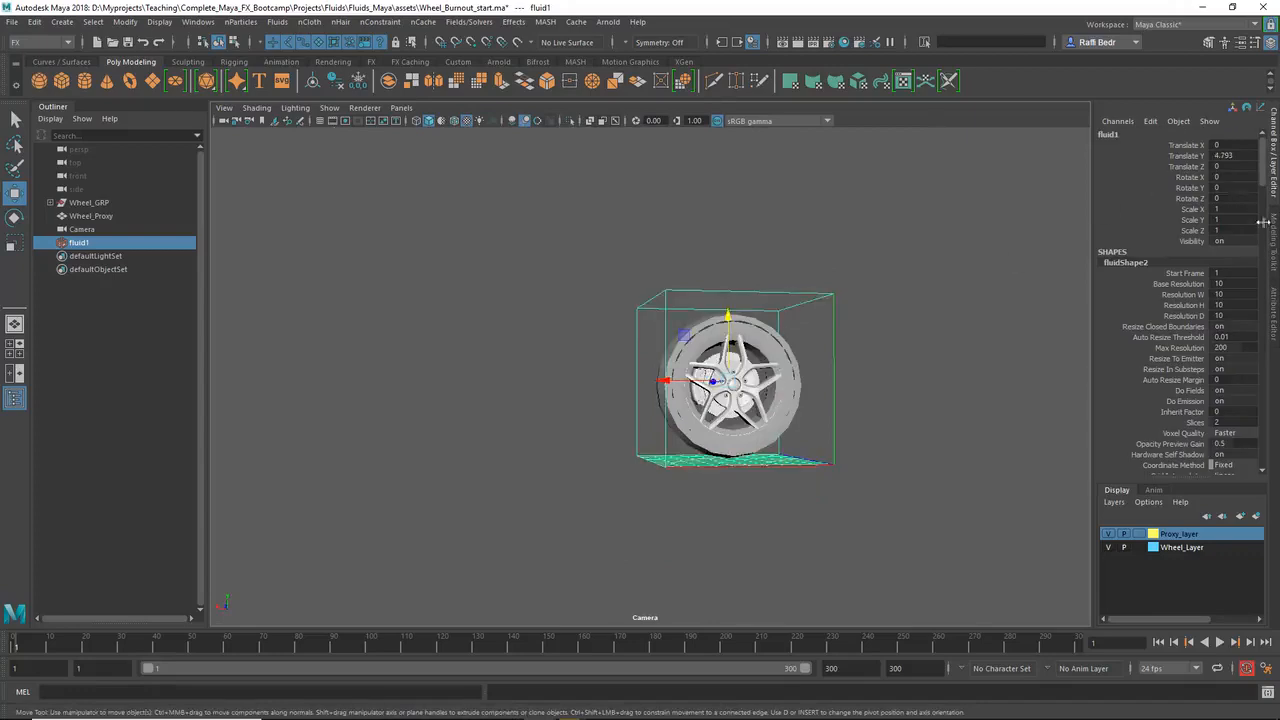
Set the fluid container shape's Base Resolution to 40.
click(1273, 300)
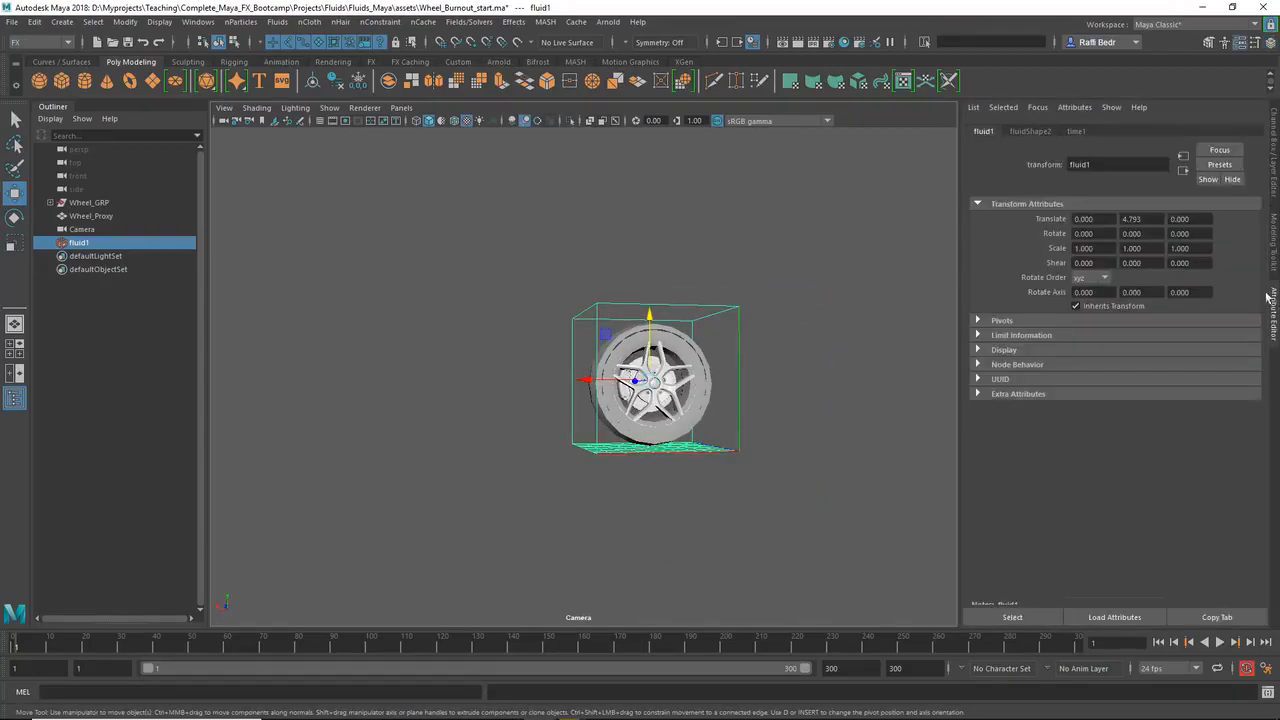
click(1025, 131)
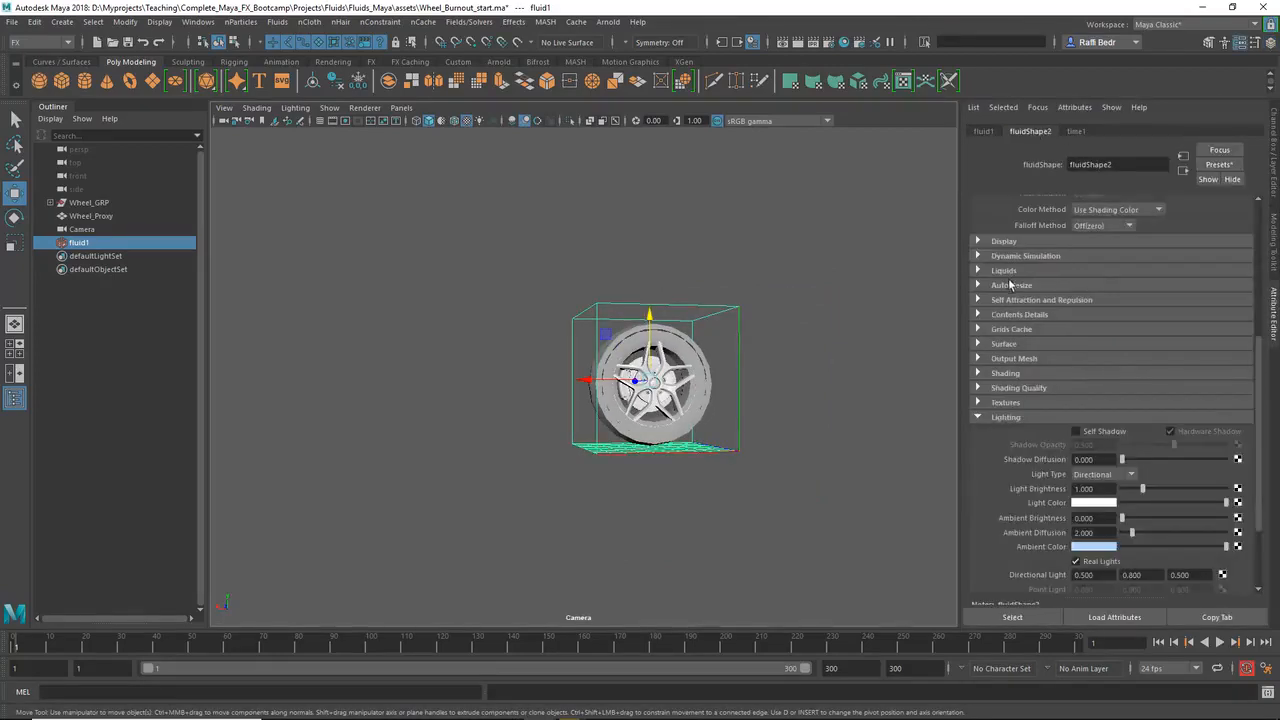
scroll(1008, 280, up, 5)
click(1085, 244)
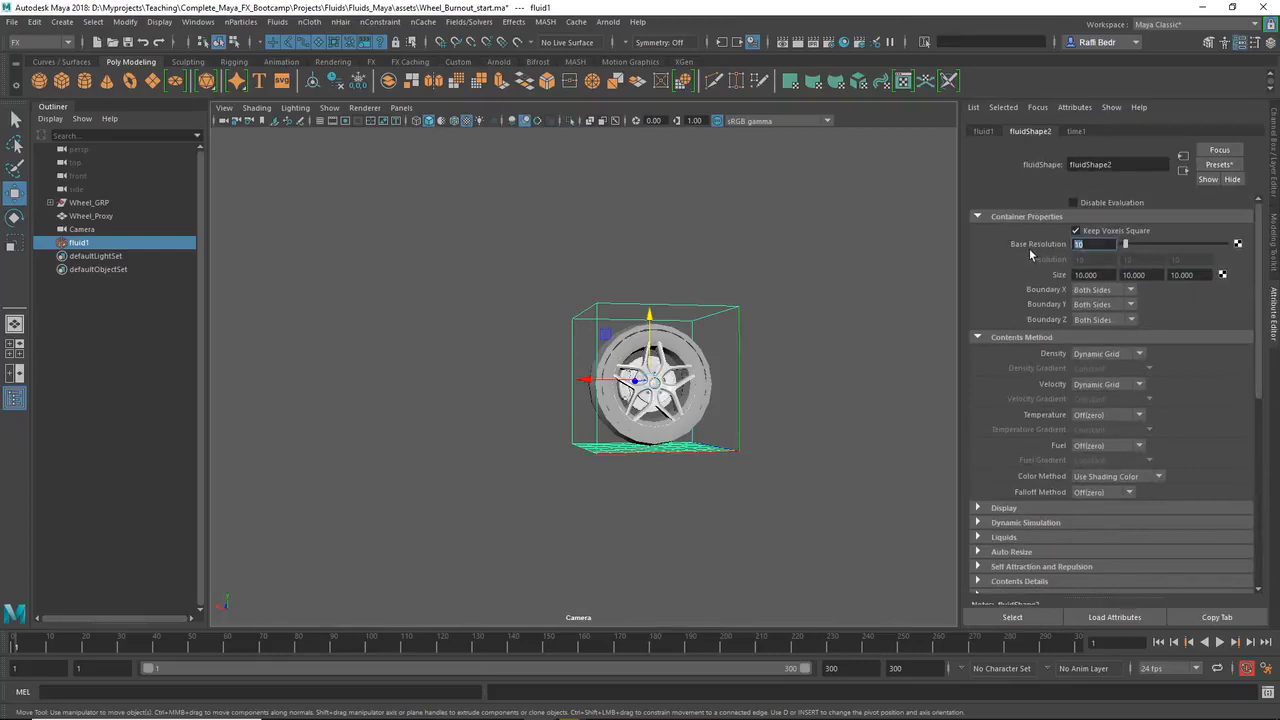
text(40)
key(Return)
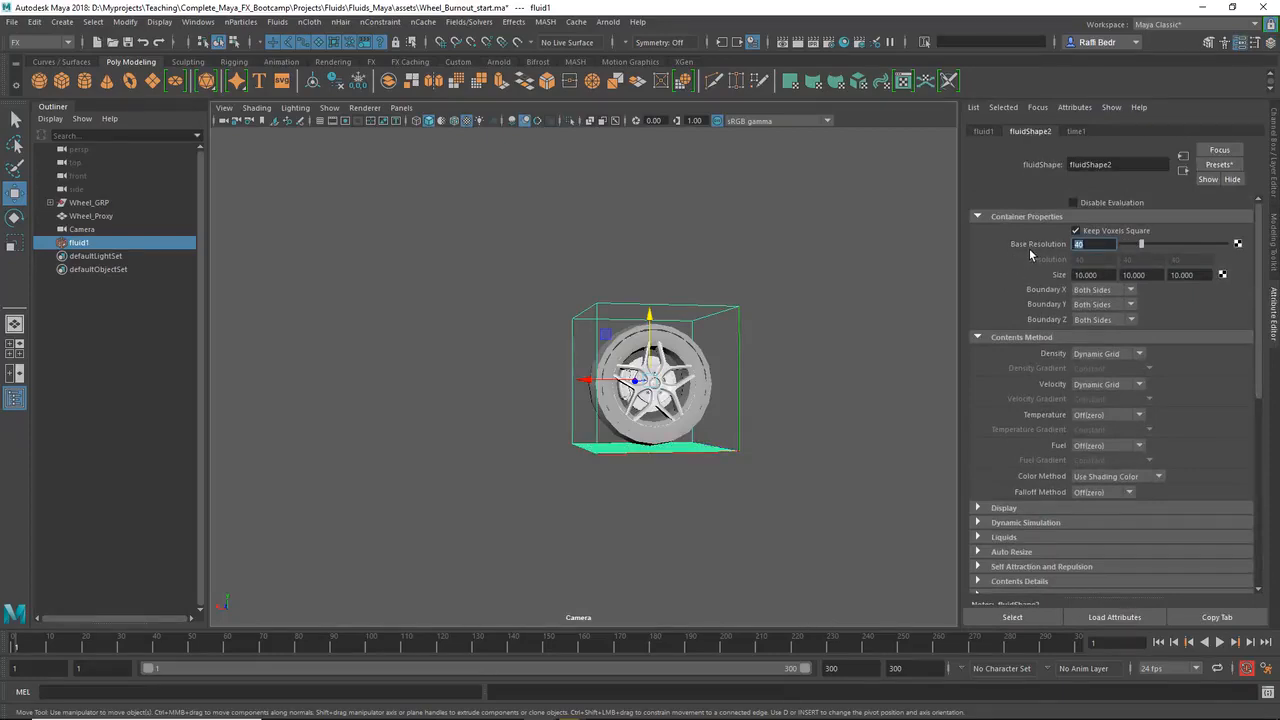
Set the container's Boundary X and Boundary Z to None and Boundary Y to -Y Side.
click(1080, 292)
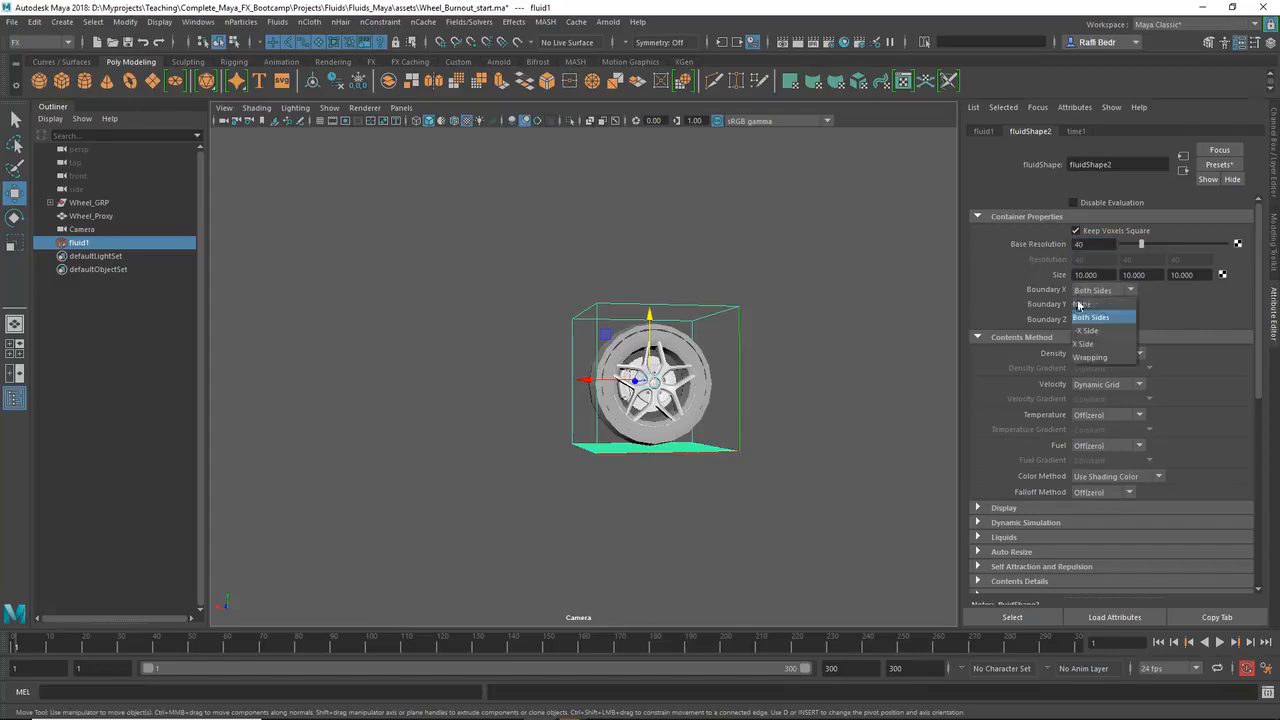
click(1082, 304)
click(1100, 321)
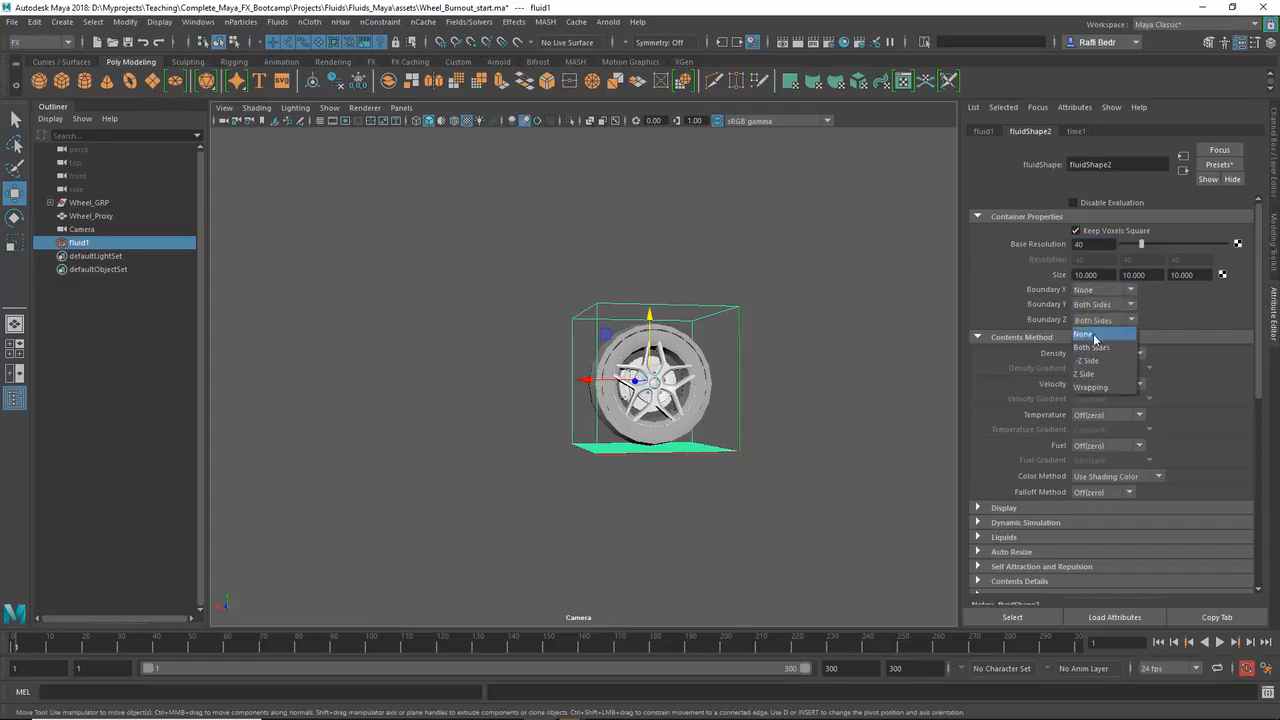
click(1093, 335)
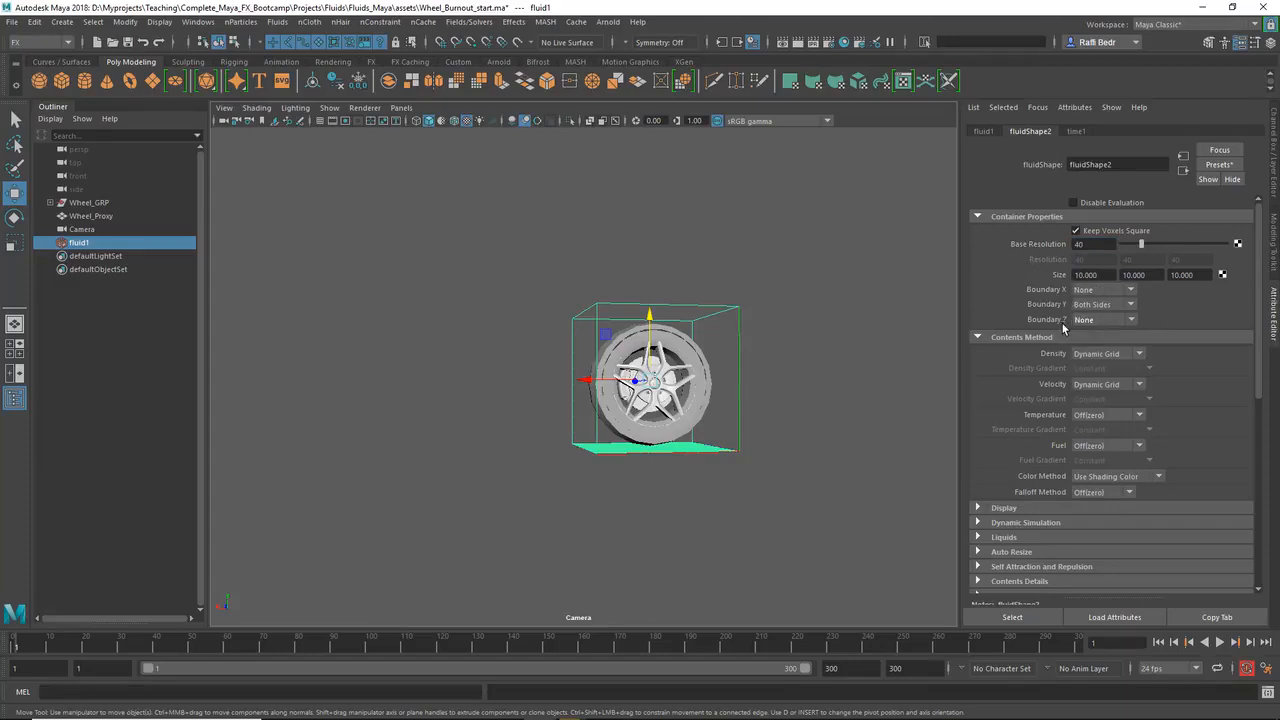
click(1090, 306)
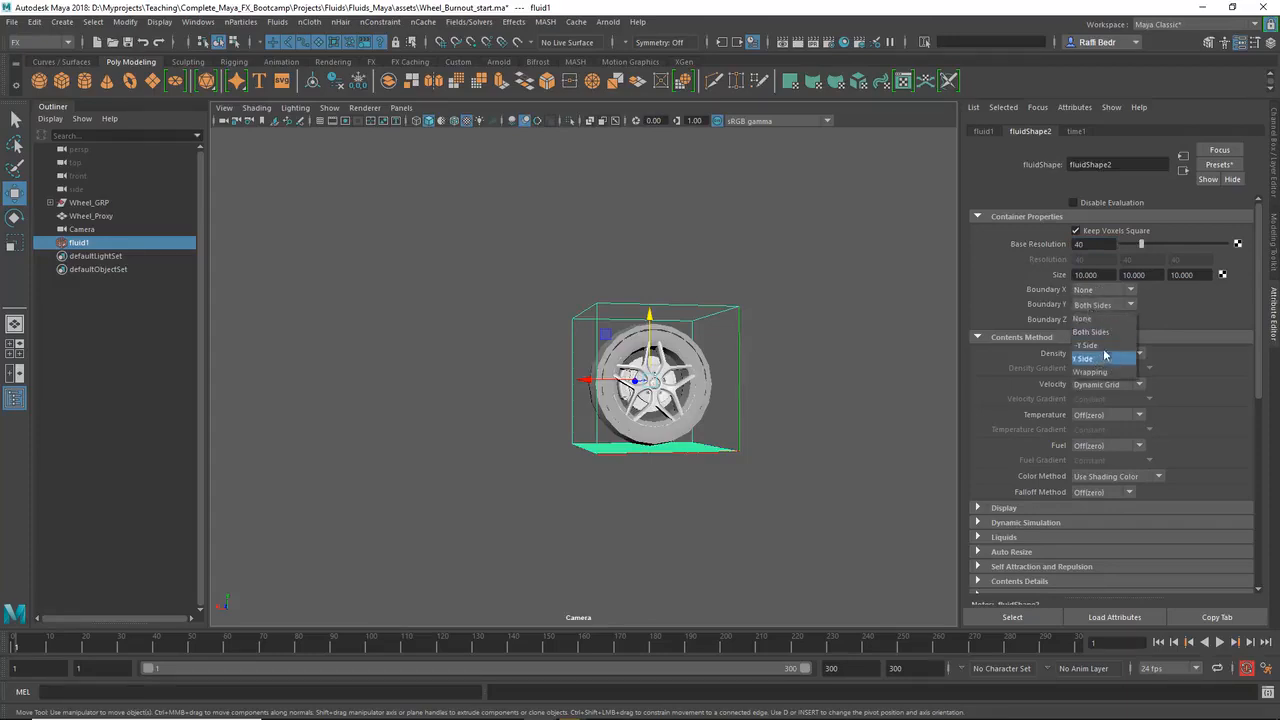
click(1105, 346)
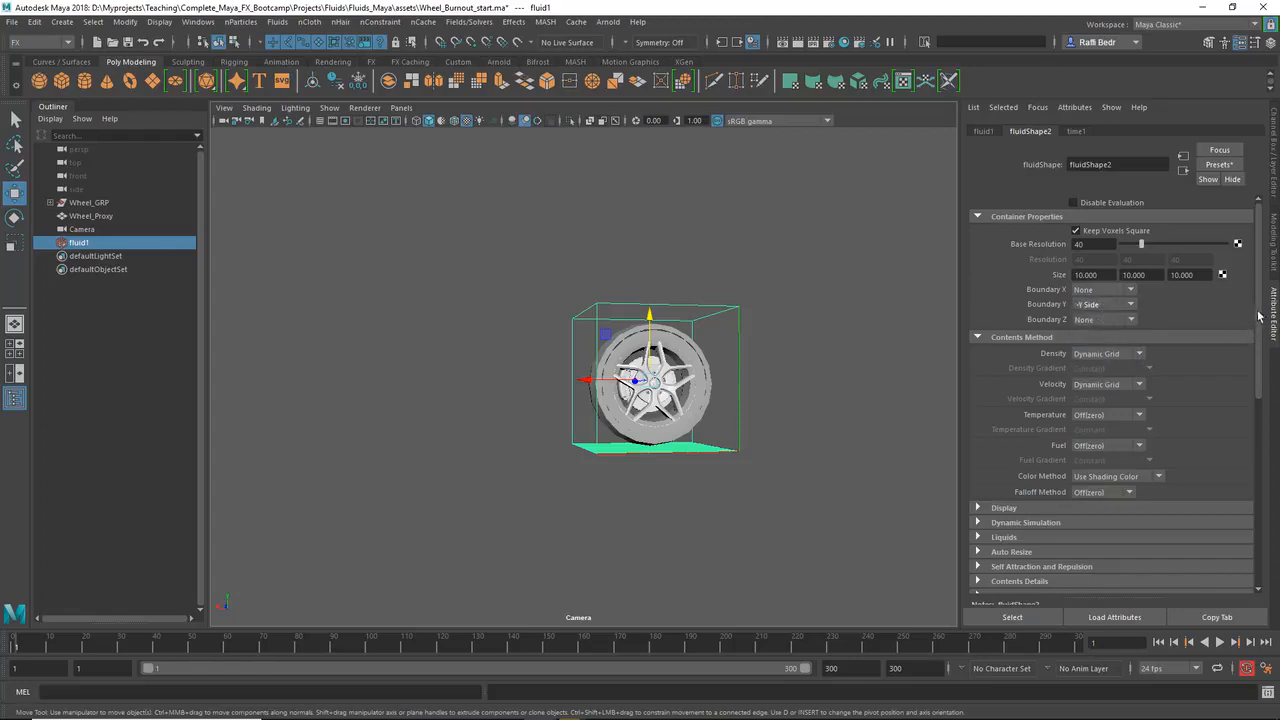
Enable Auto Resize for the fluid container and disable Resize Closed Boundaries.
drag(1260, 318, 1248, 449)
click(1030, 270)
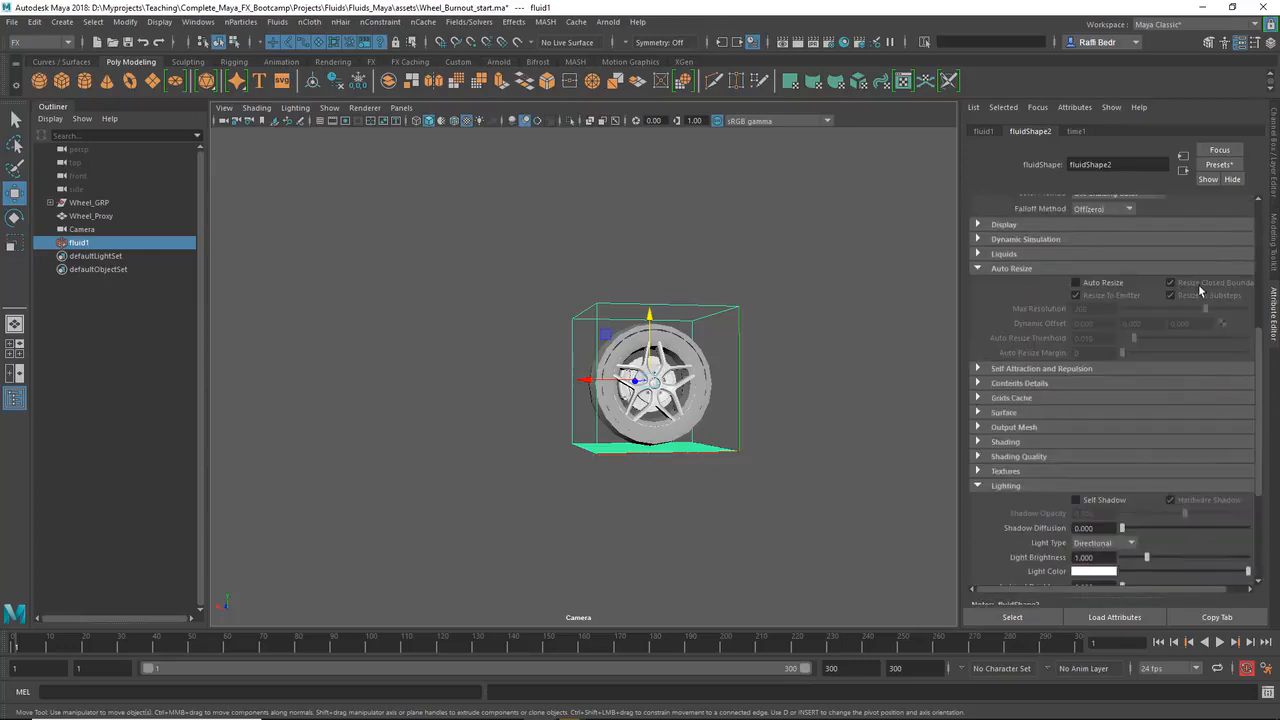
click(1076, 283)
scroll(1200, 310, up, 1)
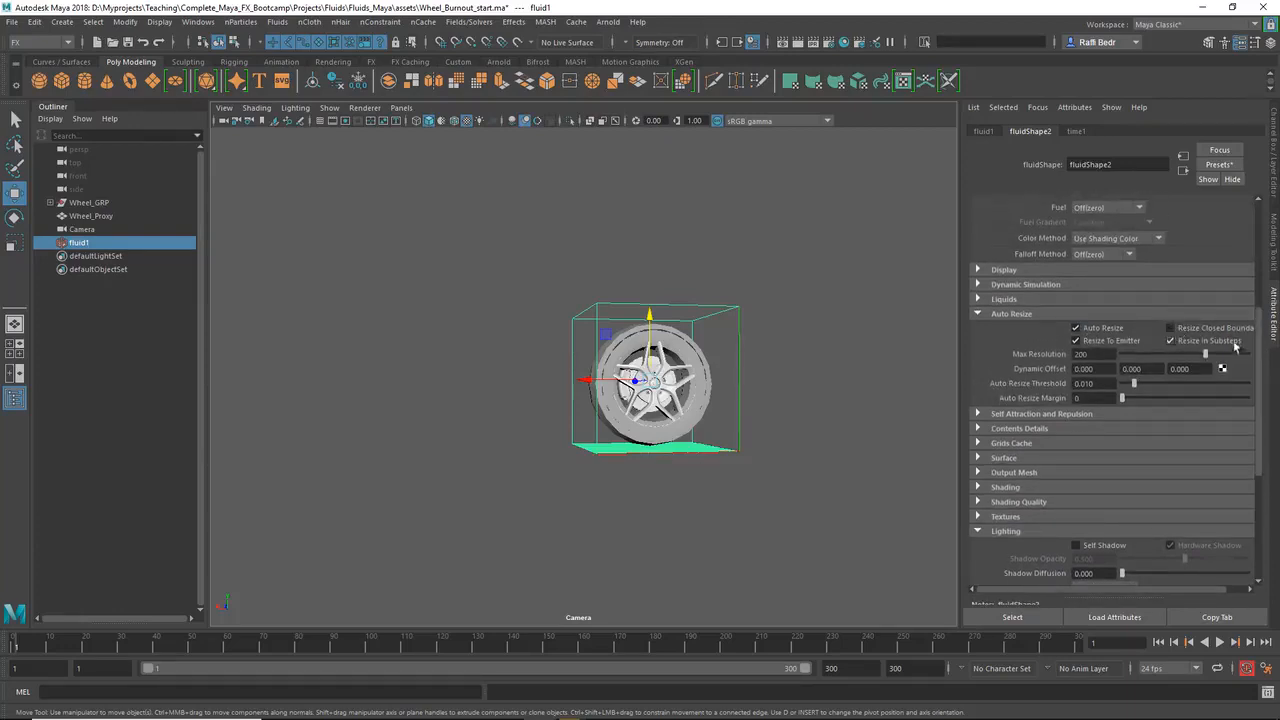
scroll(1258, 360, up, 1)
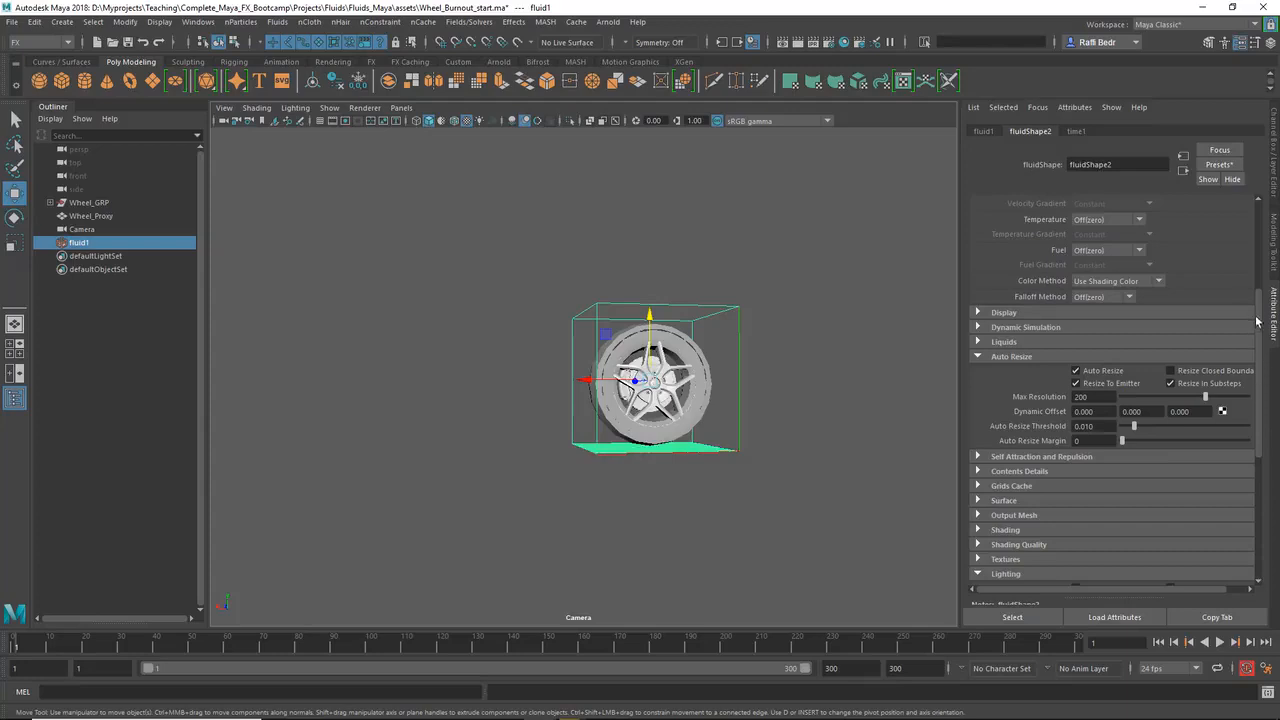
Add a Volume emitter with a Cube volume shape to the fluid container, parented to the container.
click(749, 326)
click(716, 328)
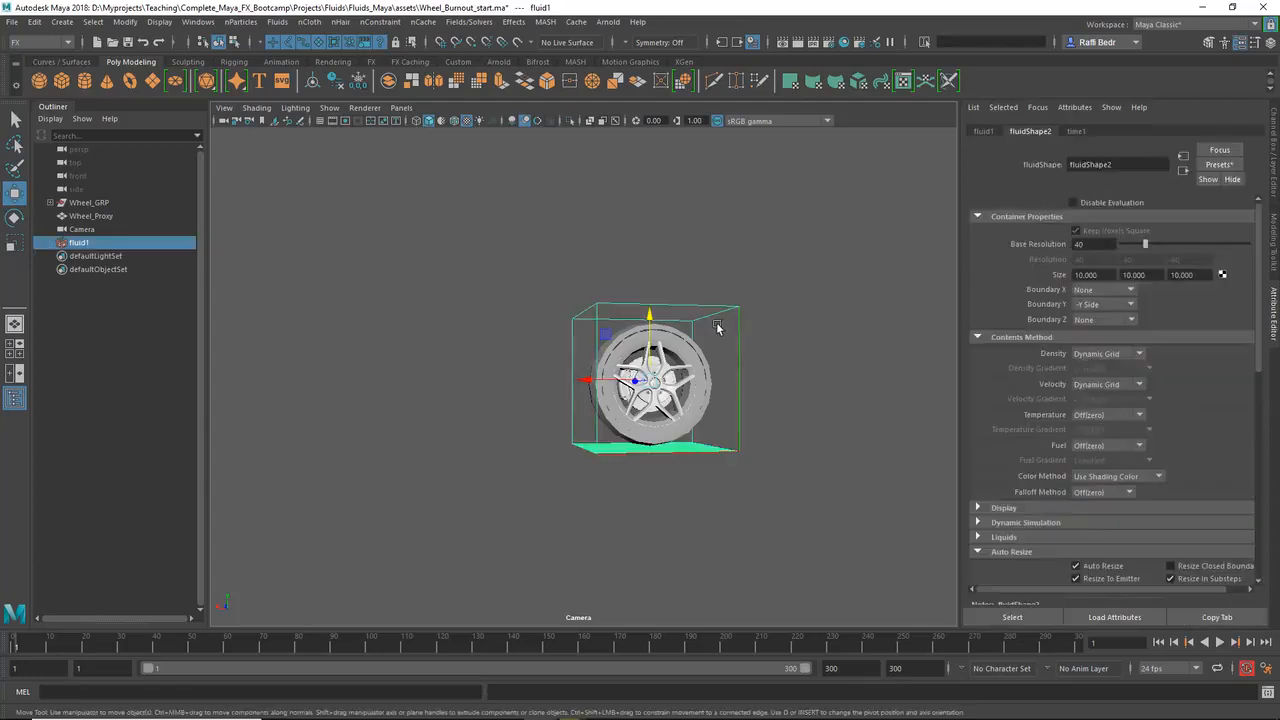
click(274, 22)
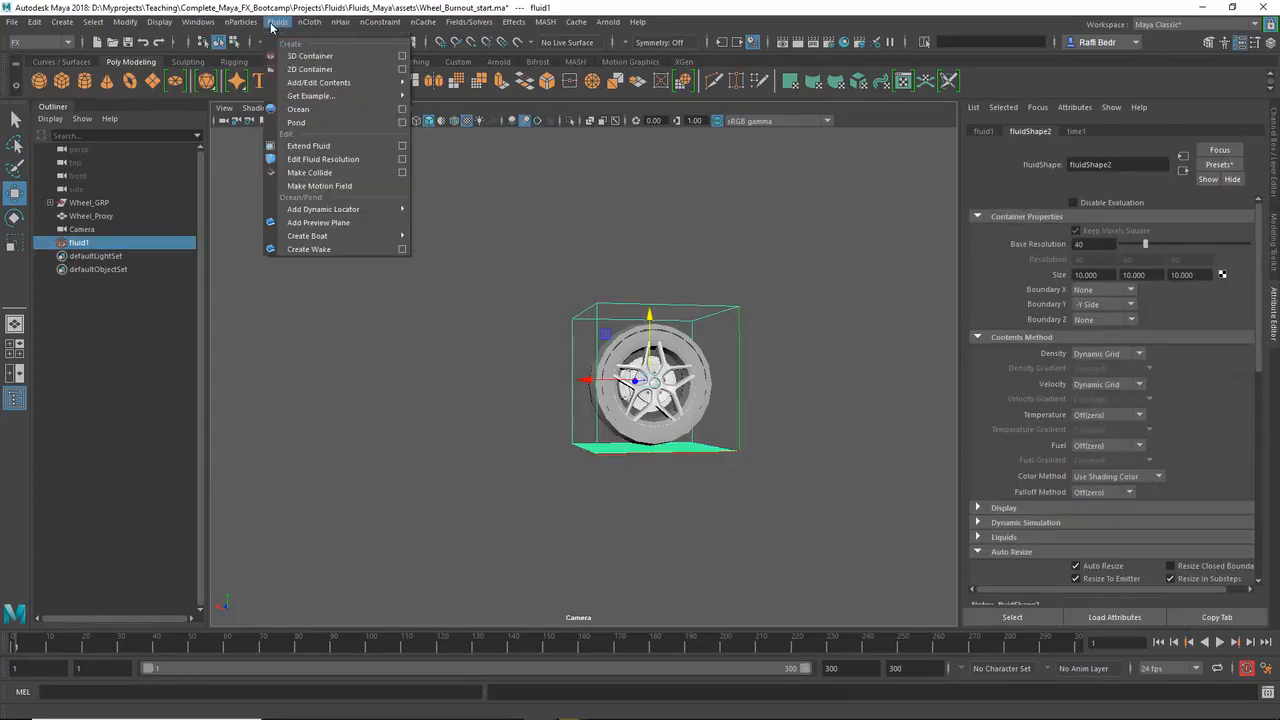
mouse_move(340, 82)
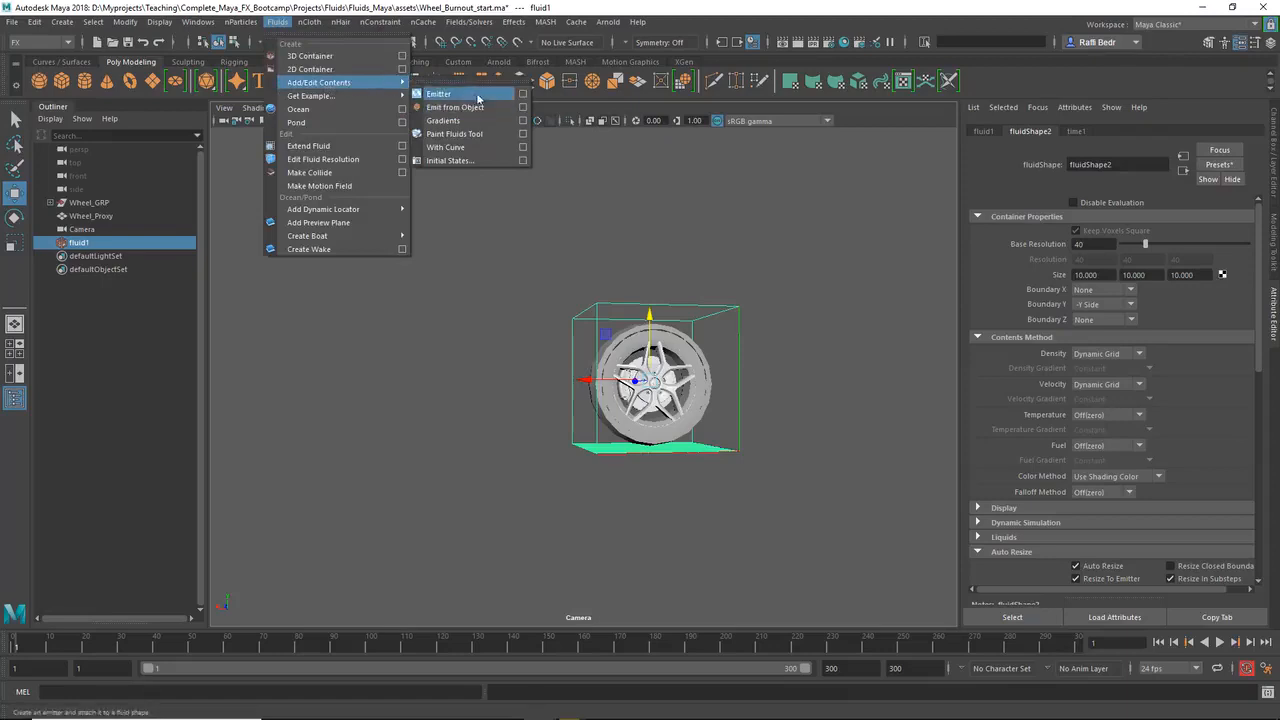
click(522, 93)
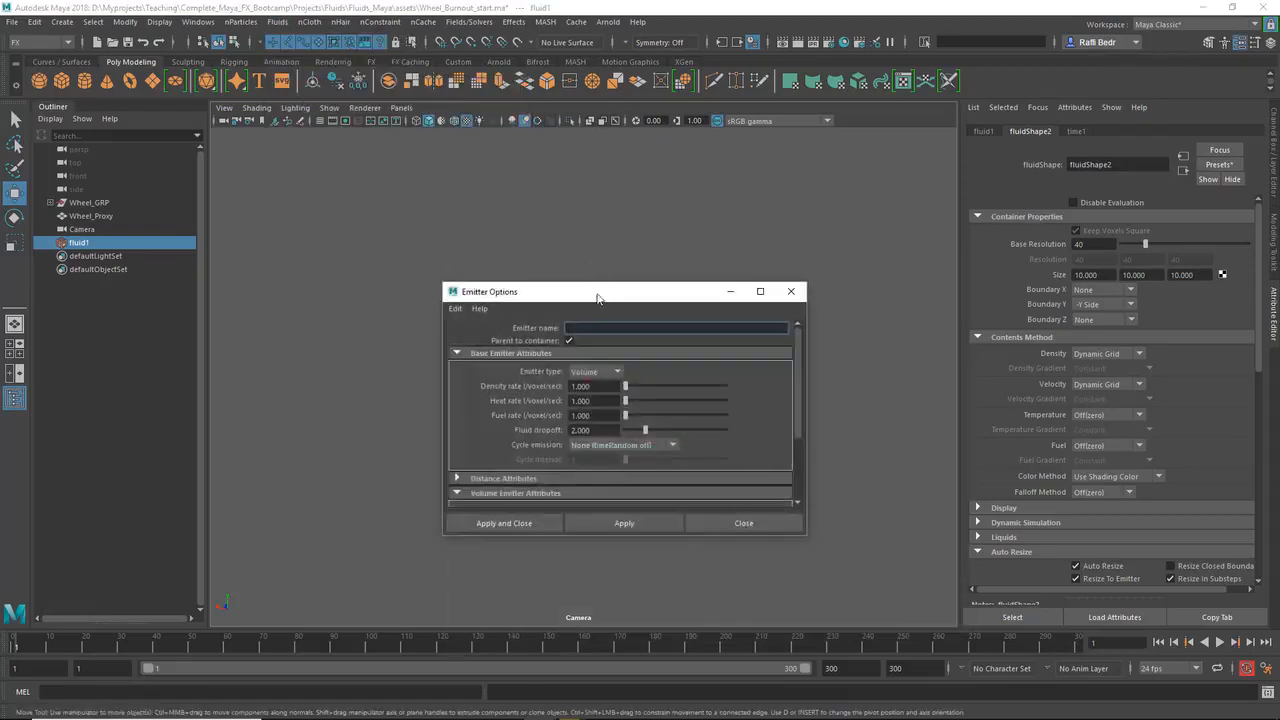
drag(597, 298, 586, 206)
click(590, 282)
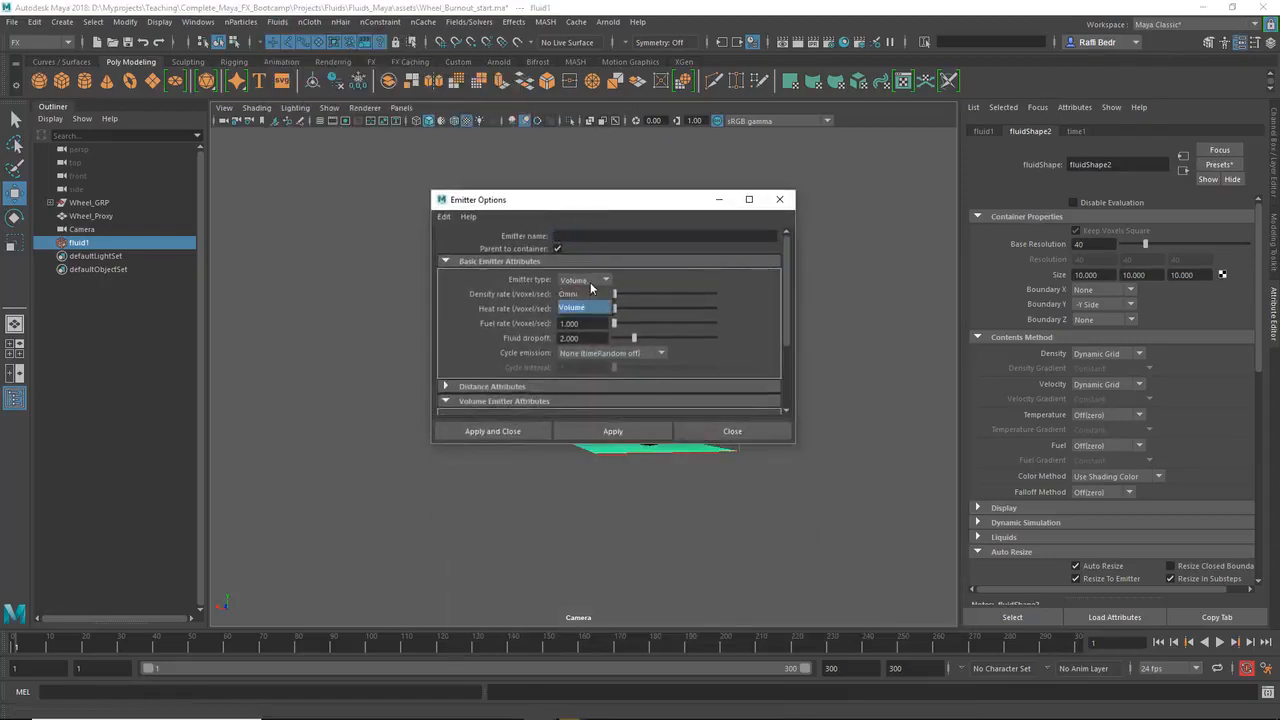
click(574, 307)
drag(788, 300, 787, 364)
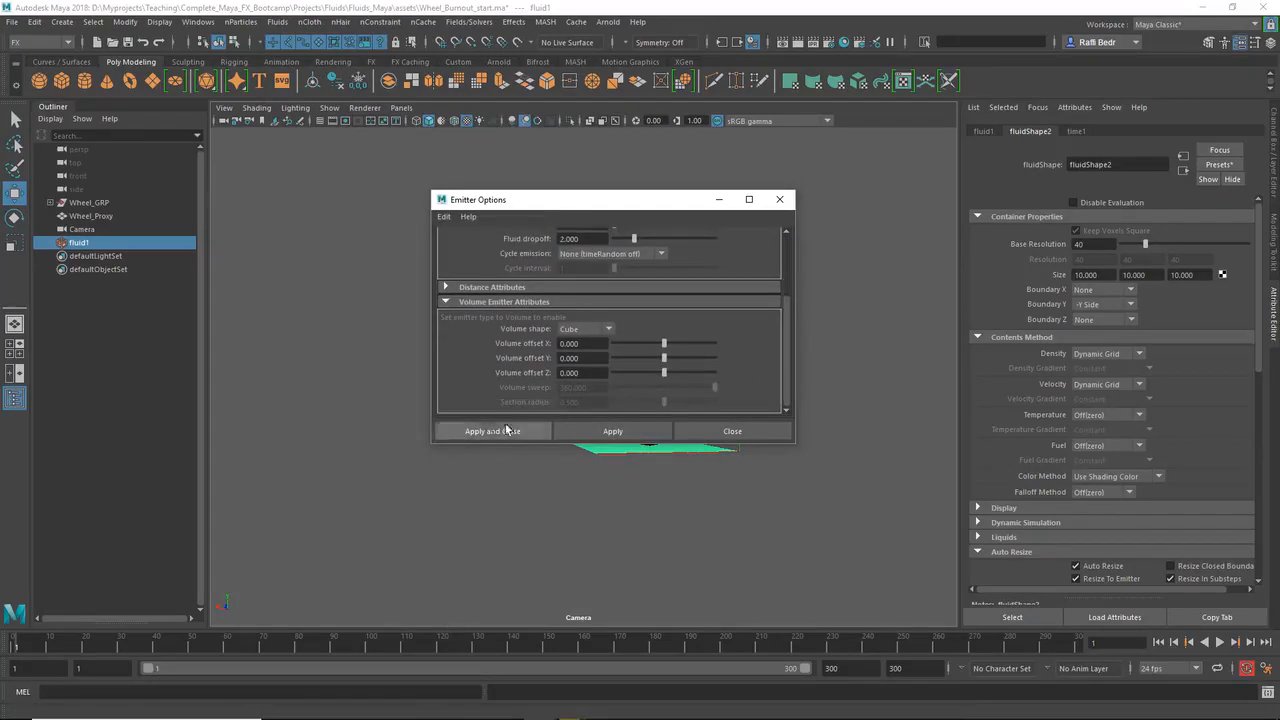
click(490, 431)
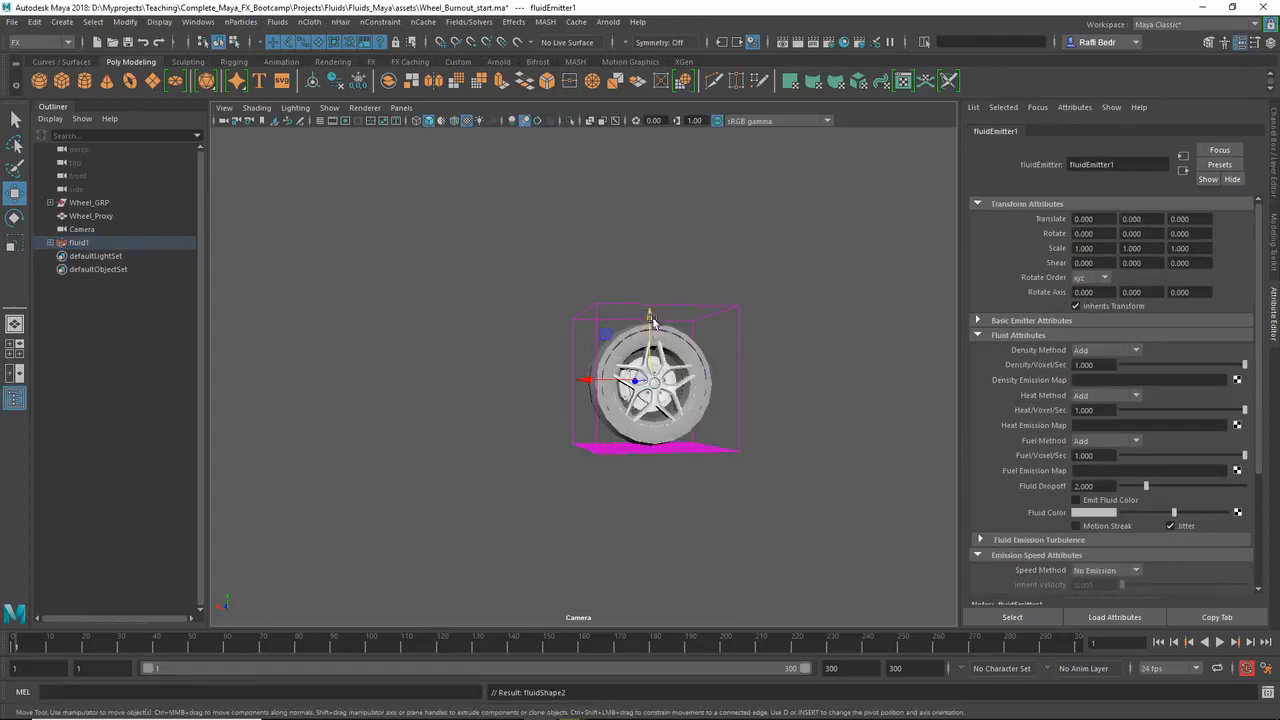
Lower the emitter to the tyre's ground contact, at about Translate Y -4.224, play the simulation briefly and rewind to the first frame.
drag(649, 316, 662, 371)
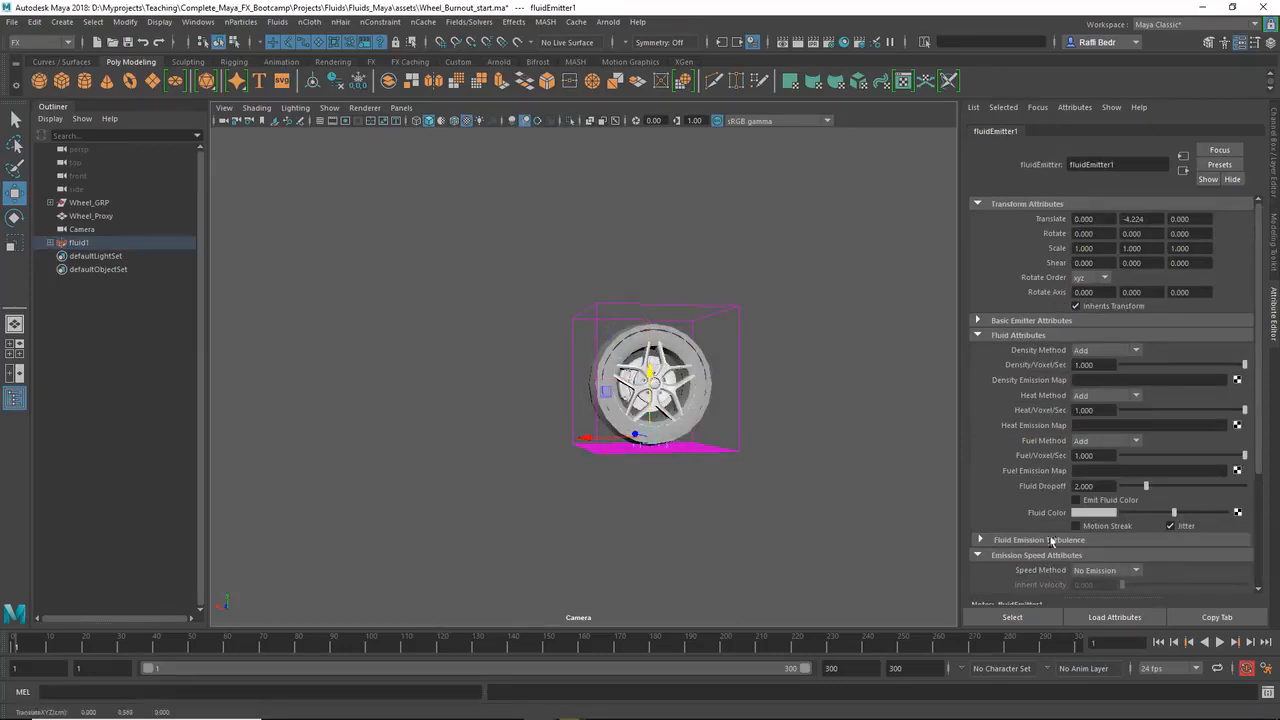
click(1159, 646)
click(1222, 646)
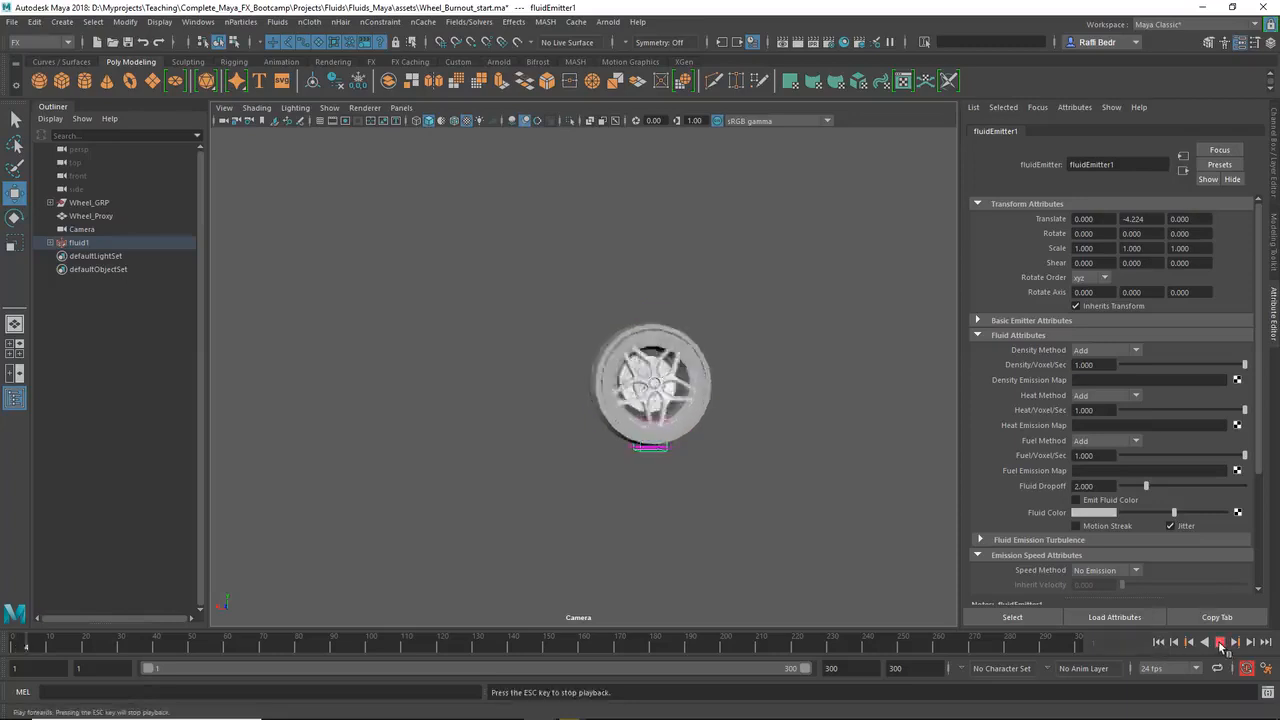
click(1159, 643)
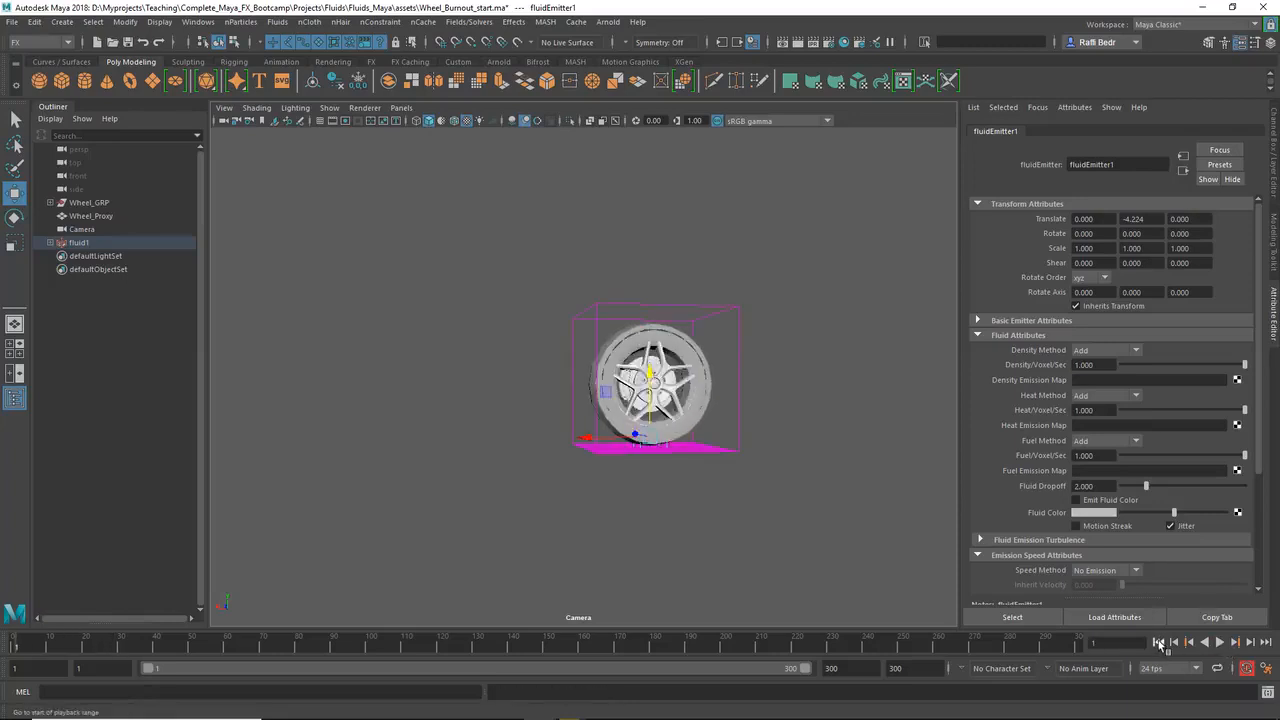
Set the fluid emitter's Rate (Percent) to about 448 and play the simulation to check the emission.
click(758, 452)
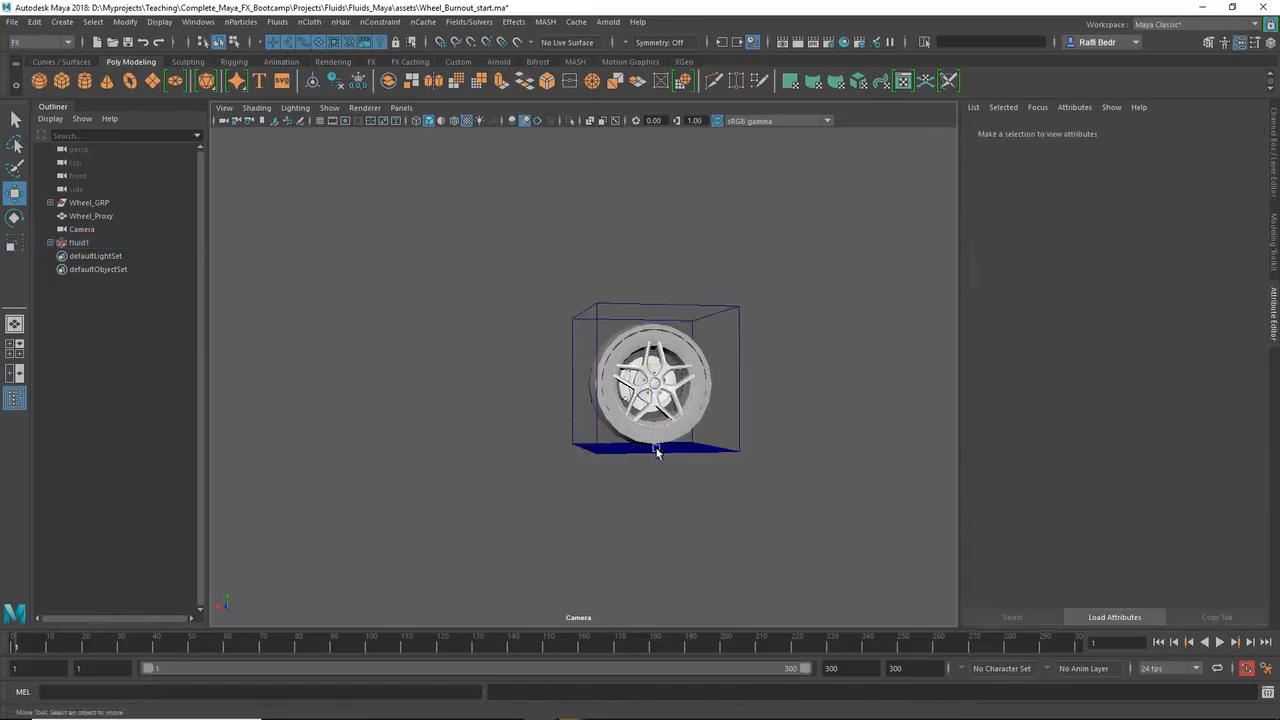
click(50, 242)
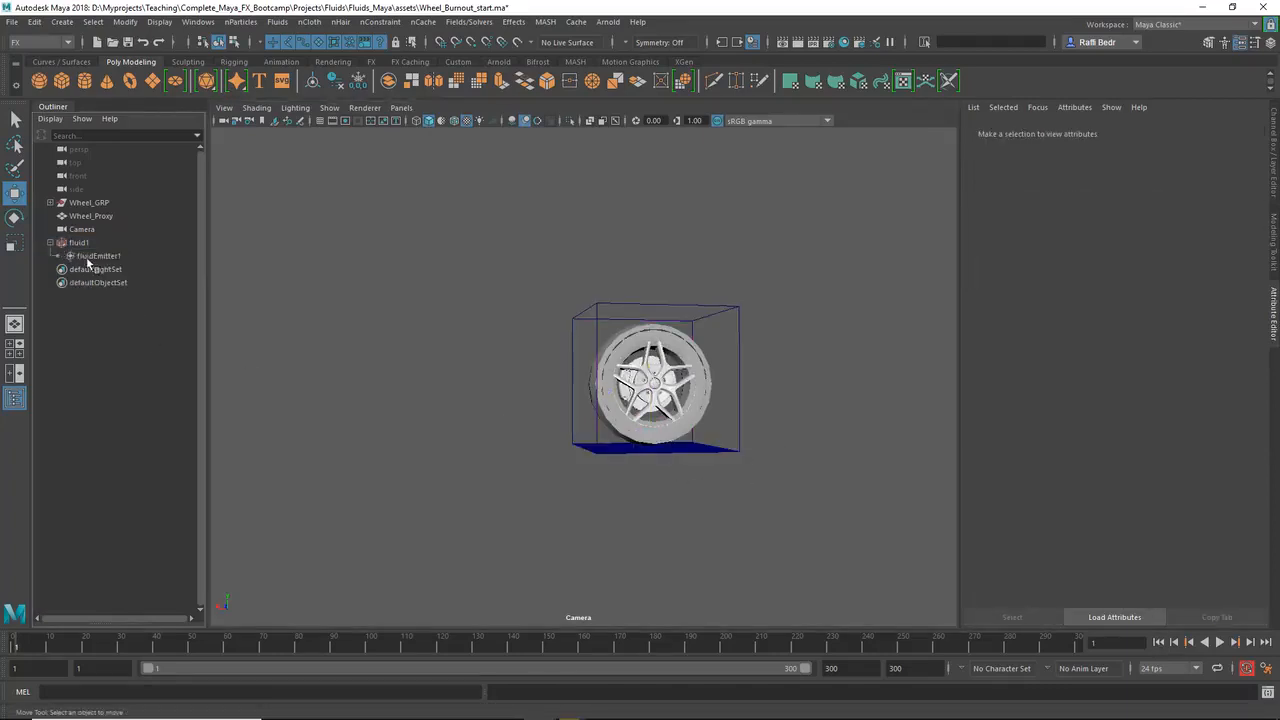
click(98, 256)
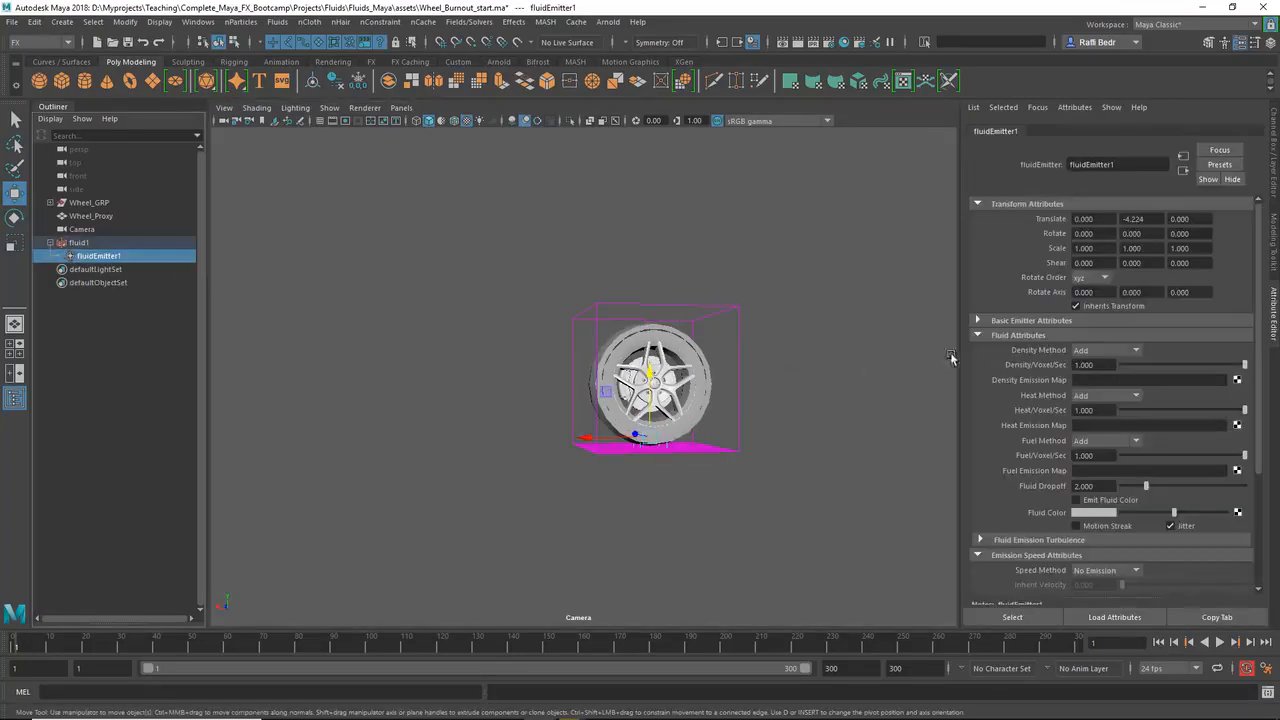
click(1022, 321)
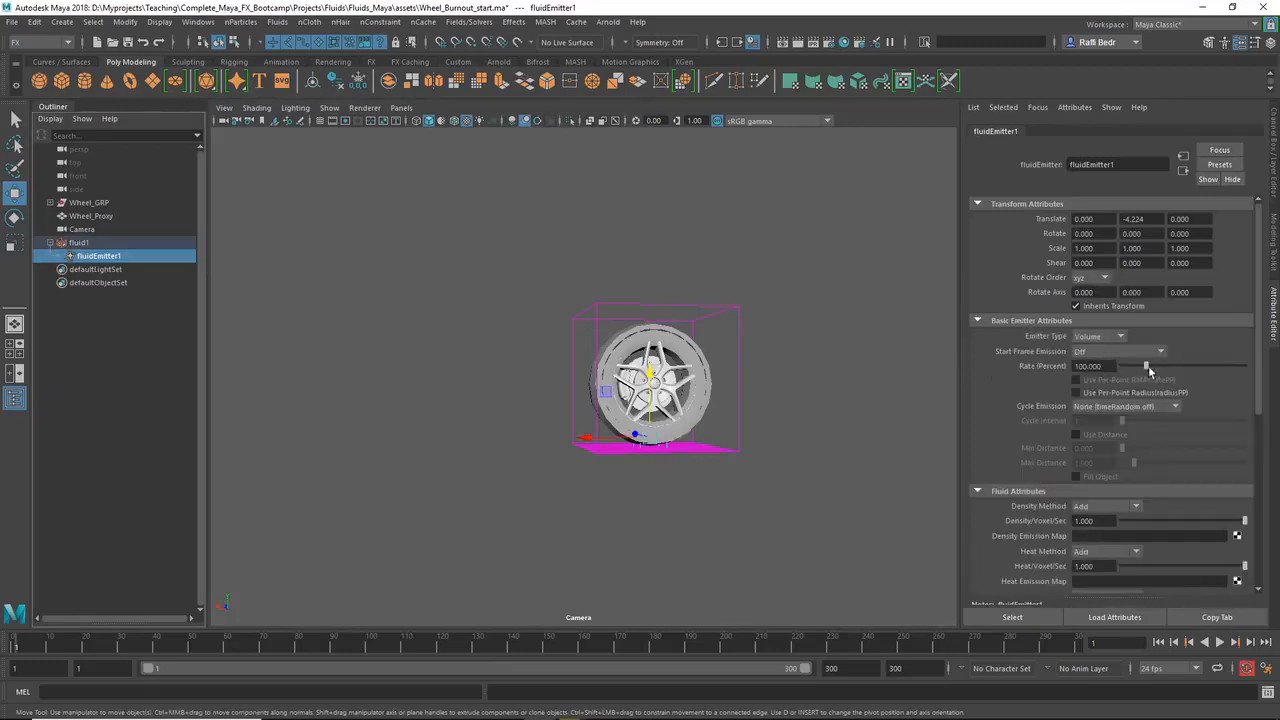
drag(1146, 366, 1231, 366)
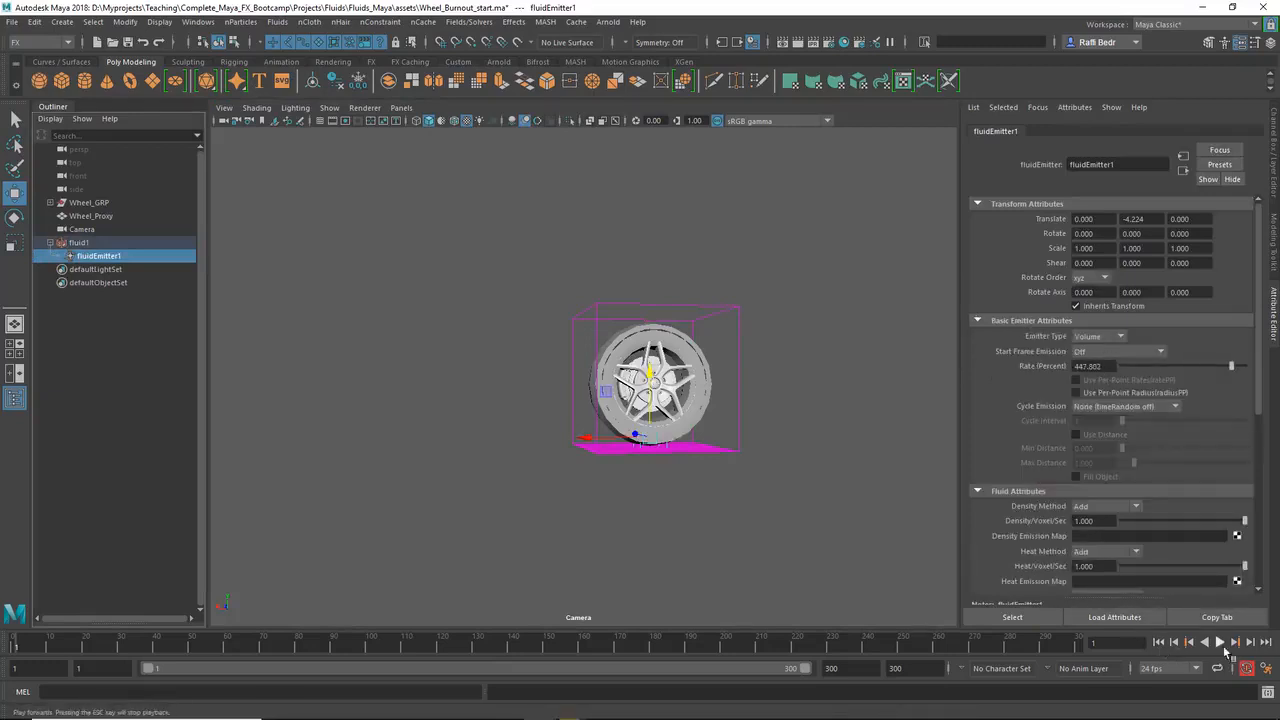
click(1220, 643)
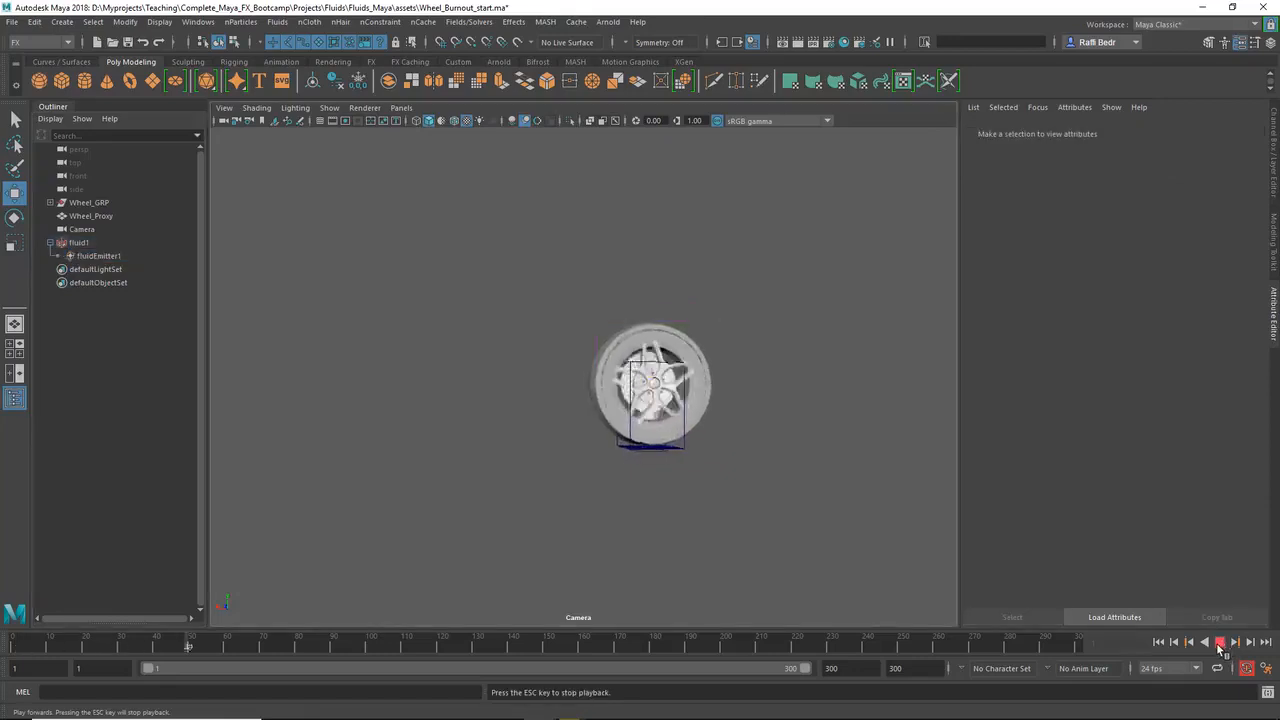
click(1220, 643)
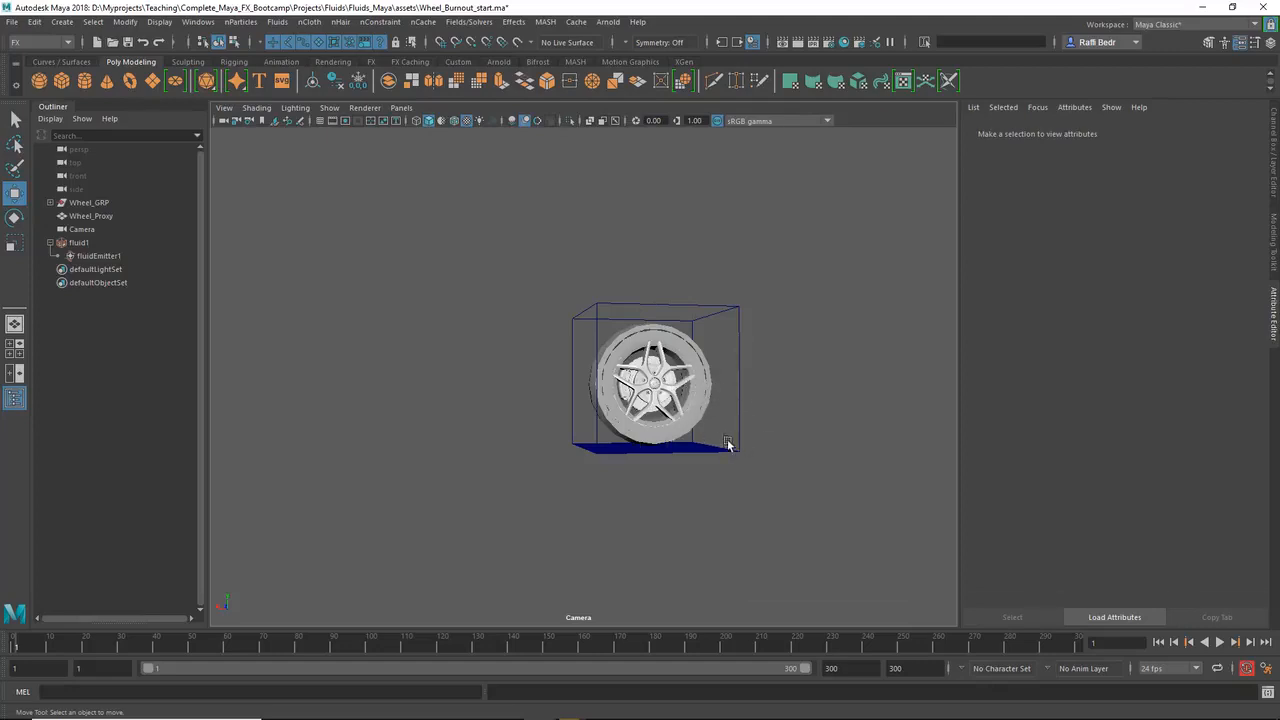
Select the fluid container and hide Wheel_Layer, leaving the tyre proxy visible.
drag(727, 437, 767, 465)
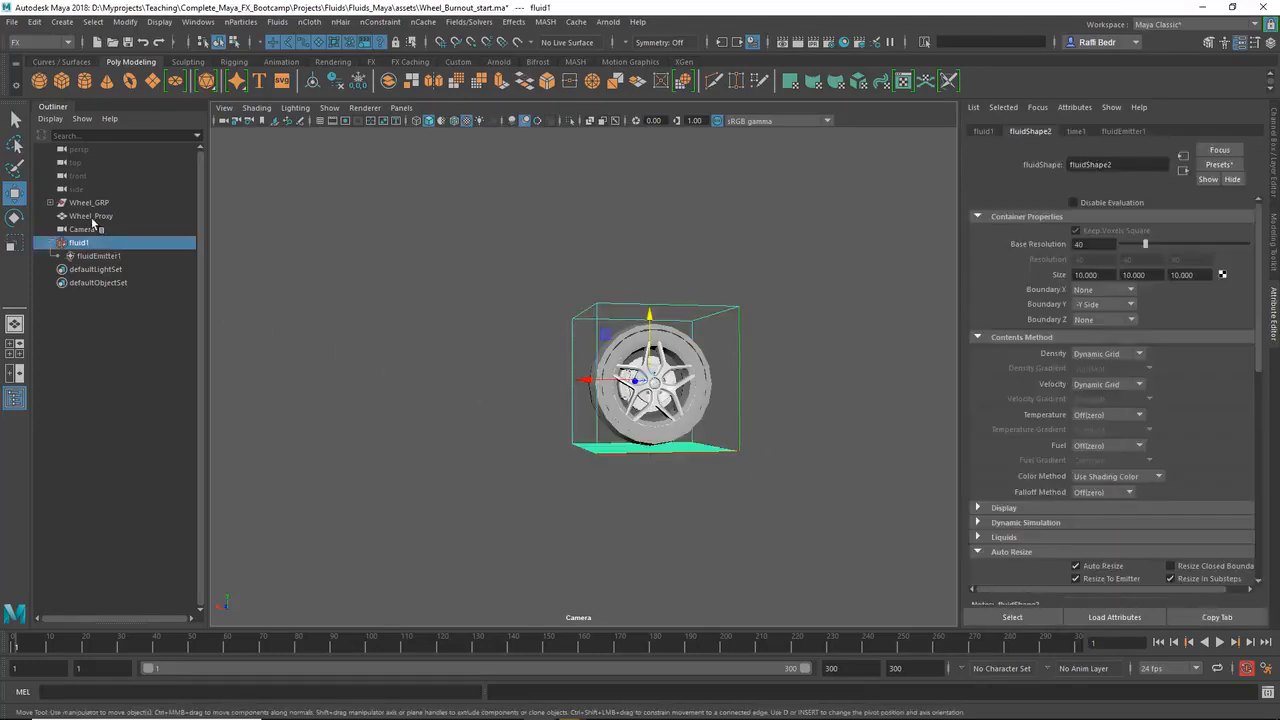
click(1273, 170)
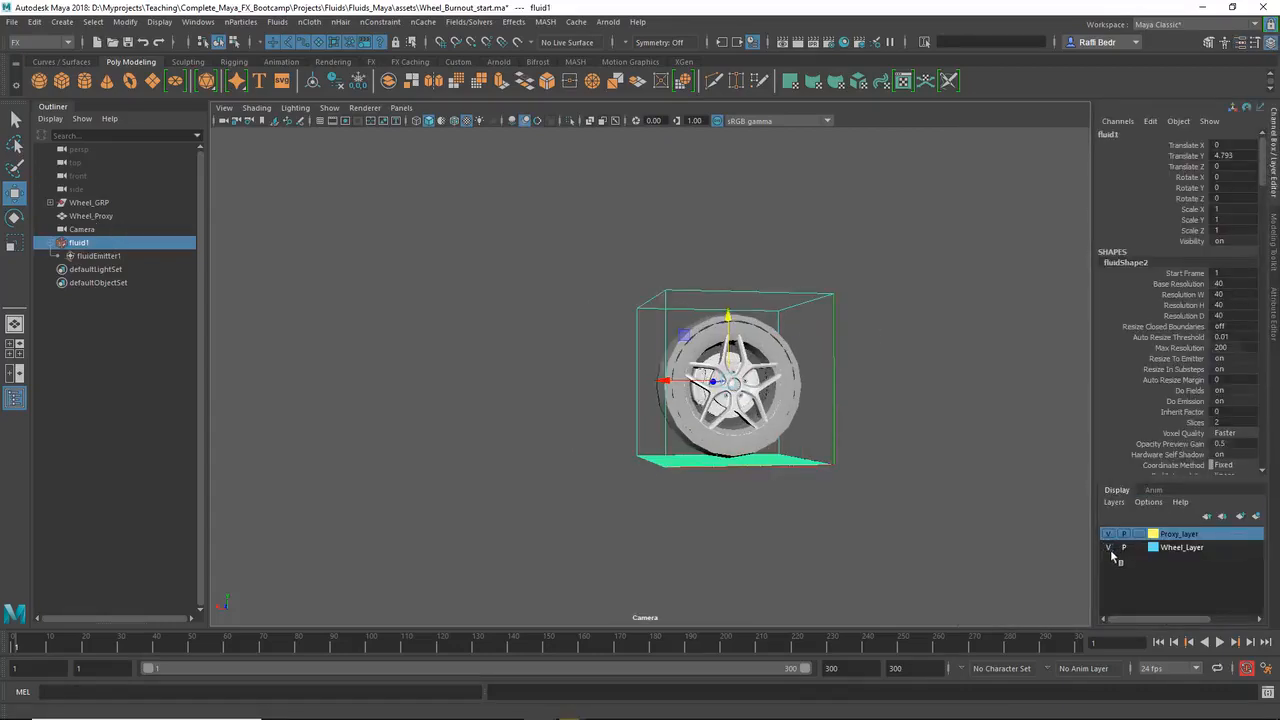
click(1113, 549)
click(1108, 548)
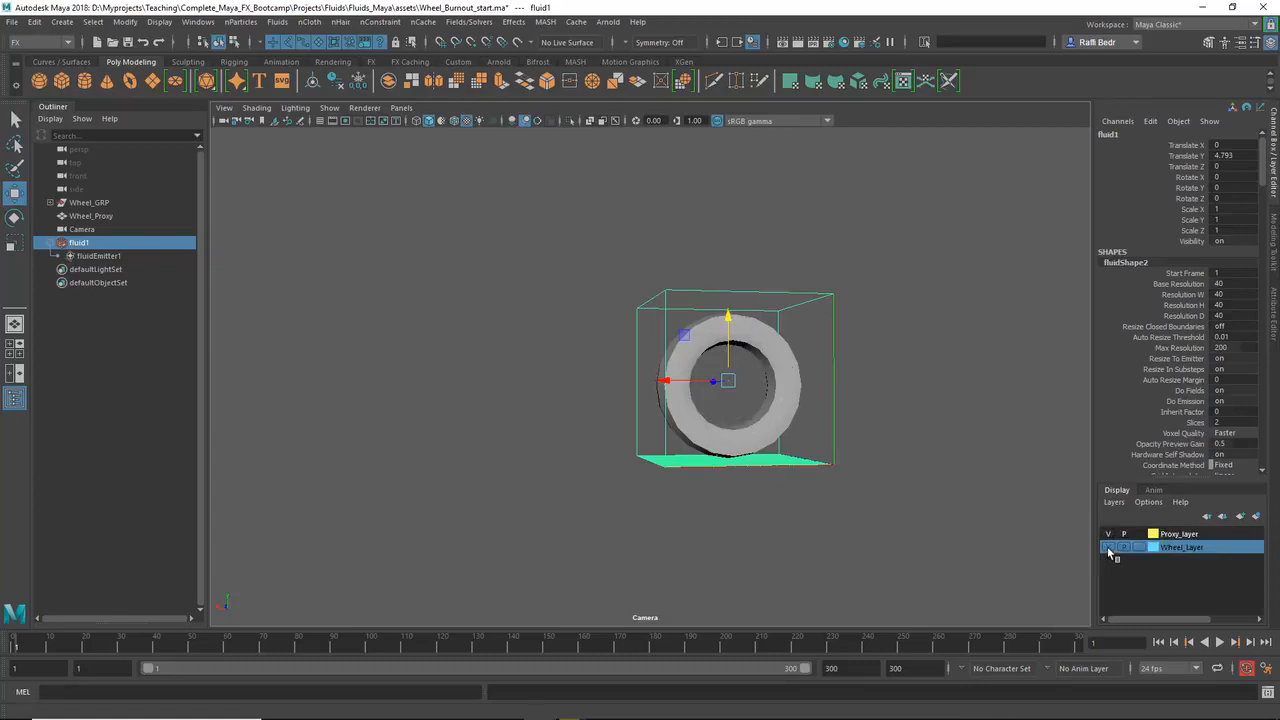
Add Wheel_Proxy to the container selection and make a motion field from it.
shift+click(776, 421)
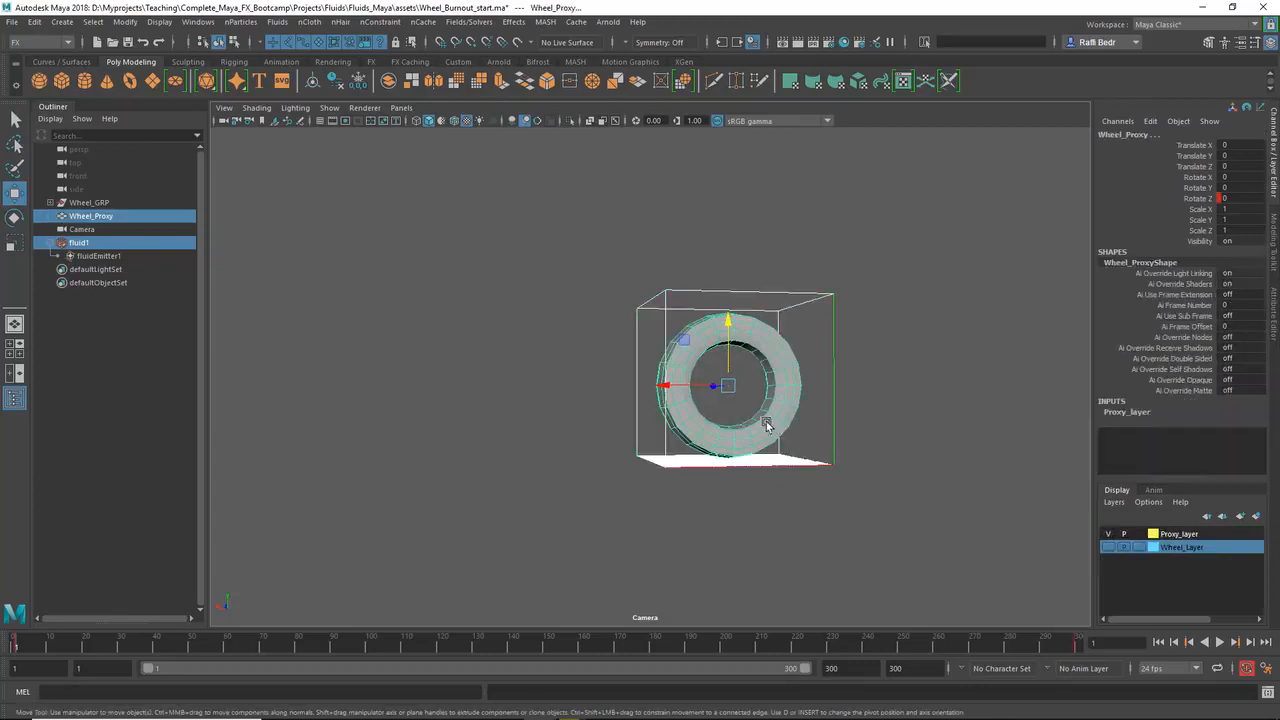
click(276, 22)
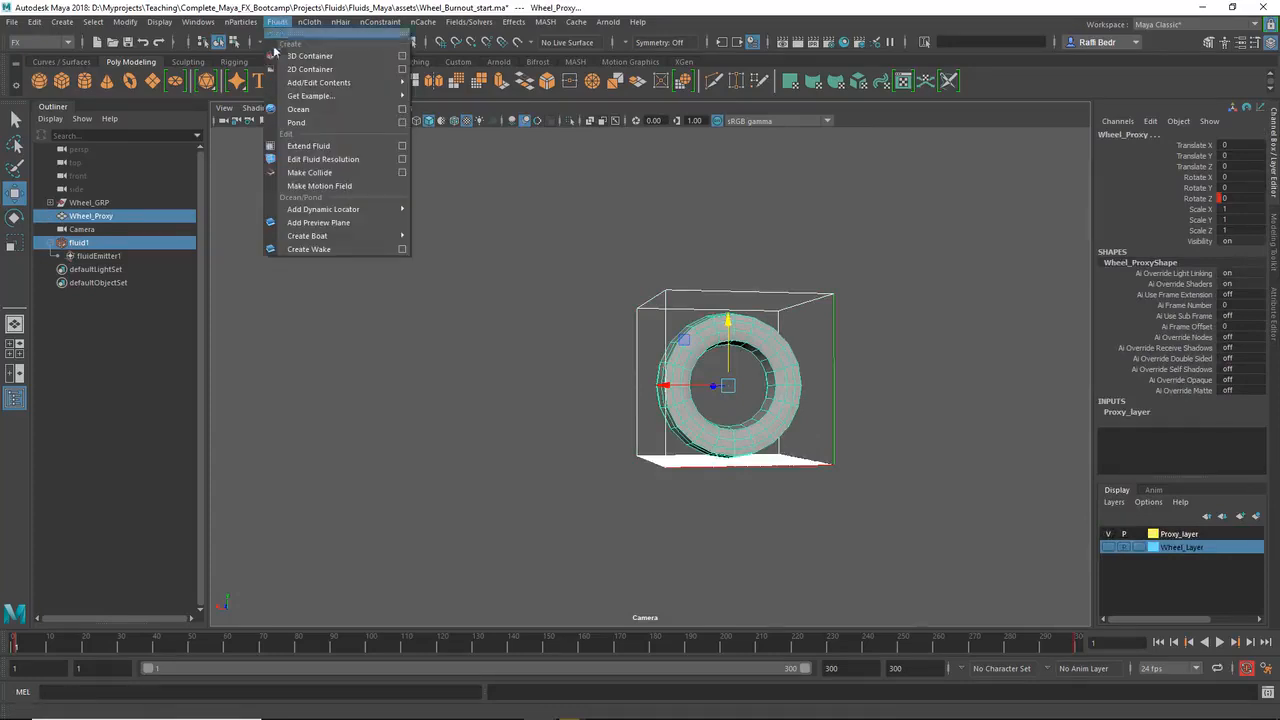
click(320, 186)
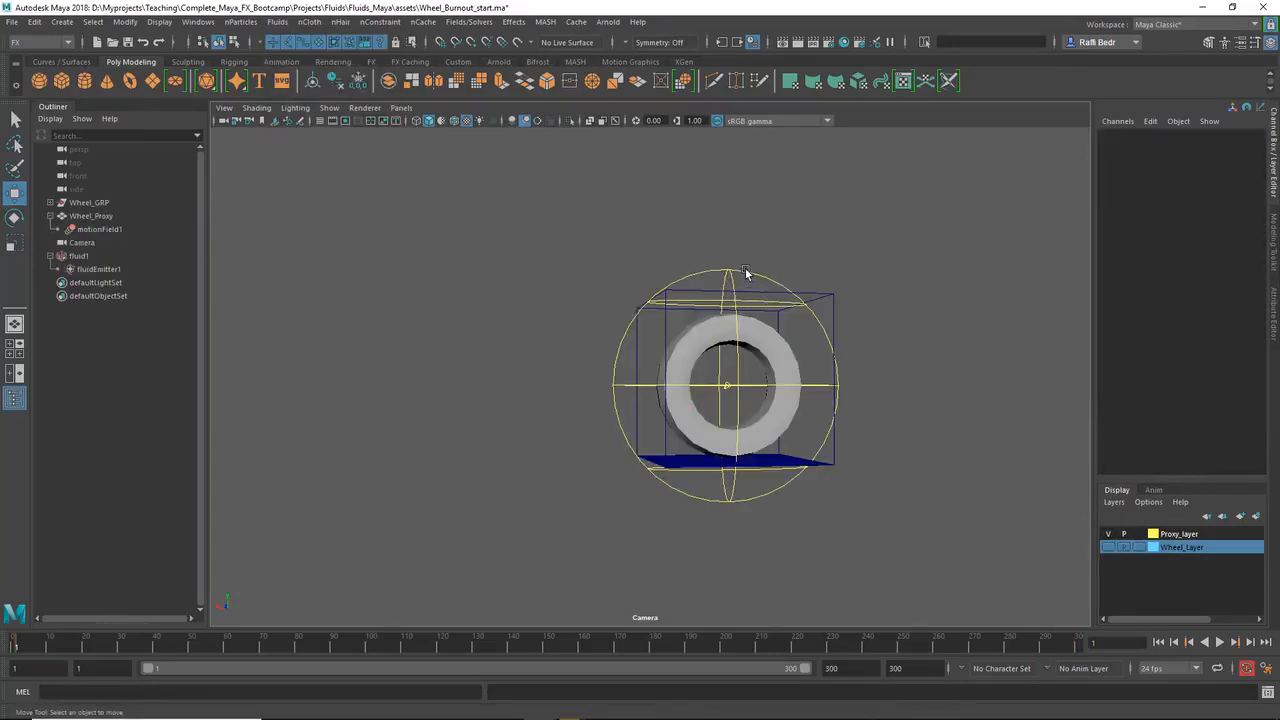
Select the motion field and replay the simulation from the first frame to examine how the spinning proxy moves the smoke.
click(745, 268)
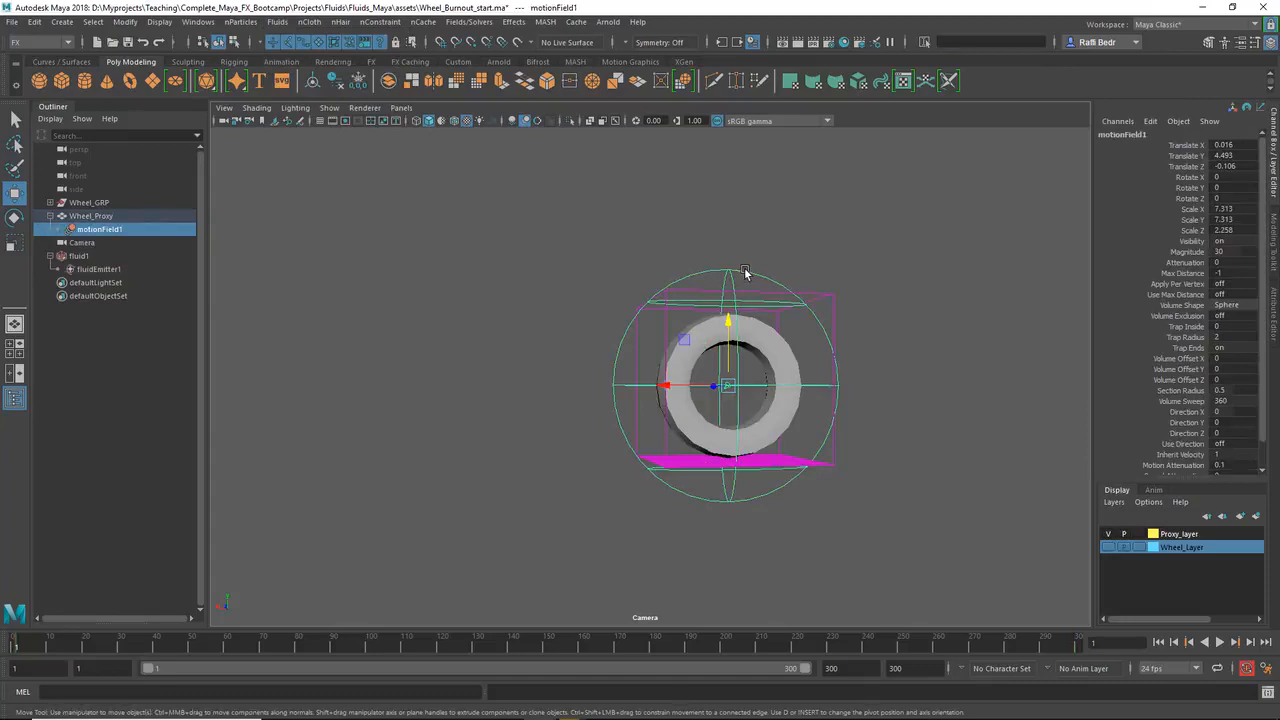
click(1220, 643)
click(1220, 643)
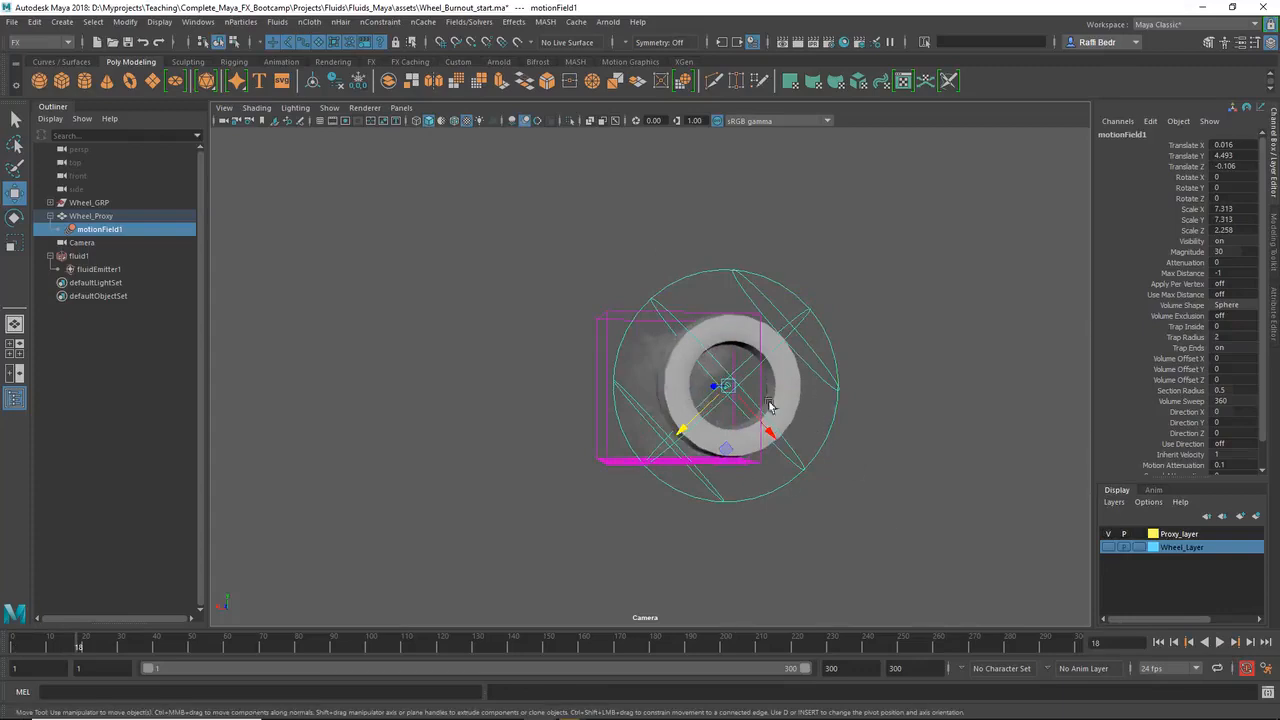
click(1159, 643)
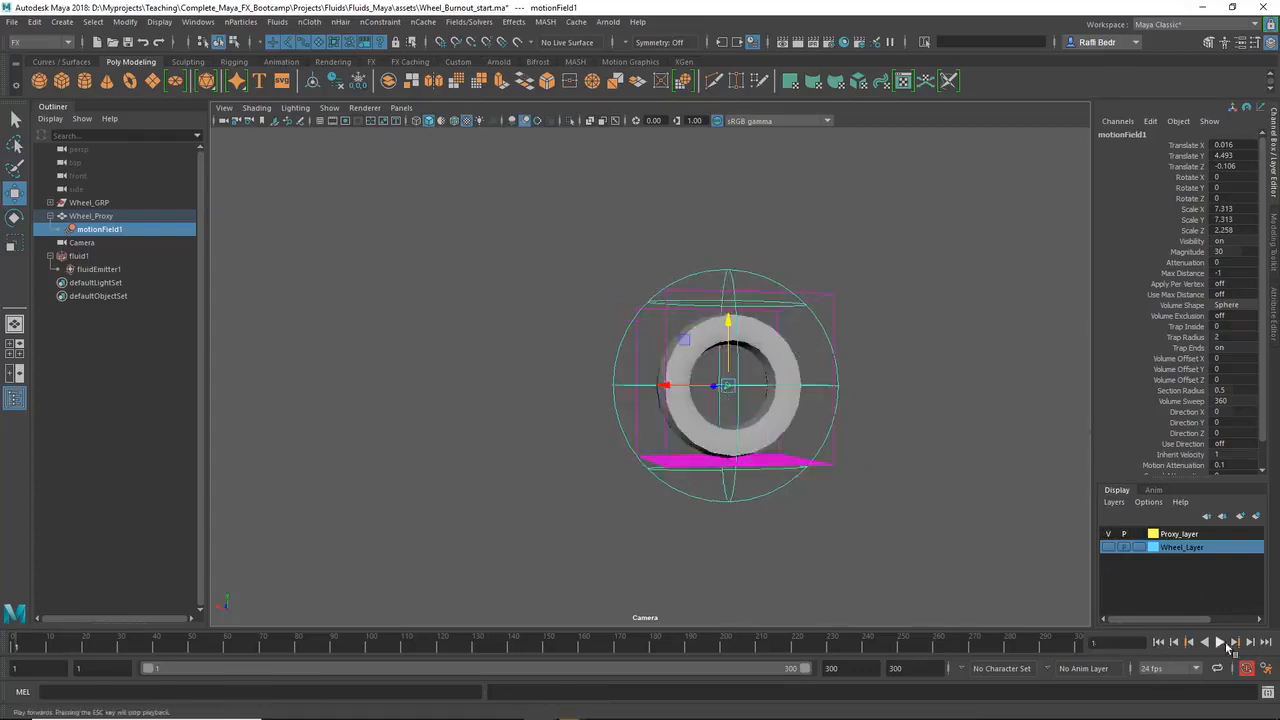
click(1220, 643)
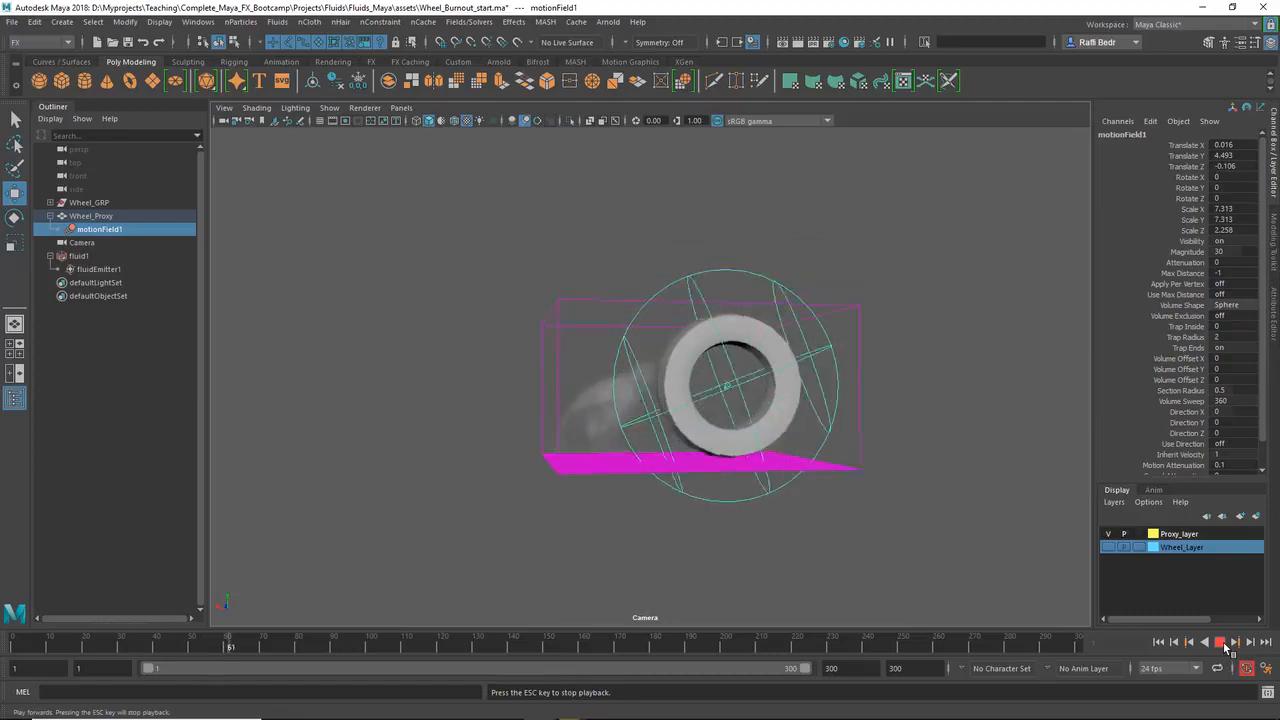
click(1222, 644)
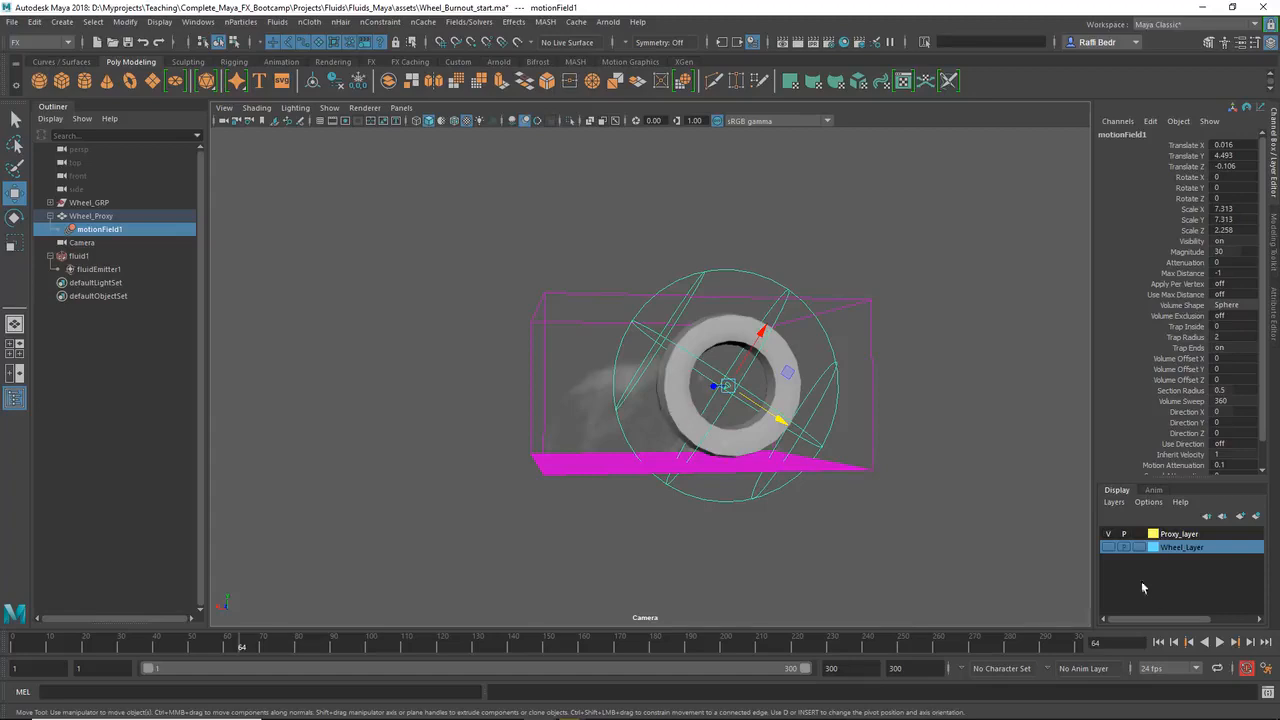
click(1159, 643)
click(1219, 643)
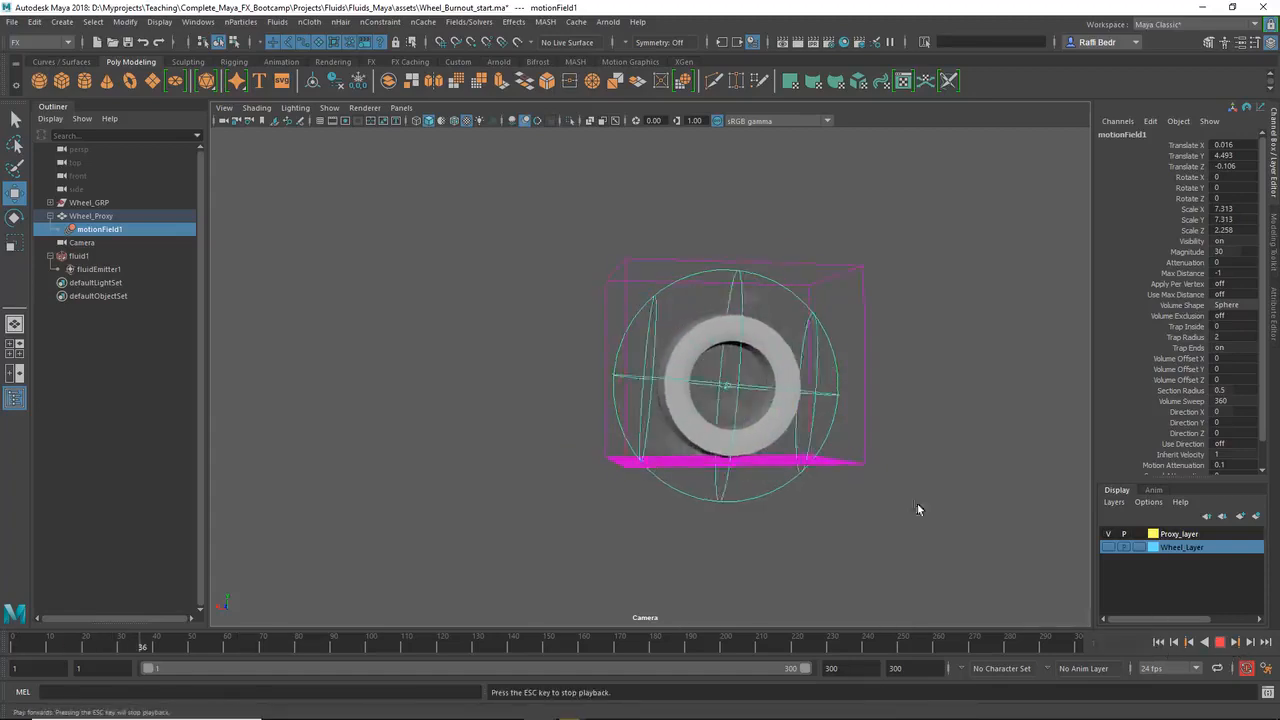
key(Escape)
Set High Detail Solve to All Grids in the fluid container's Dynamic Simulation attributes.
click(851, 455)
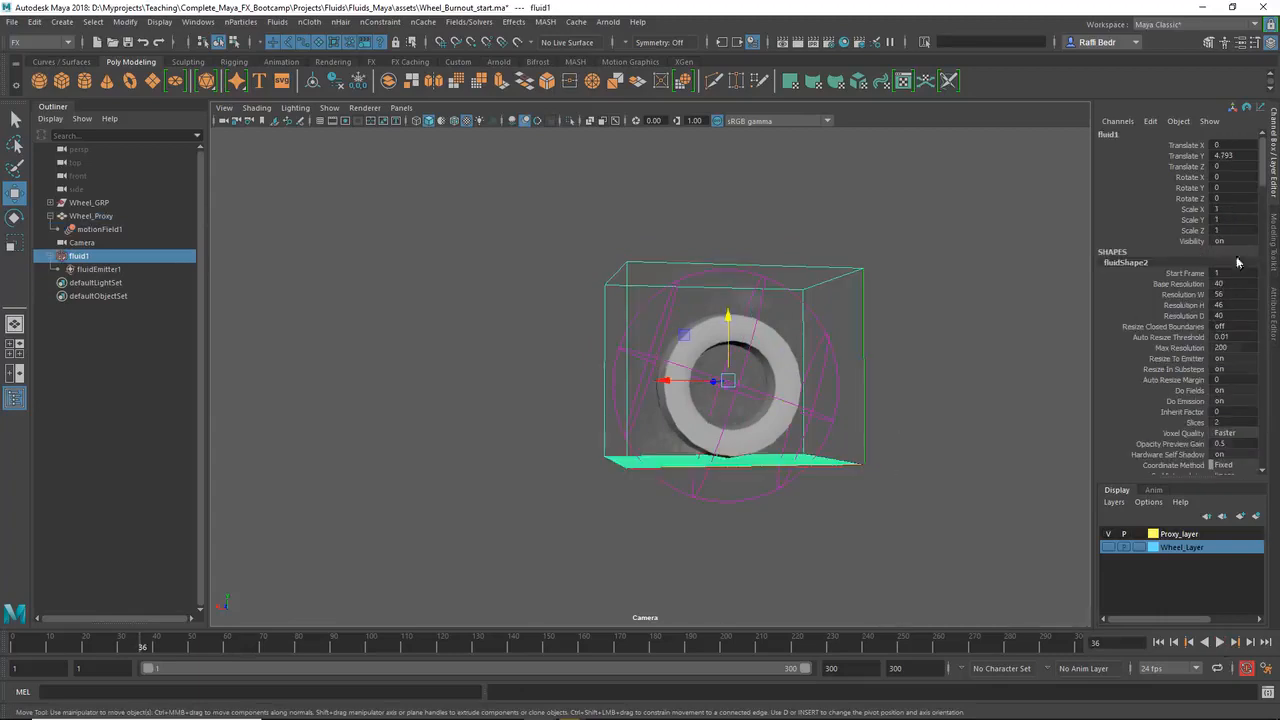
click(1276, 303)
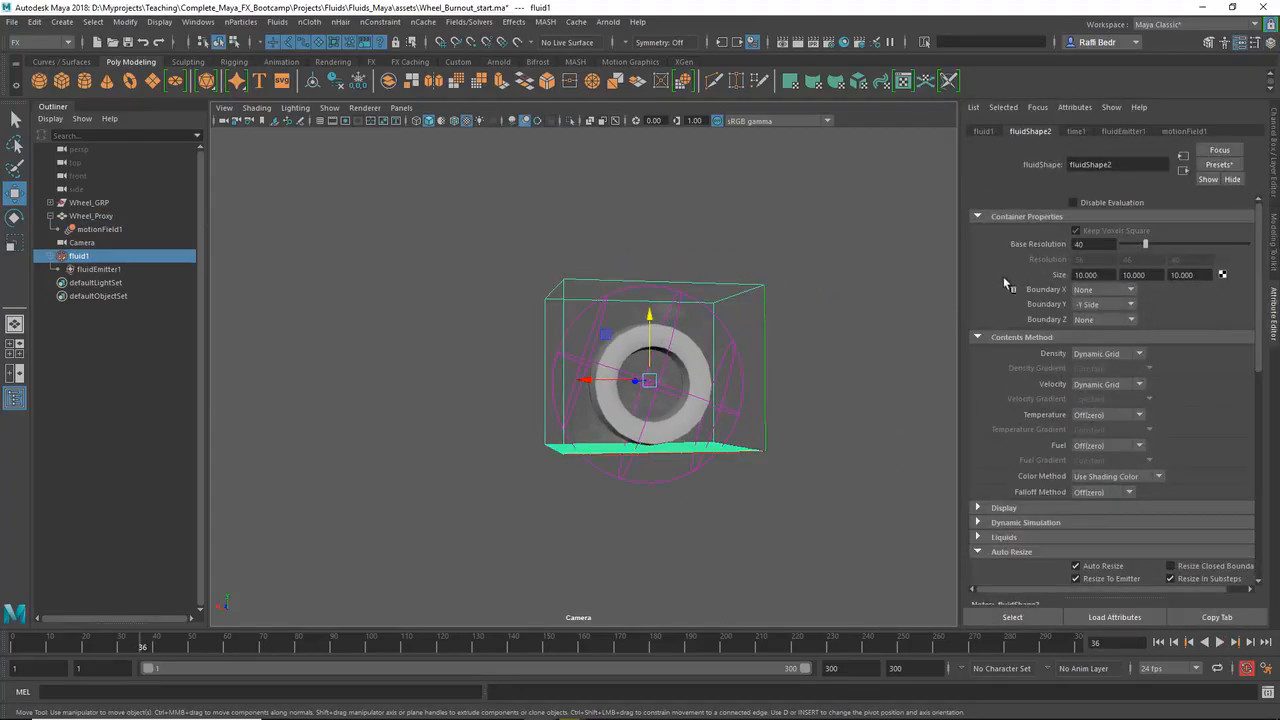
scroll(1014, 278, down, 4)
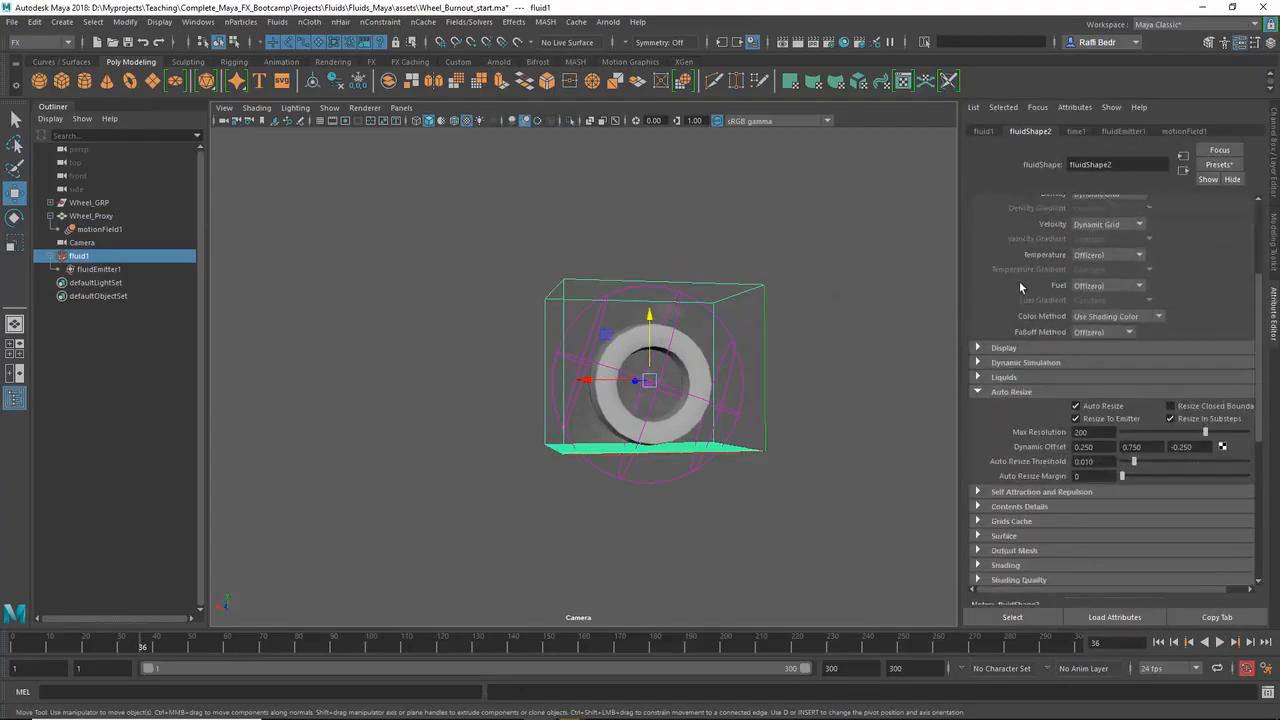
scroll(1019, 281, down, 3)
click(1014, 243)
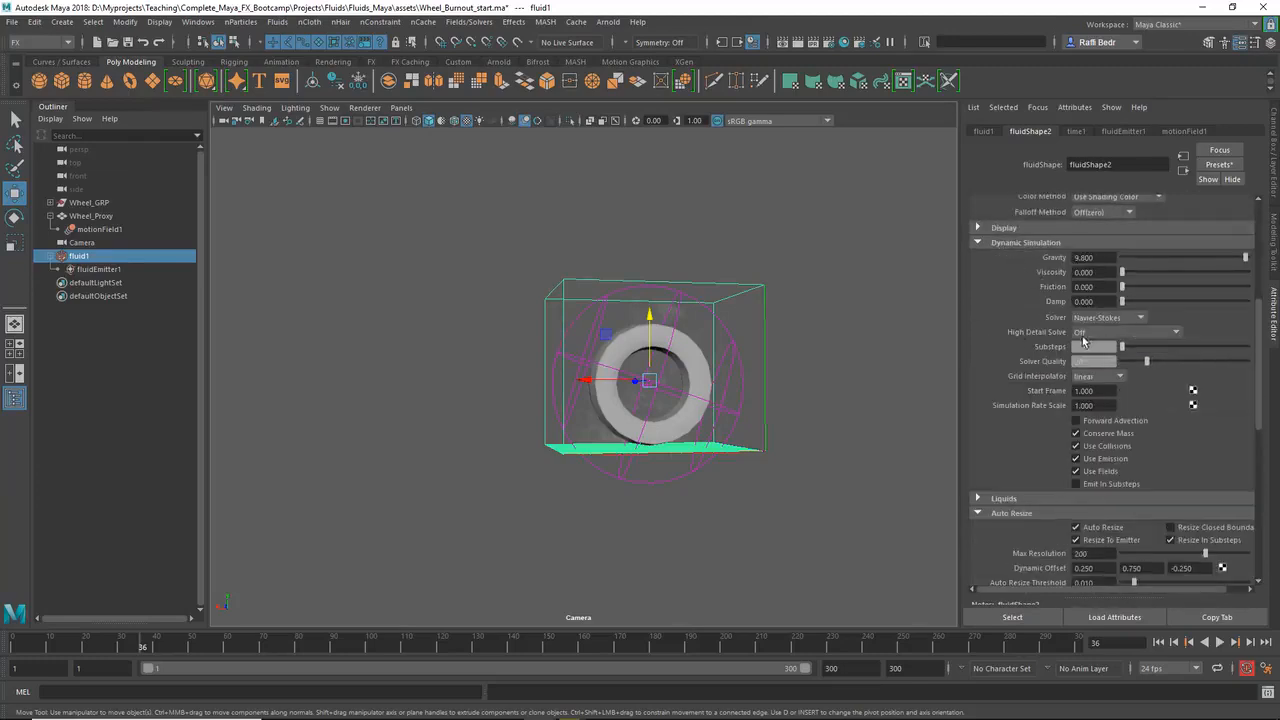
click(1090, 334)
click(1086, 389)
scroll(1026, 384, down, 3)
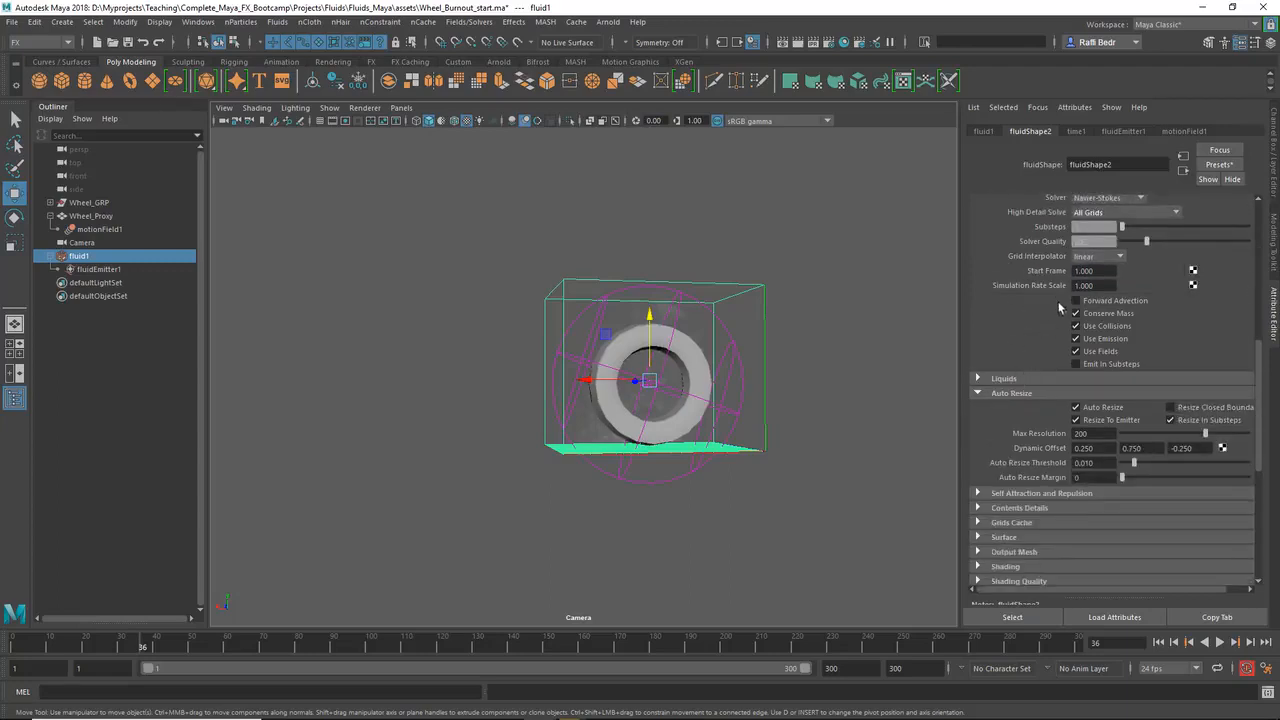
scroll(1086, 242, up, 1)
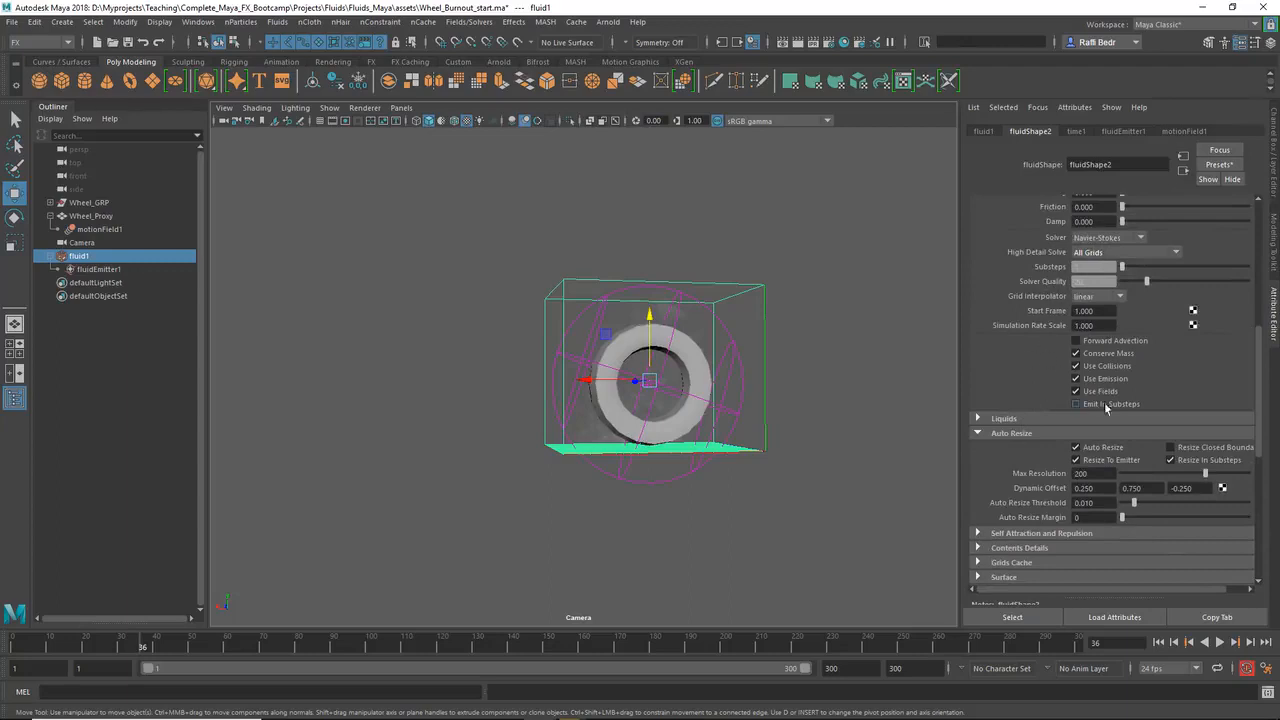
Set the fluid container's Density Dissipation to 1.5 in its Contents Details.
scroll(1004, 398, down, 4)
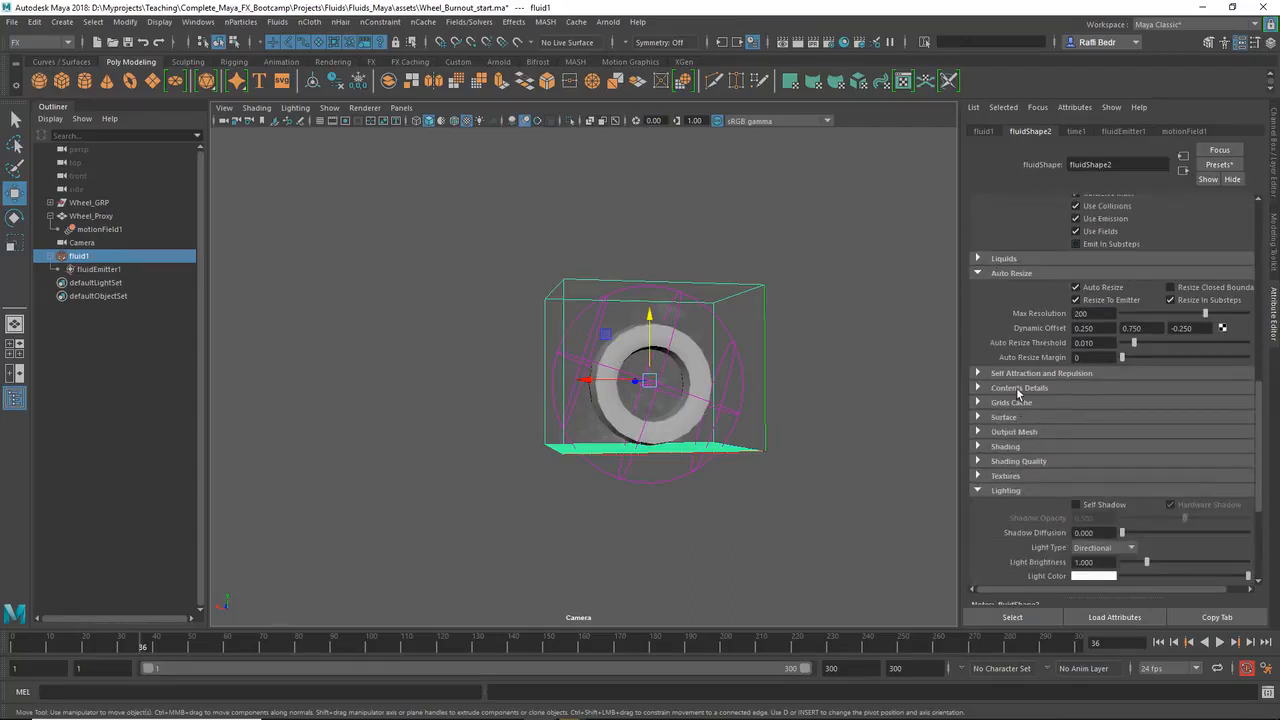
click(1018, 388)
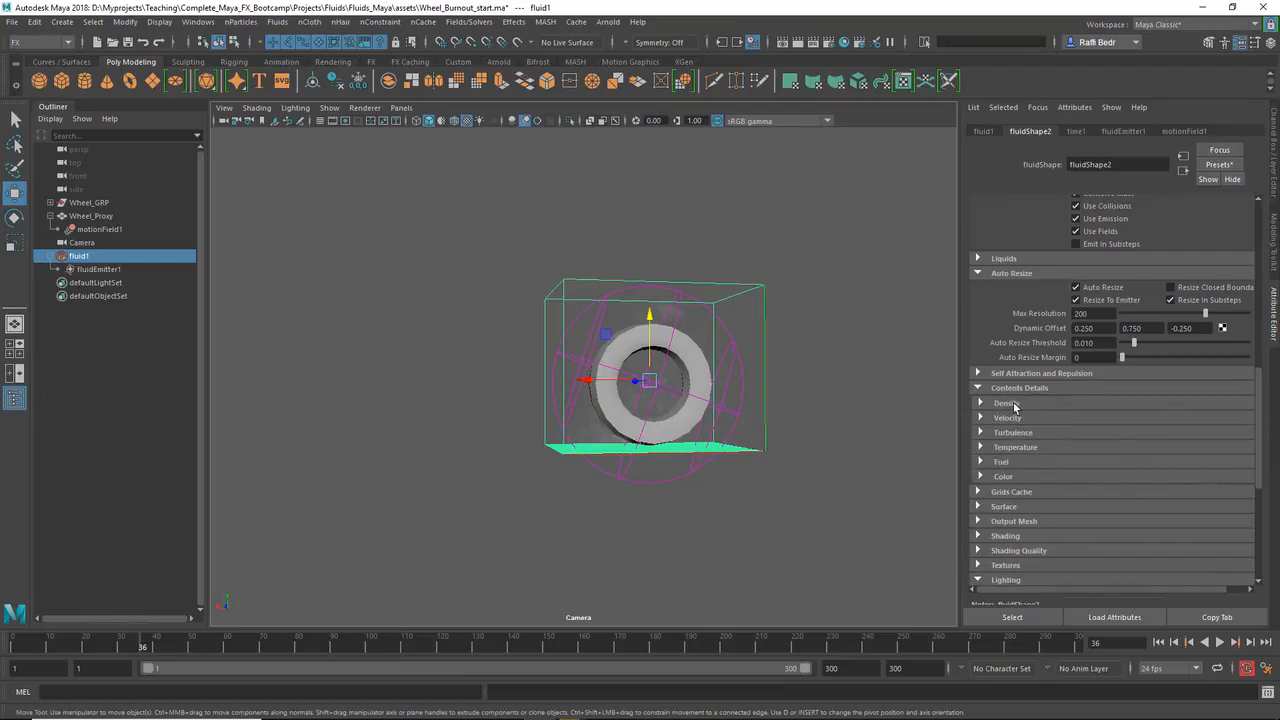
click(1005, 403)
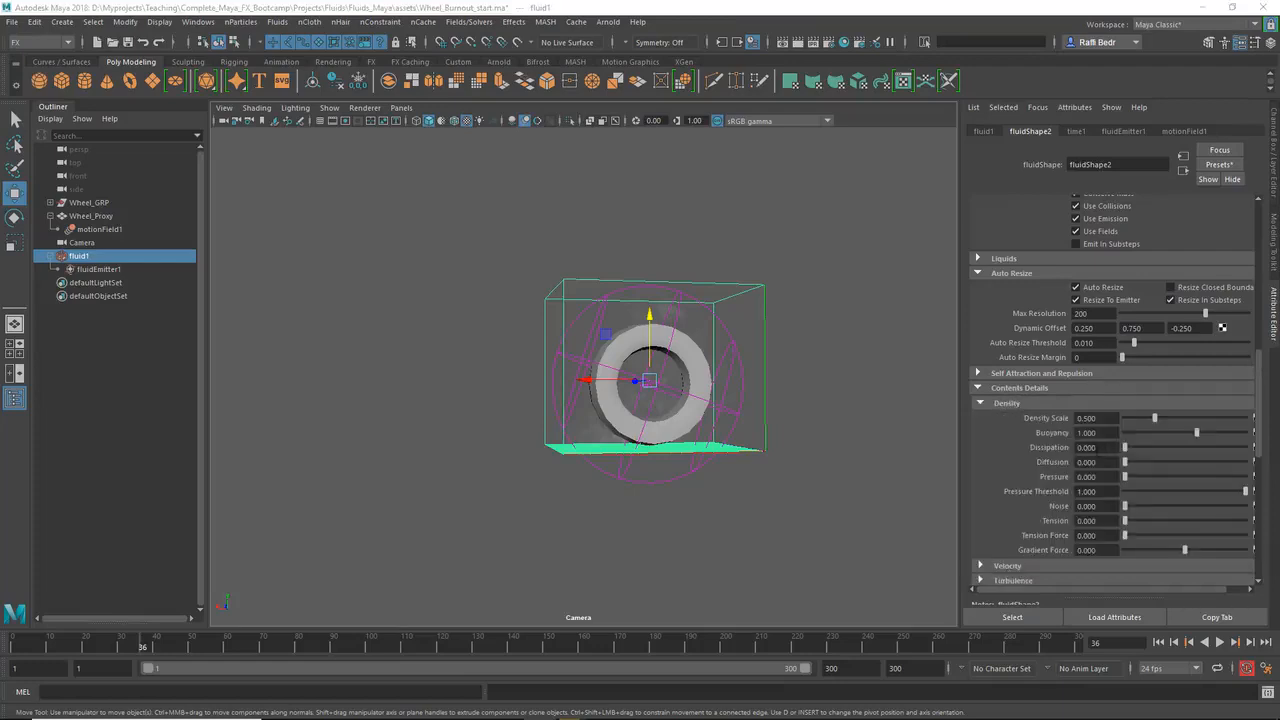
click(1088, 447)
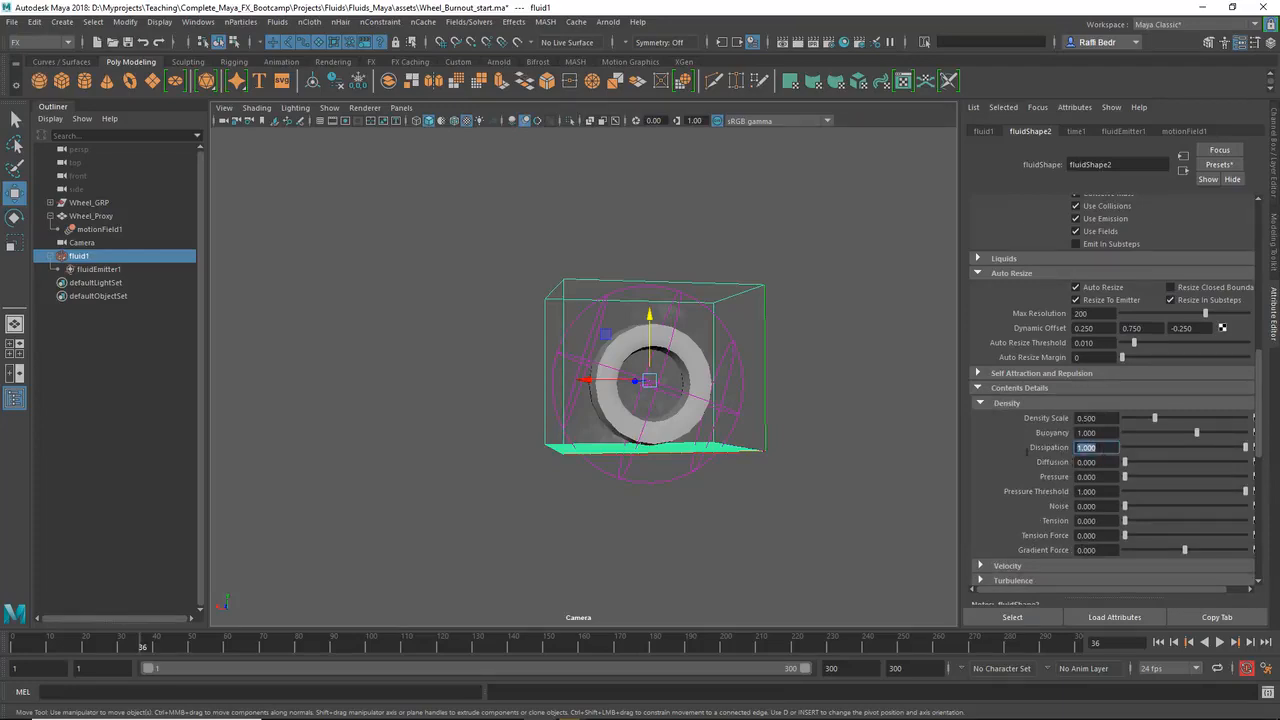
text(1.5)
key(Return)
Set the fluid container's Density Noise to 0.02 and its Density Scale to 1.
drag(1103, 507, 1034, 509)
text(0)
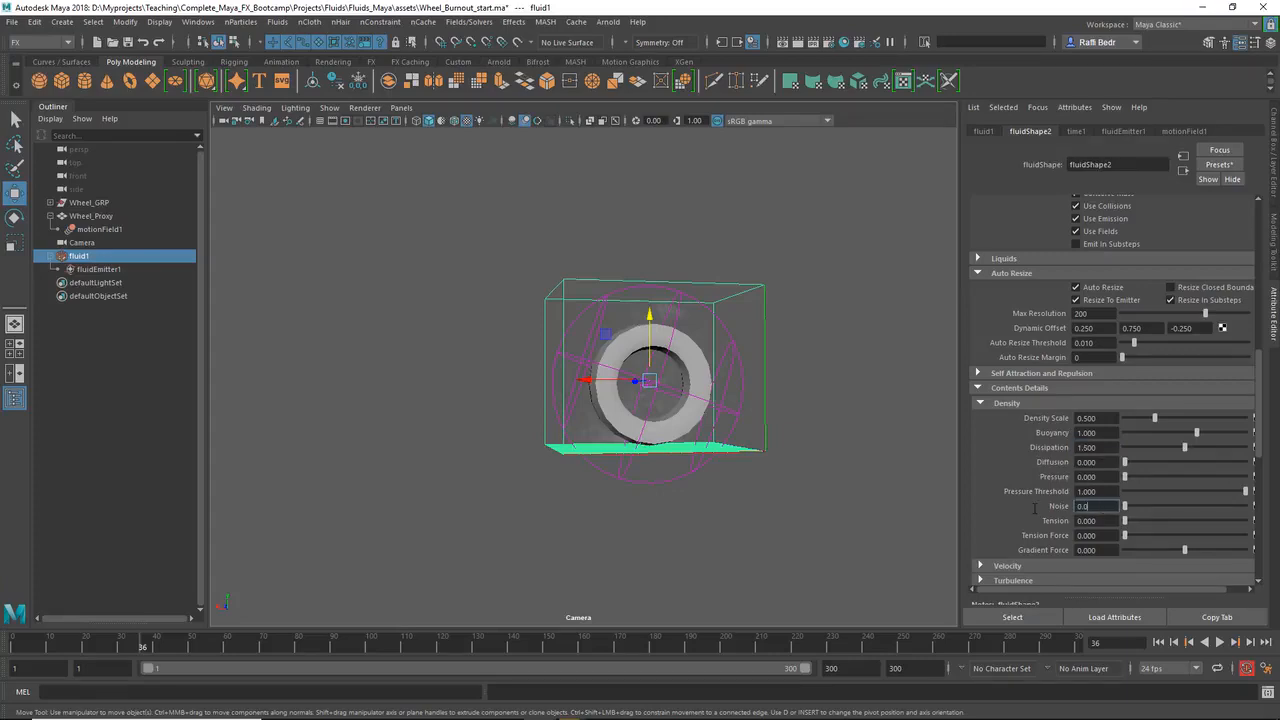
key(Return)
drag(1100, 418, 1044, 416)
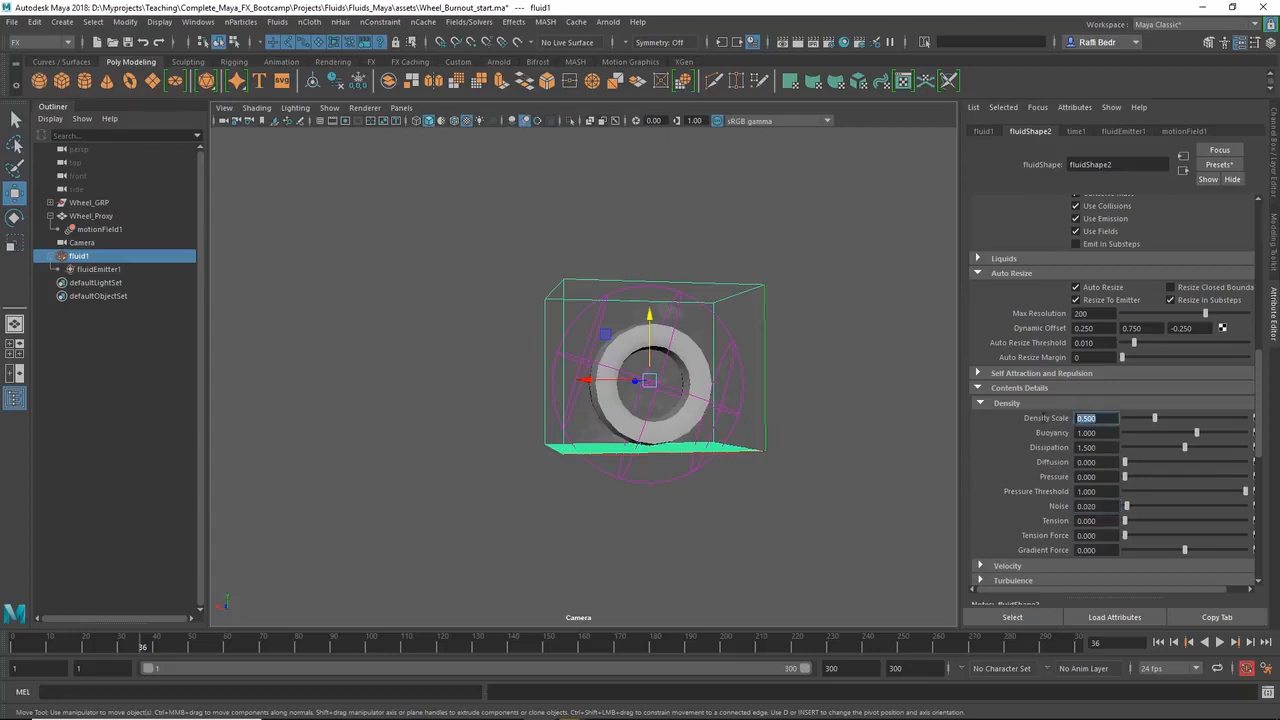
text(1)
key(Return)
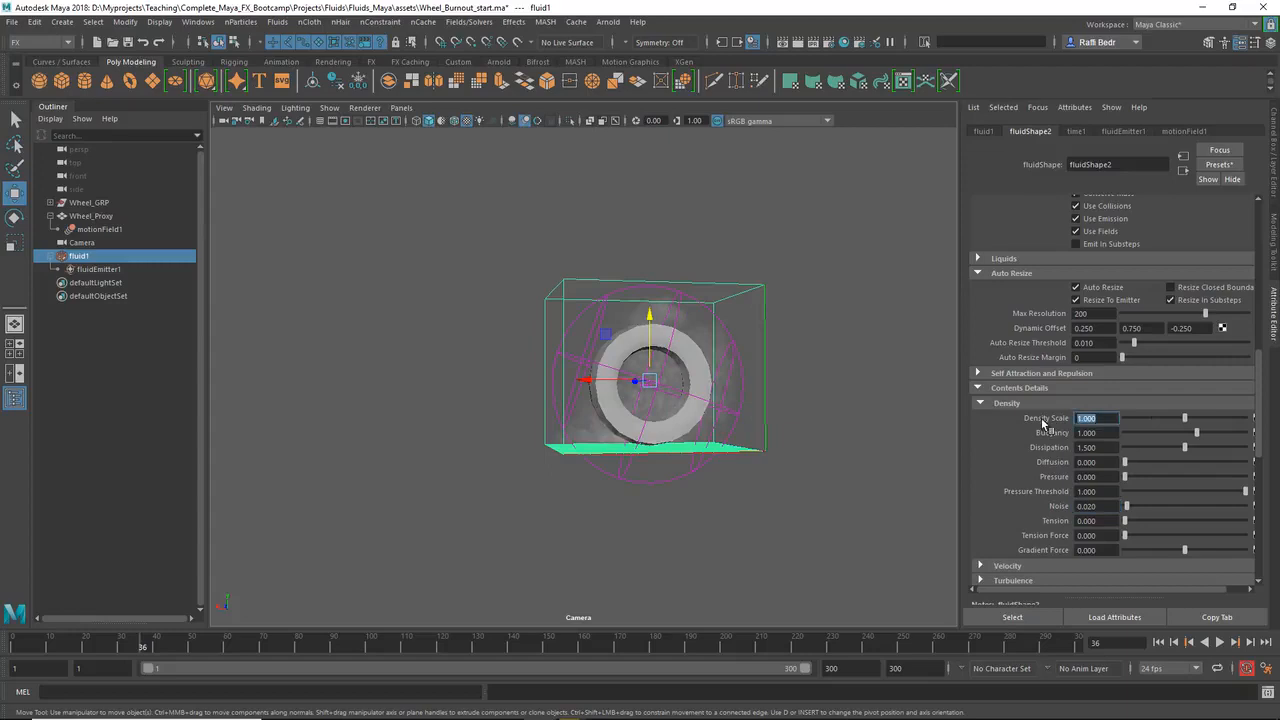
Set the Turbulence Strength of the fluid container to 0.1.
scroll(1055, 447, down, 5)
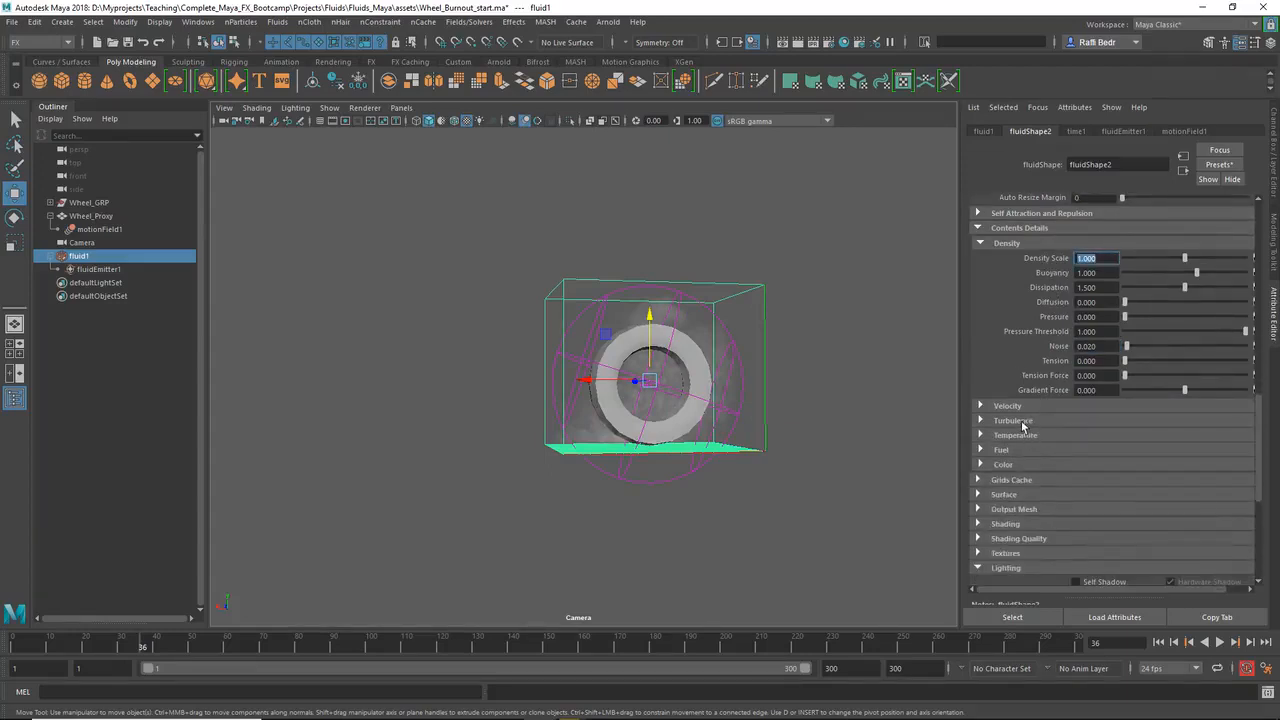
click(1022, 421)
click(1095, 435)
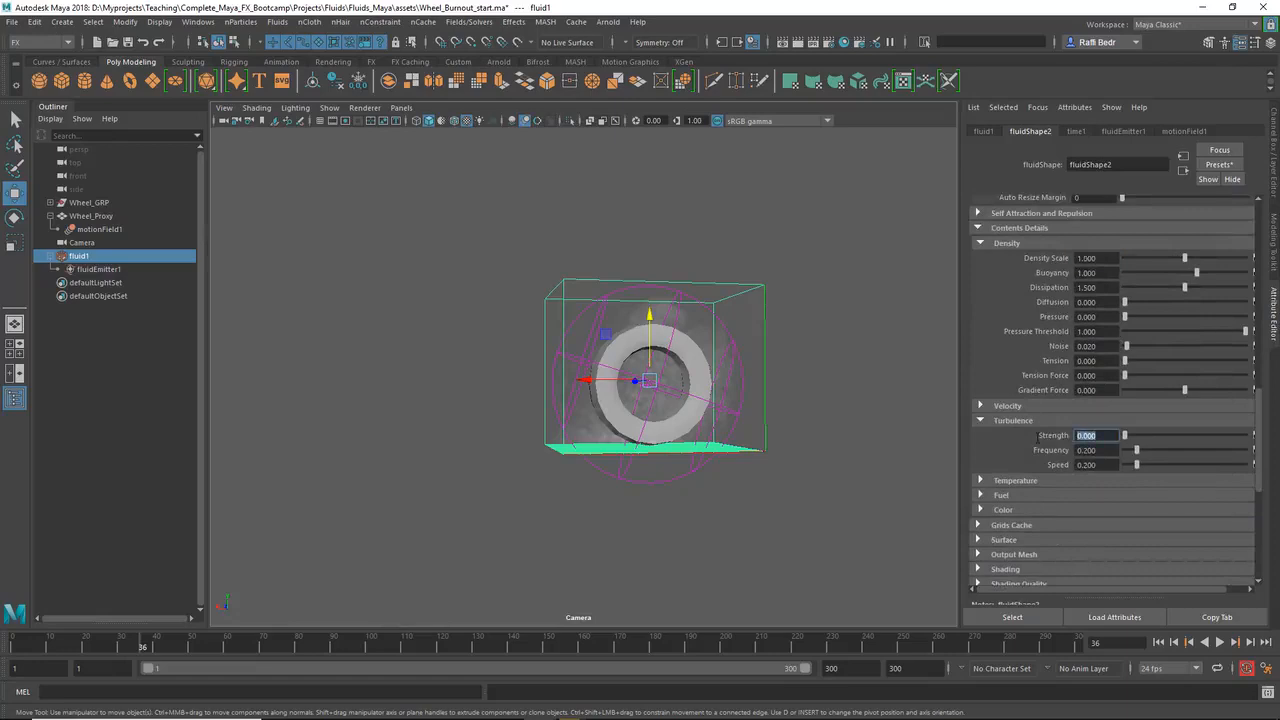
text(0.1)
key(Return)
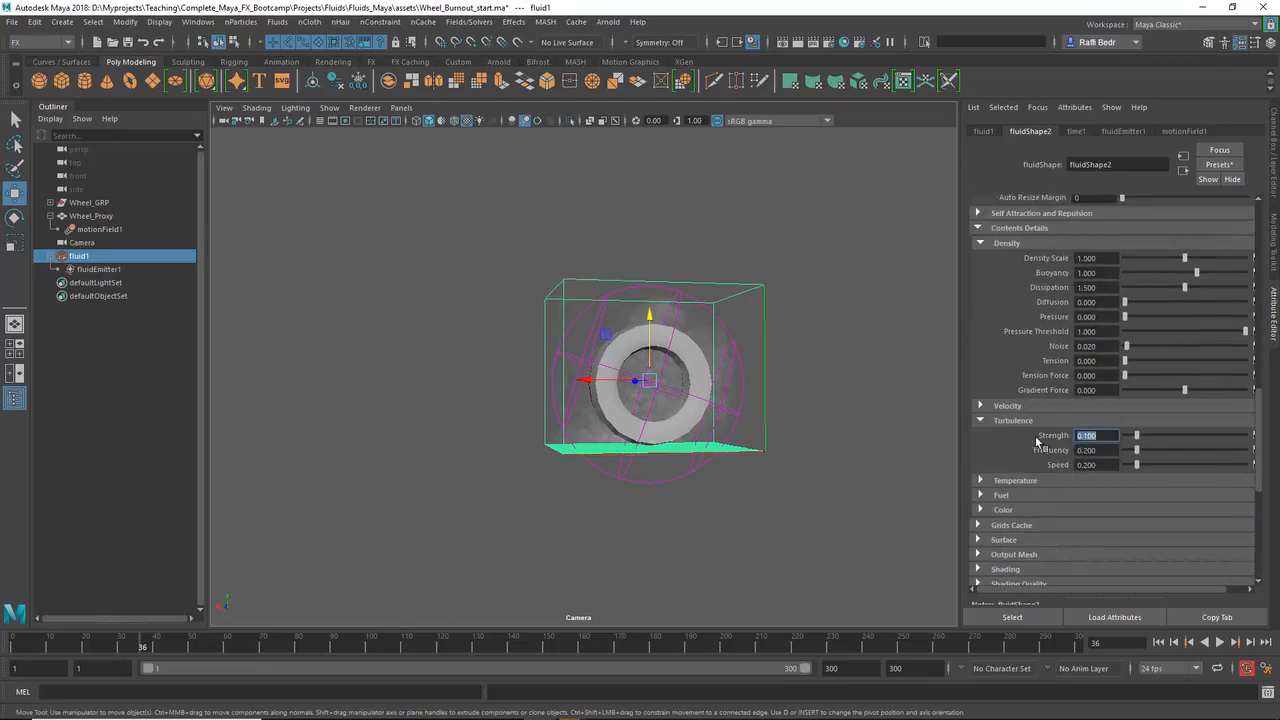
Replay the simulation from the first frame to examine the smoke with the new density and turbulence values.
click(1158, 643)
click(1219, 643)
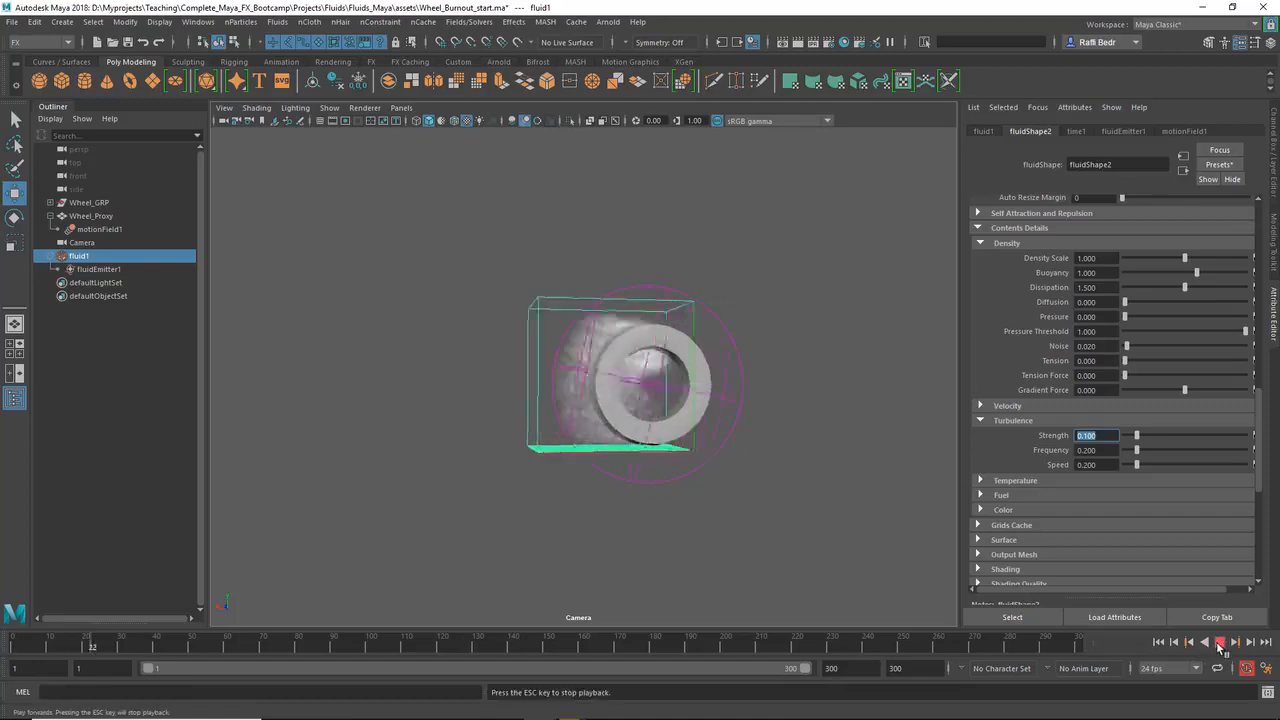
click(1219, 645)
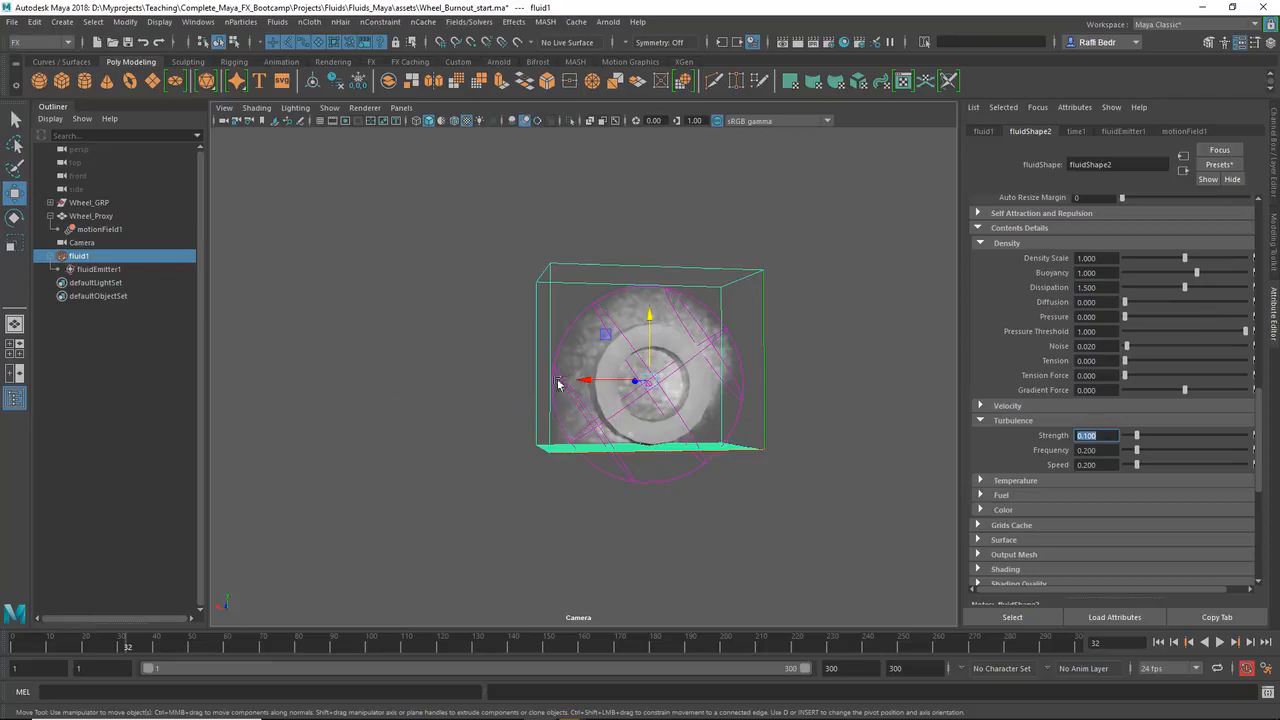
Add a Uniform field to the selected fluid container.
click(785, 276)
drag(731, 252, 781, 276)
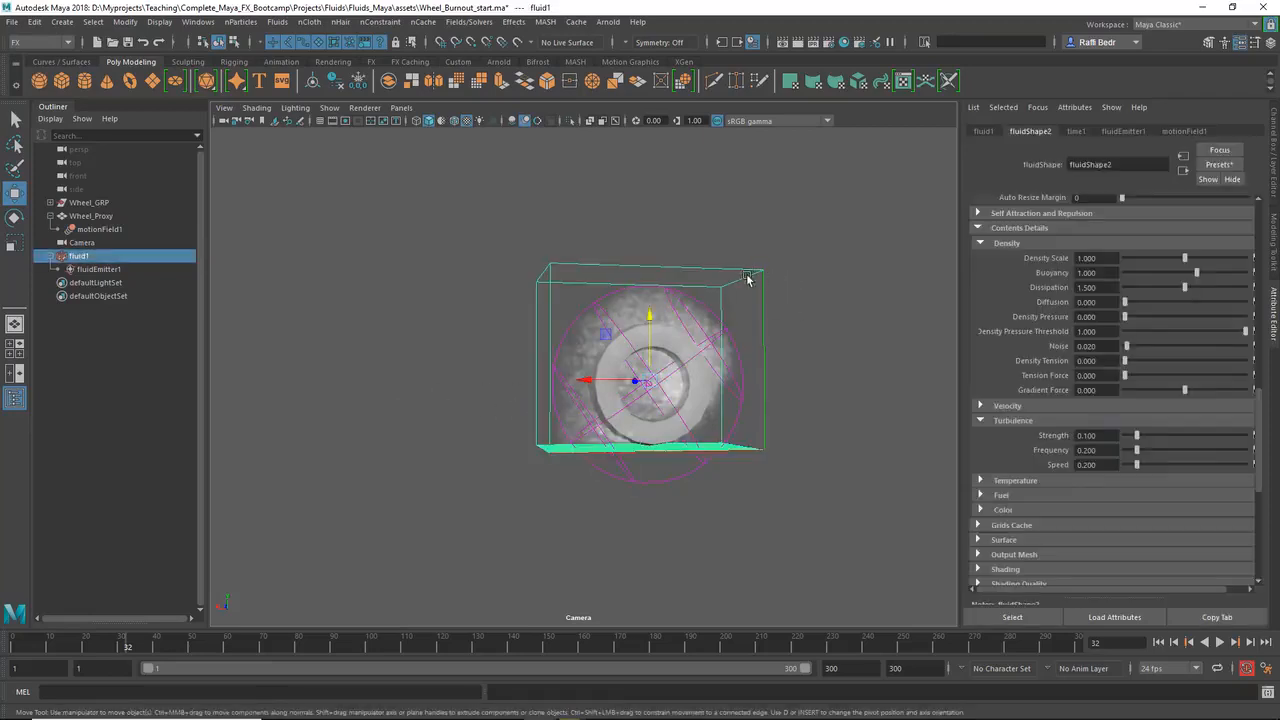
click(469, 22)
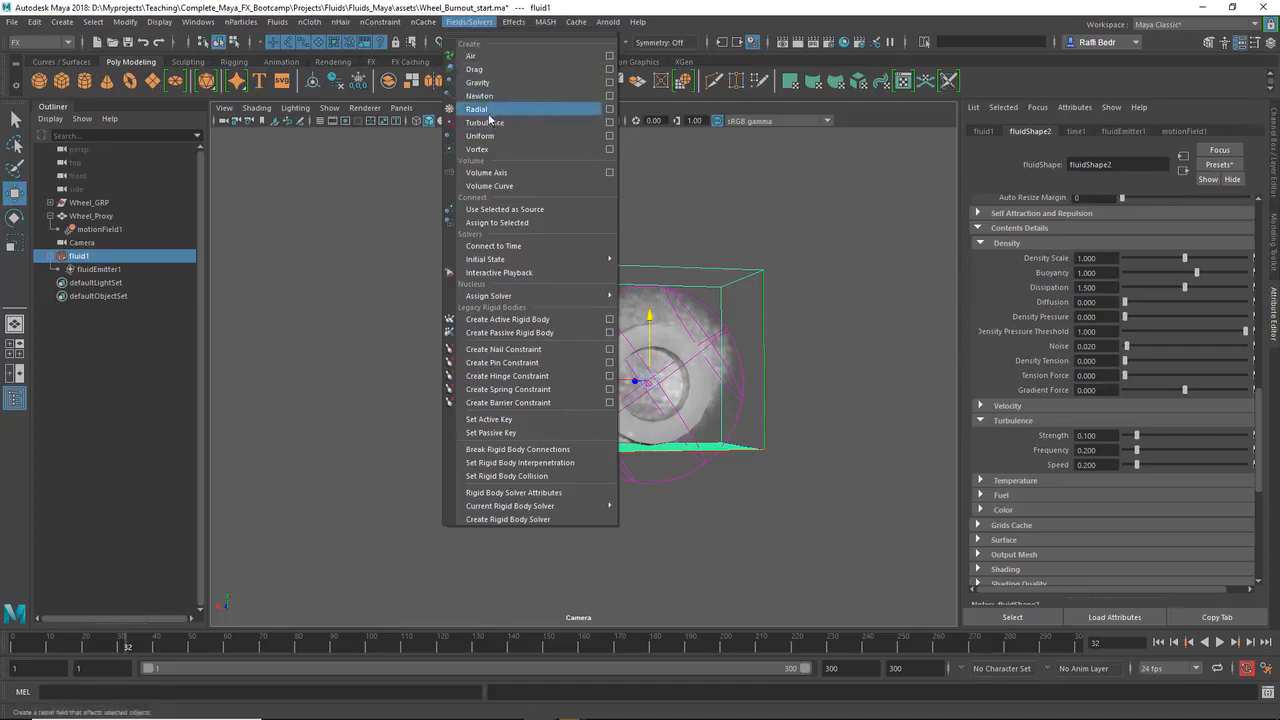
click(489, 136)
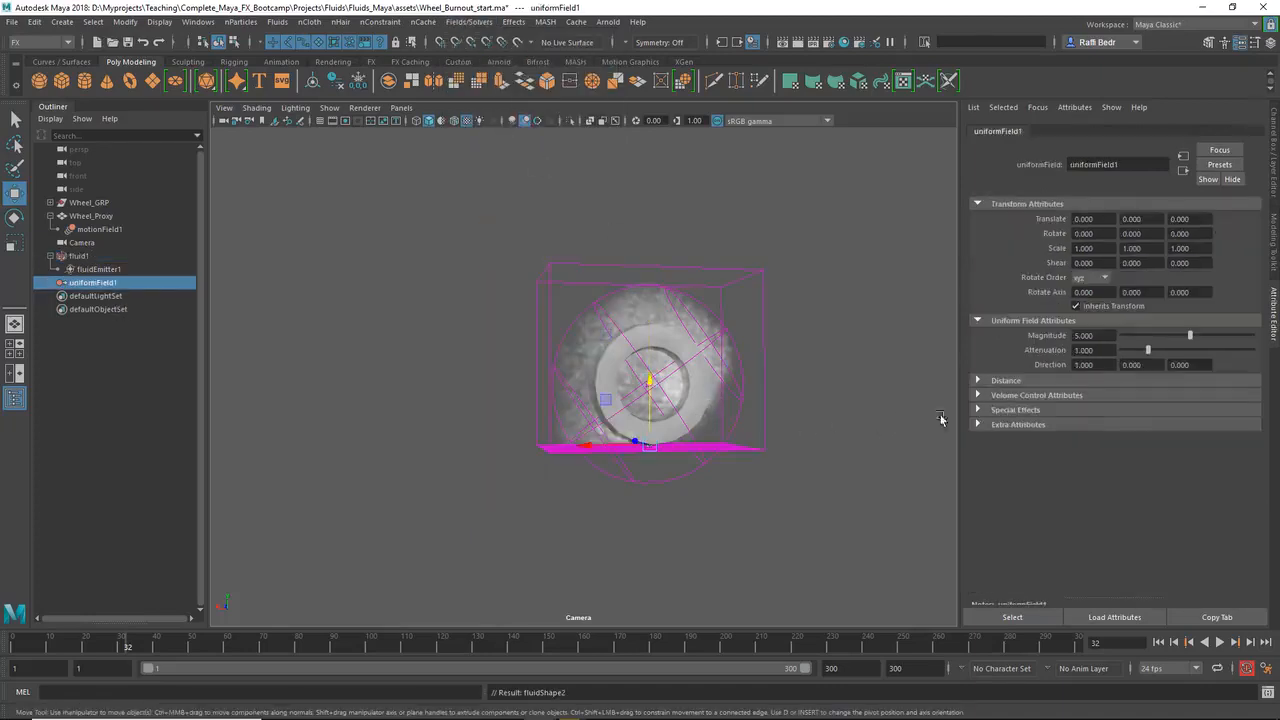
Try a Magnitude of 50 for the uniform field.
drag(1190, 337, 1240, 340)
drag(1113, 339, 1018, 340)
text(50)
key(Return)
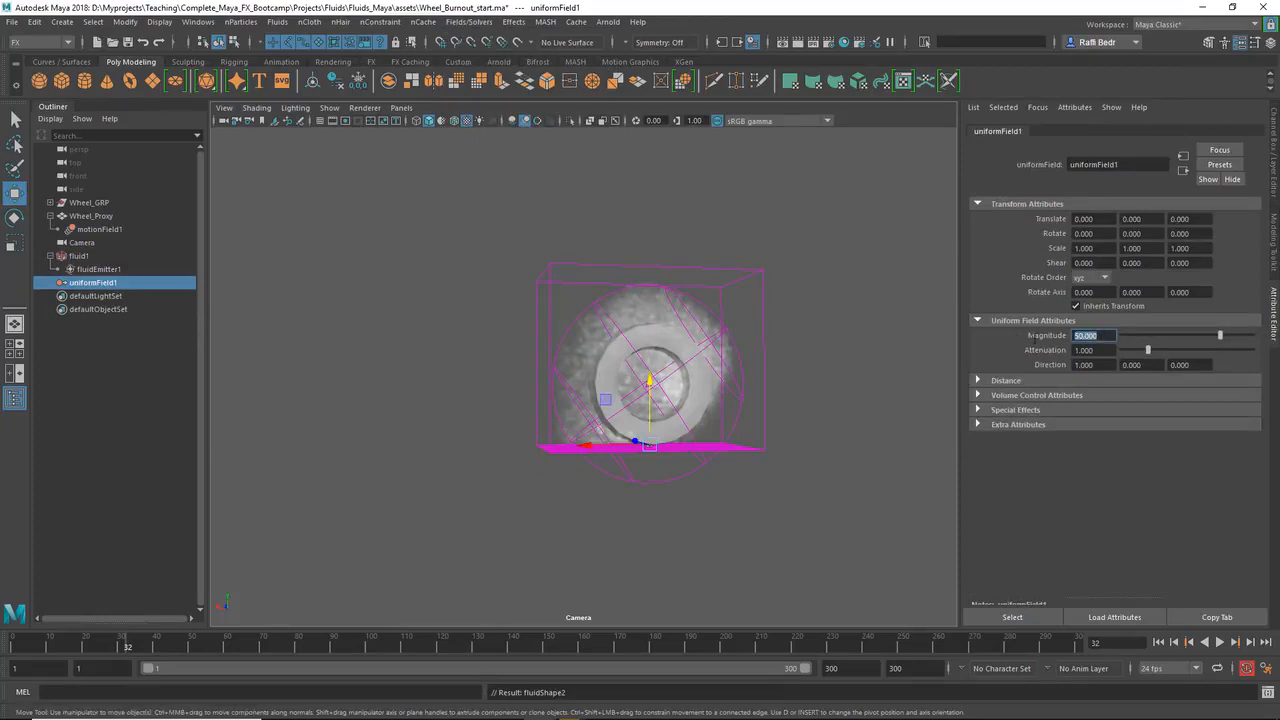
Set the uniform field's Magnitude to 15 and replay the simulation from the first frame.
drag(1100, 337, 1044, 339)
text(15)
key(Return)
click(1158, 642)
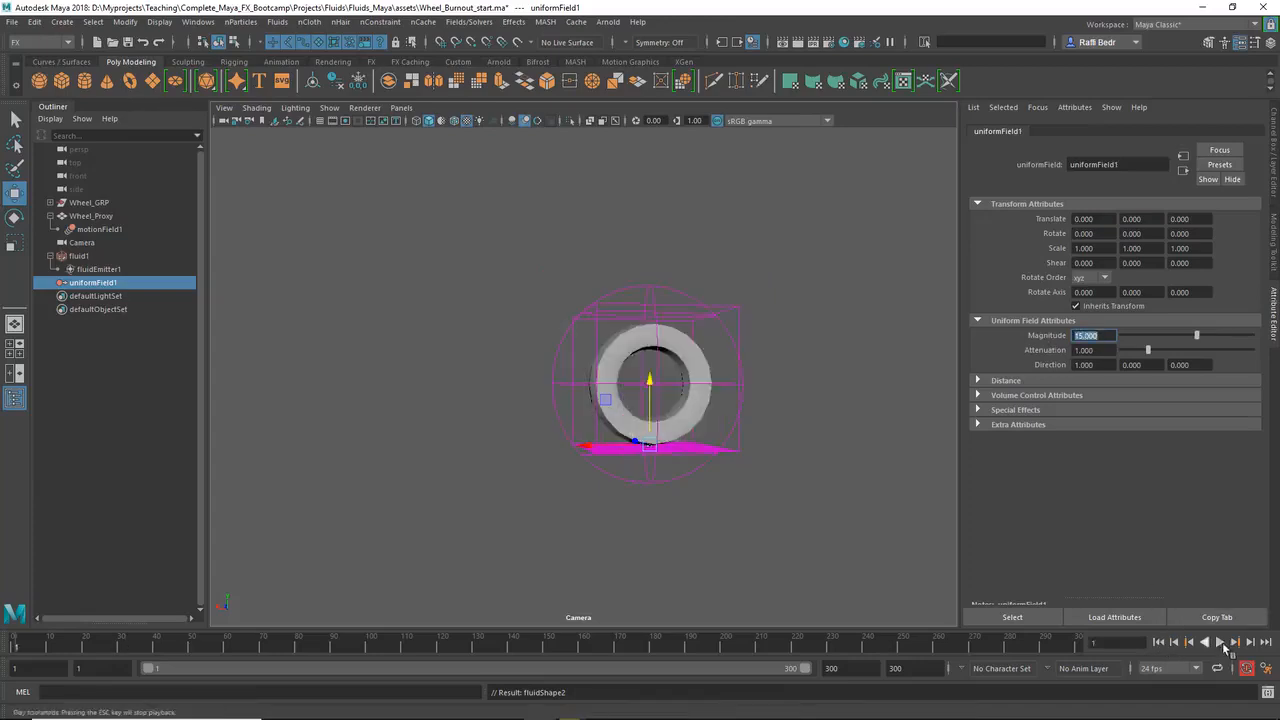
click(1220, 642)
click(1224, 647)
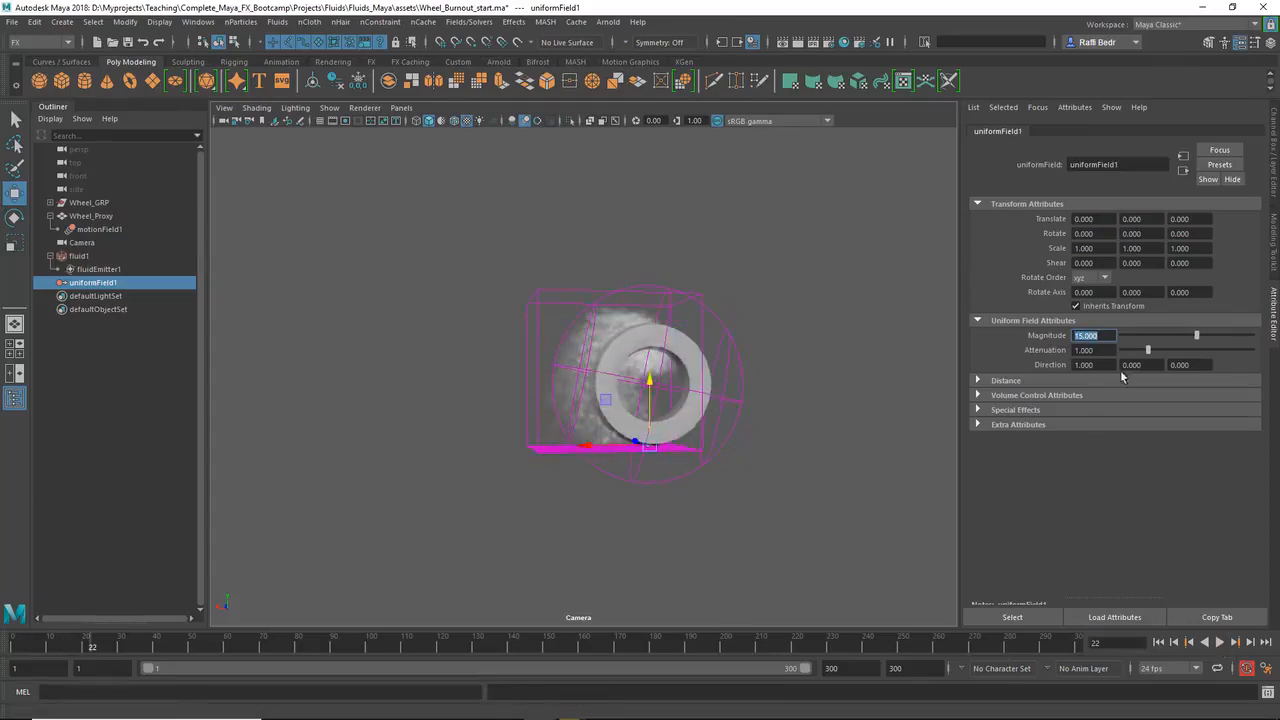
Run the simulation again from the start to examine how the uniform field pushes the smoke, and return to the first frame.
click(1085, 365)
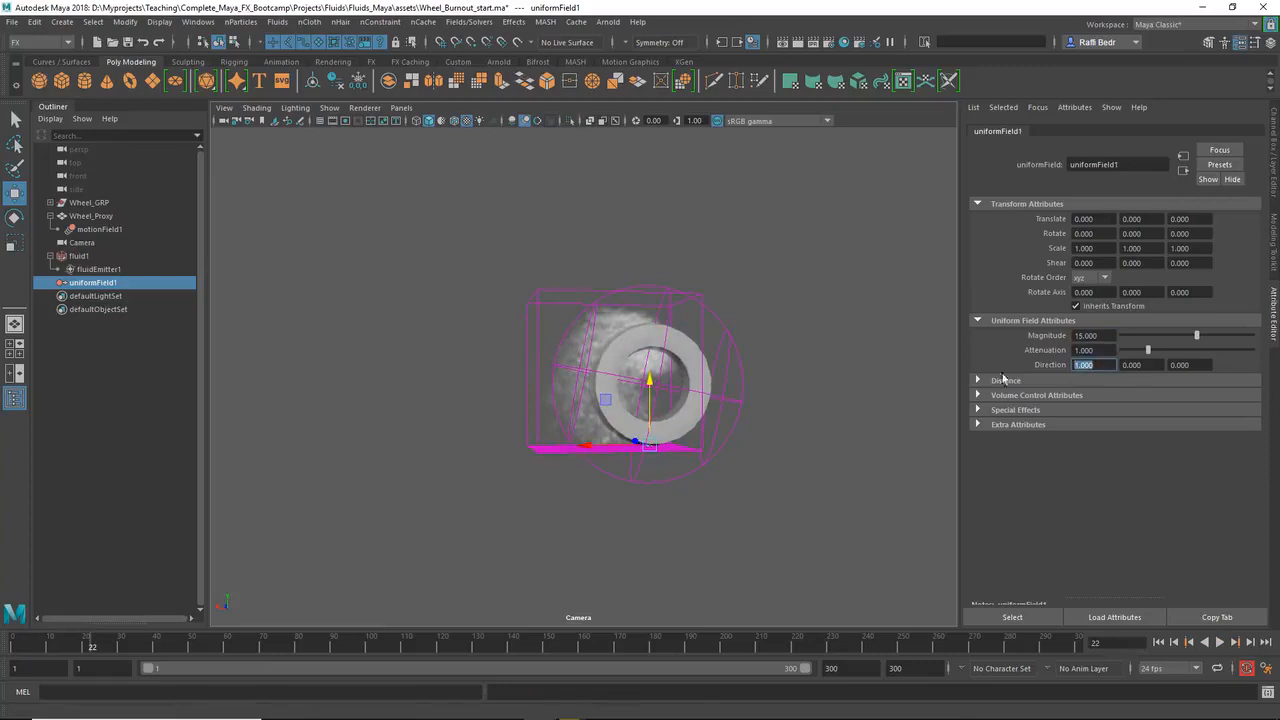
click(1162, 642)
click(1220, 643)
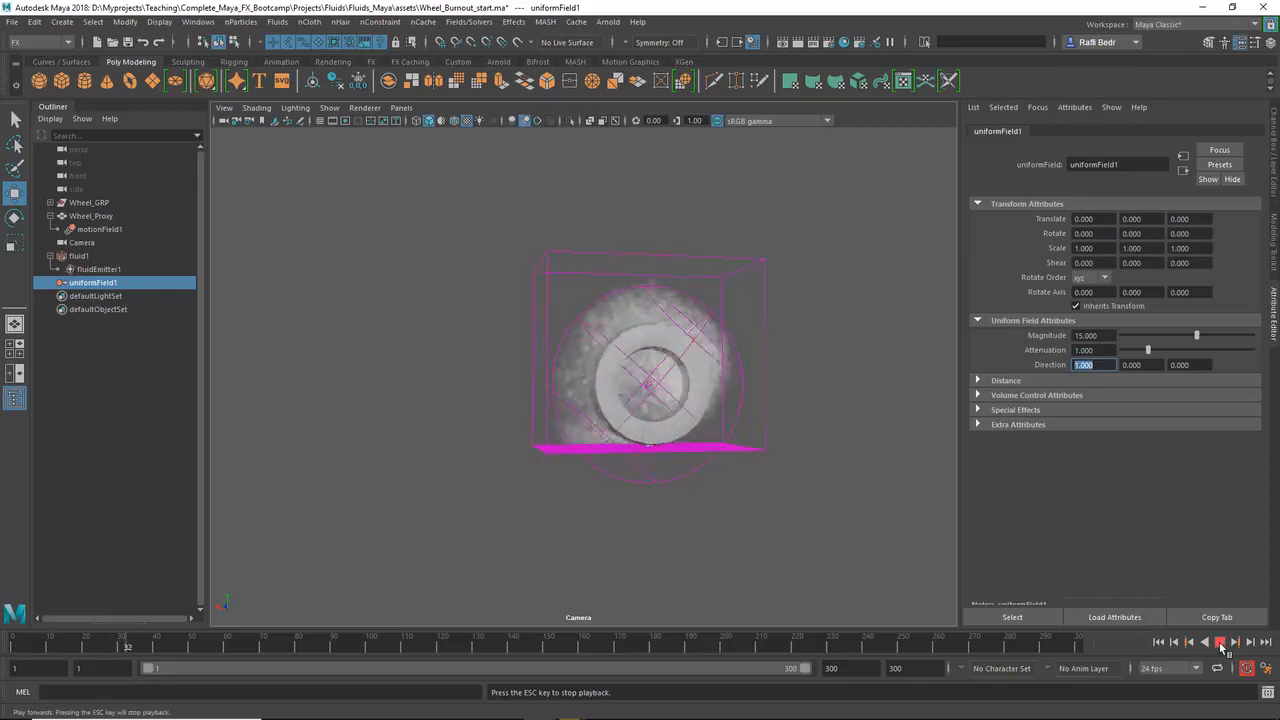
click(1220, 643)
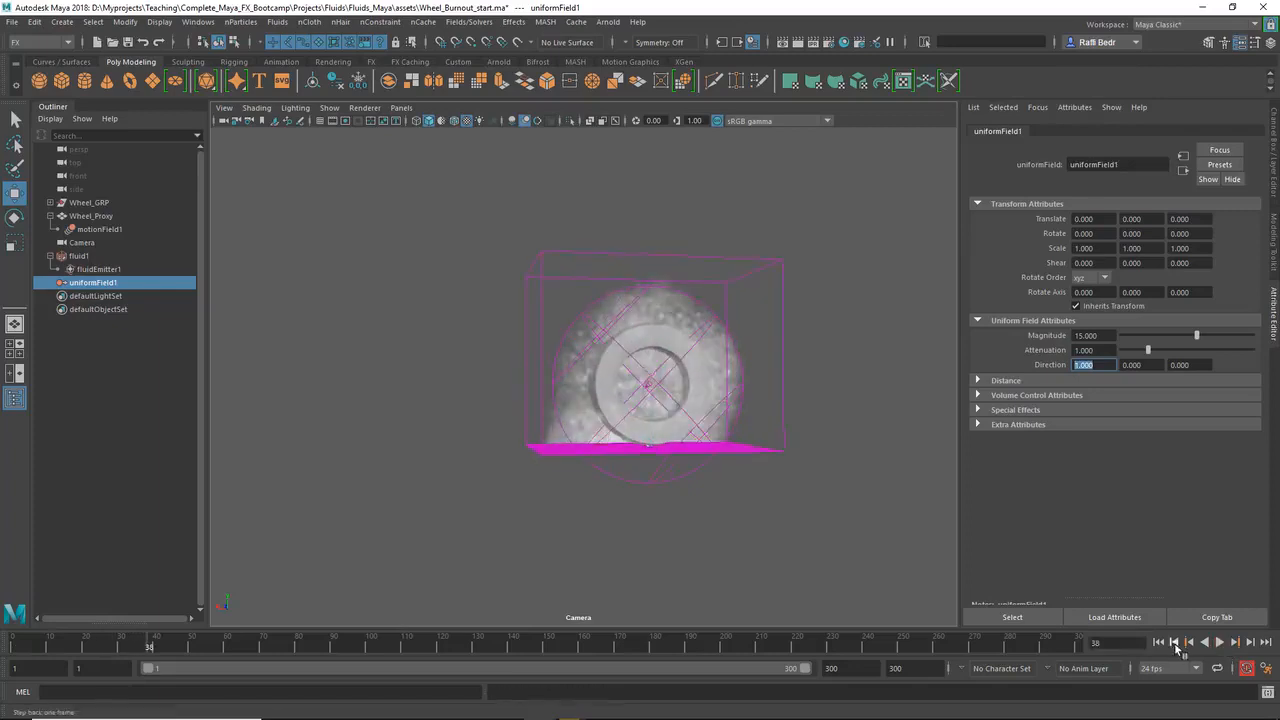
click(1162, 642)
Select the motion field around the tyre proxy and set its Magnitude to 50 and Attenuation to 0.5.
click(662, 494)
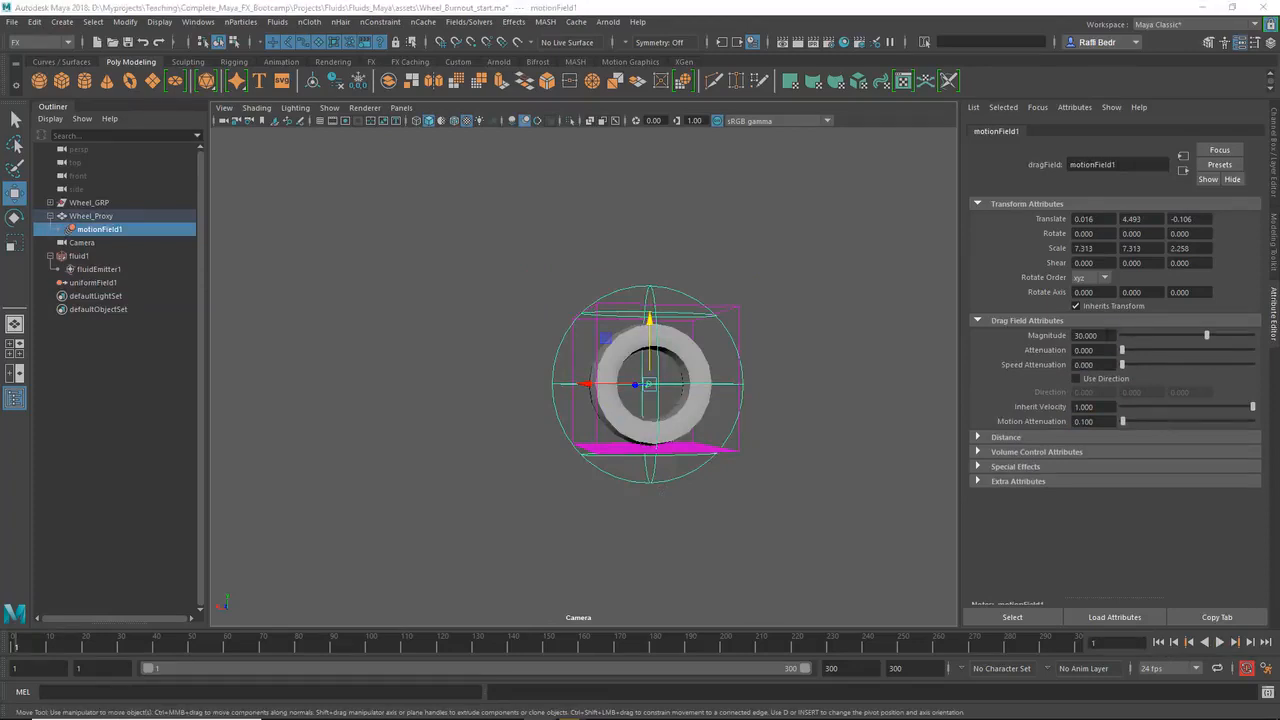
click(1088, 335)
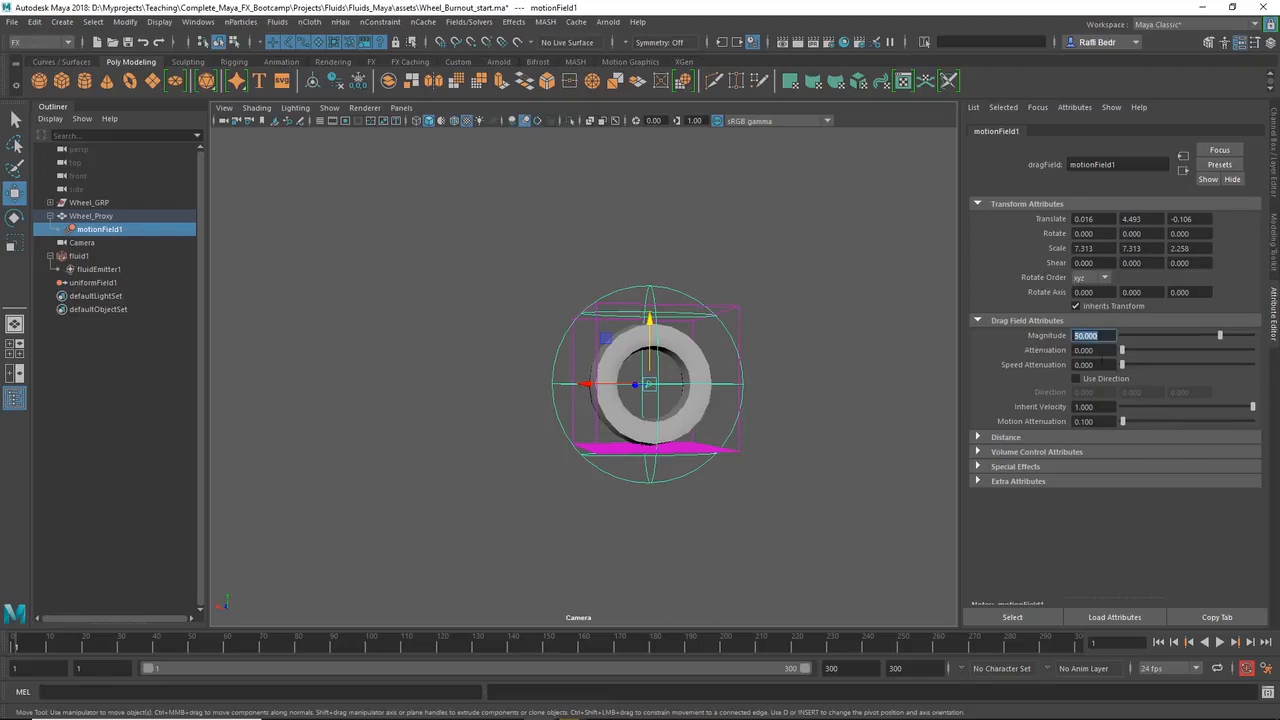
key(Tab)
text(0.5)
key(Return)
Change the motion field's Volume Shape to Cylinder.
click(1023, 453)
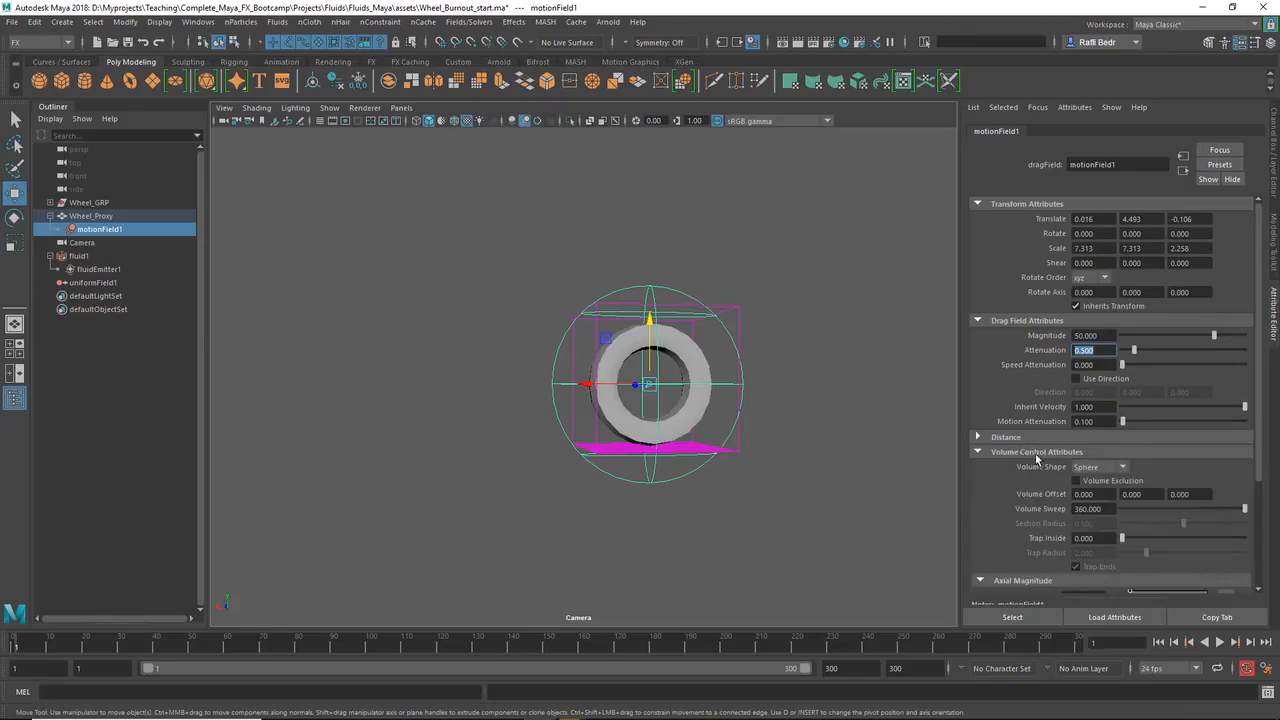
scroll(1037, 460, down, 2)
click(1089, 388)
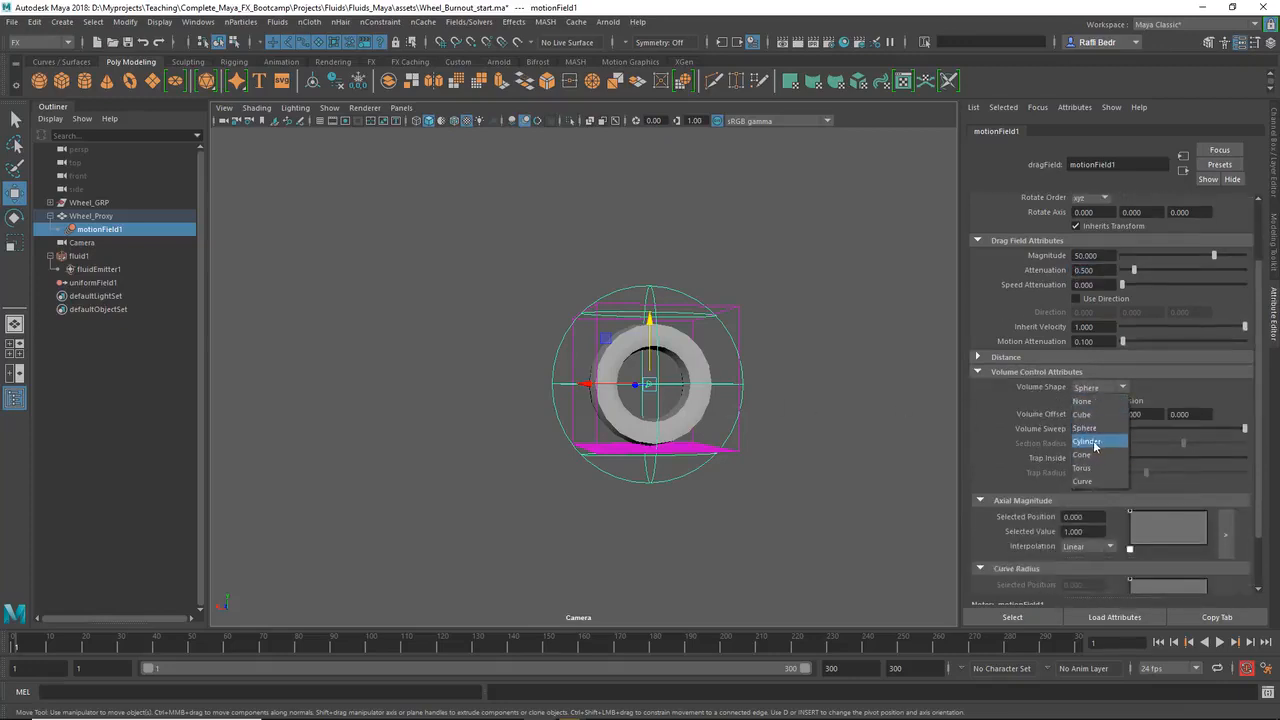
click(1095, 442)
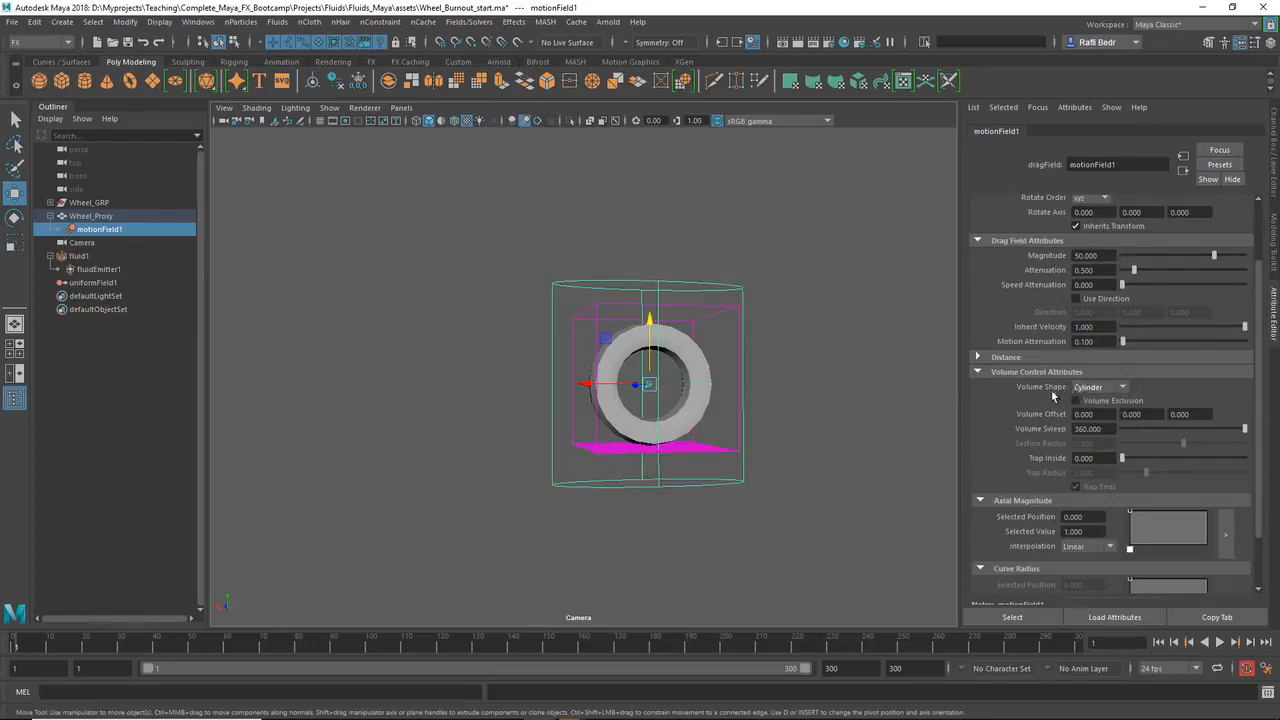
Rotate the motion field 90 degrees about the X axis.
scroll(1045, 396, up, 2)
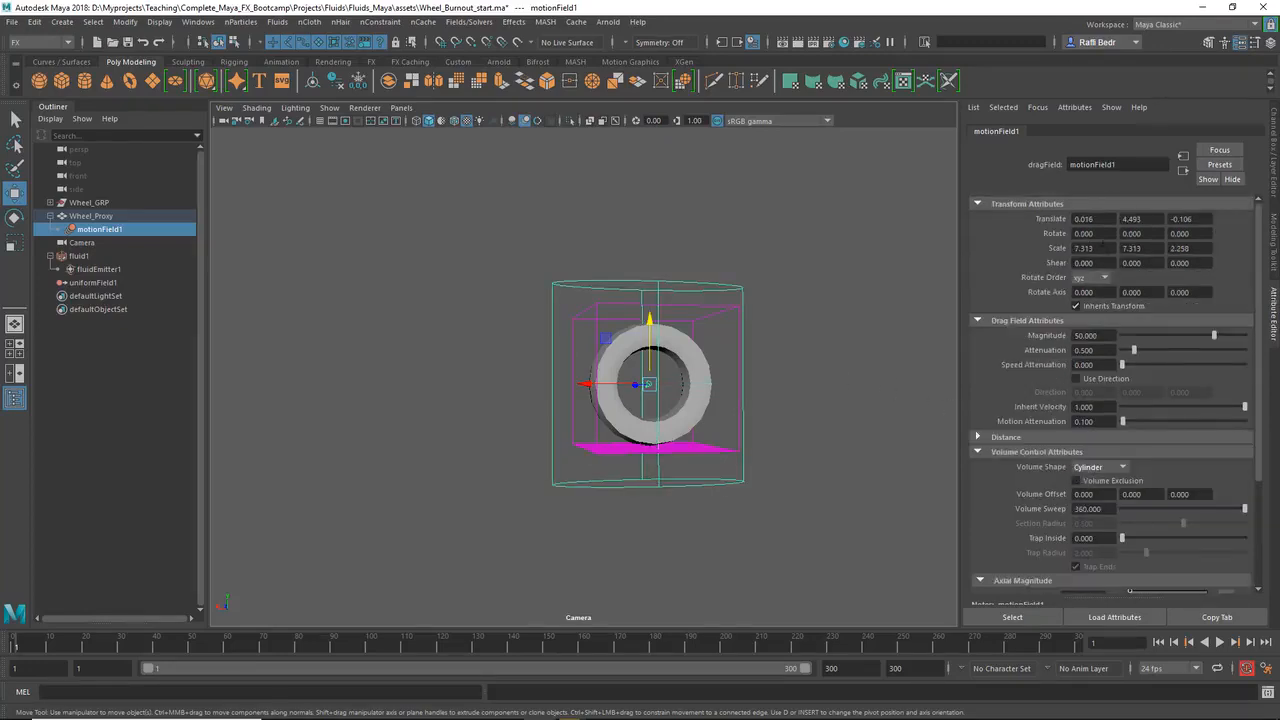
drag(1102, 235, 1006, 235)
text(90)
key(Return)
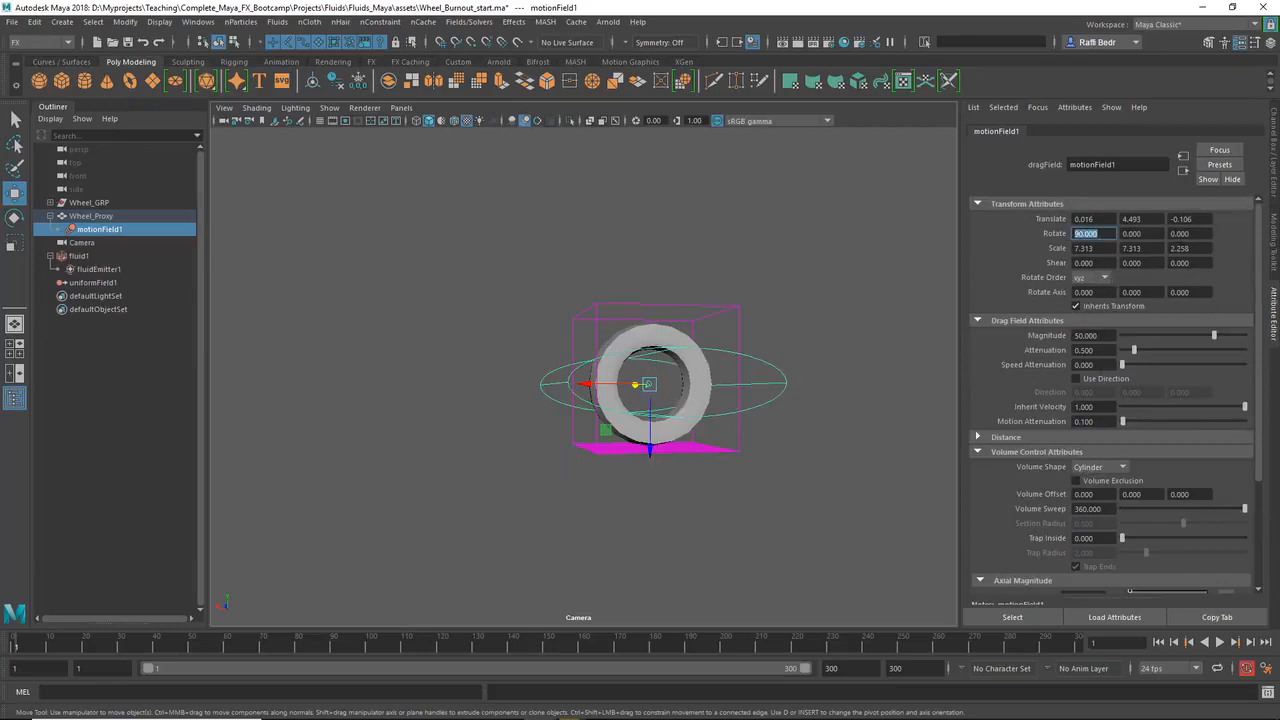
Set the motion field's Z scale to 7.313.
click(1172, 248)
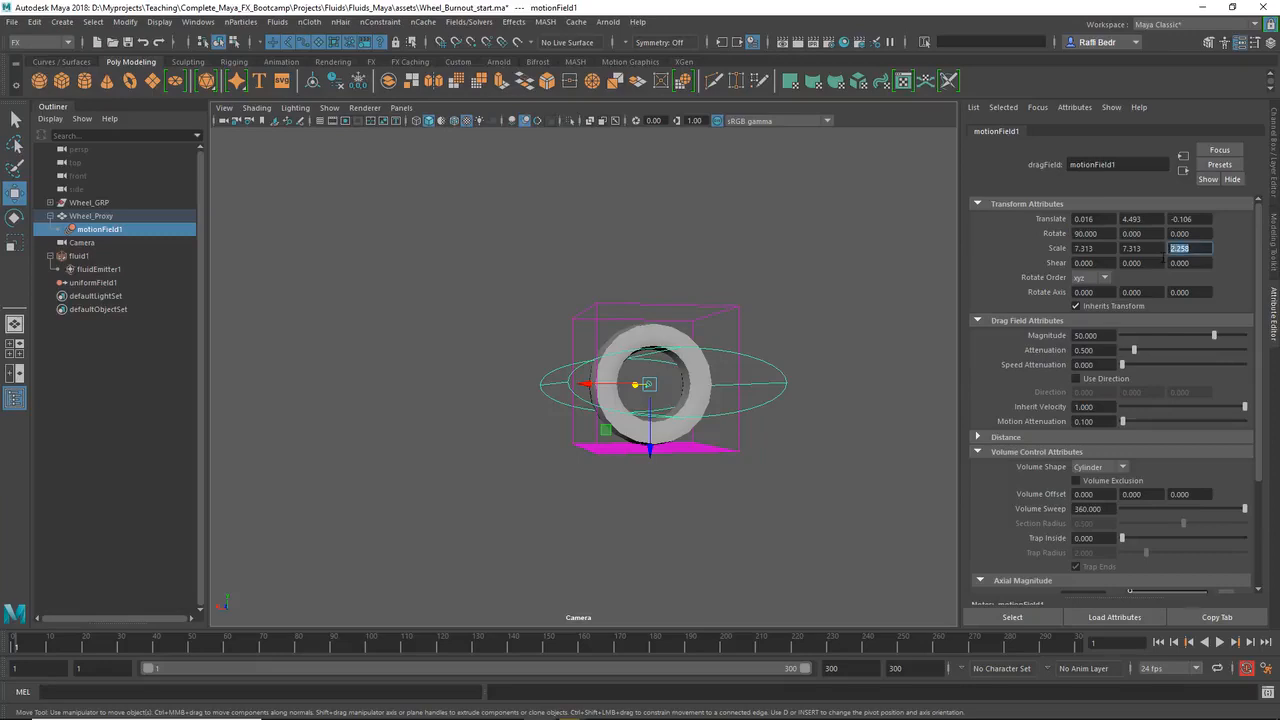
text(7.313)
key(Return)
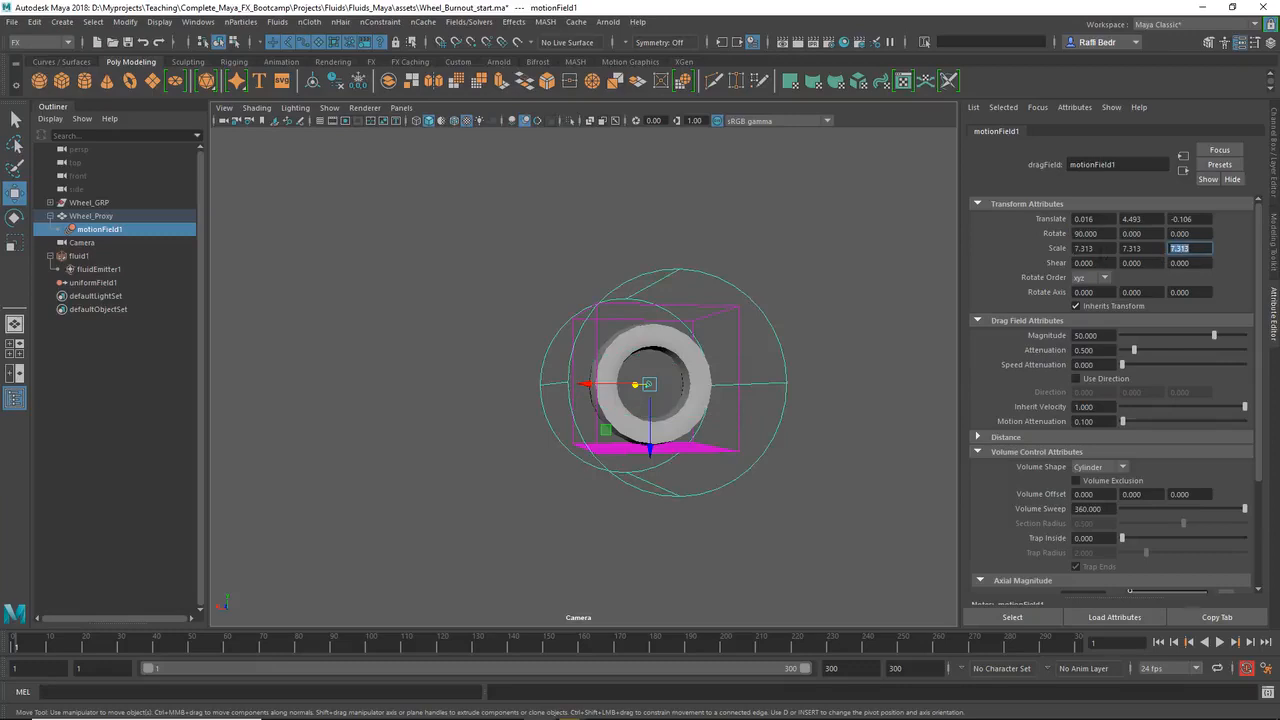
Set the motion field's scale to 4 on all three axes and play the simulation to check the smoke.
click(1106, 249)
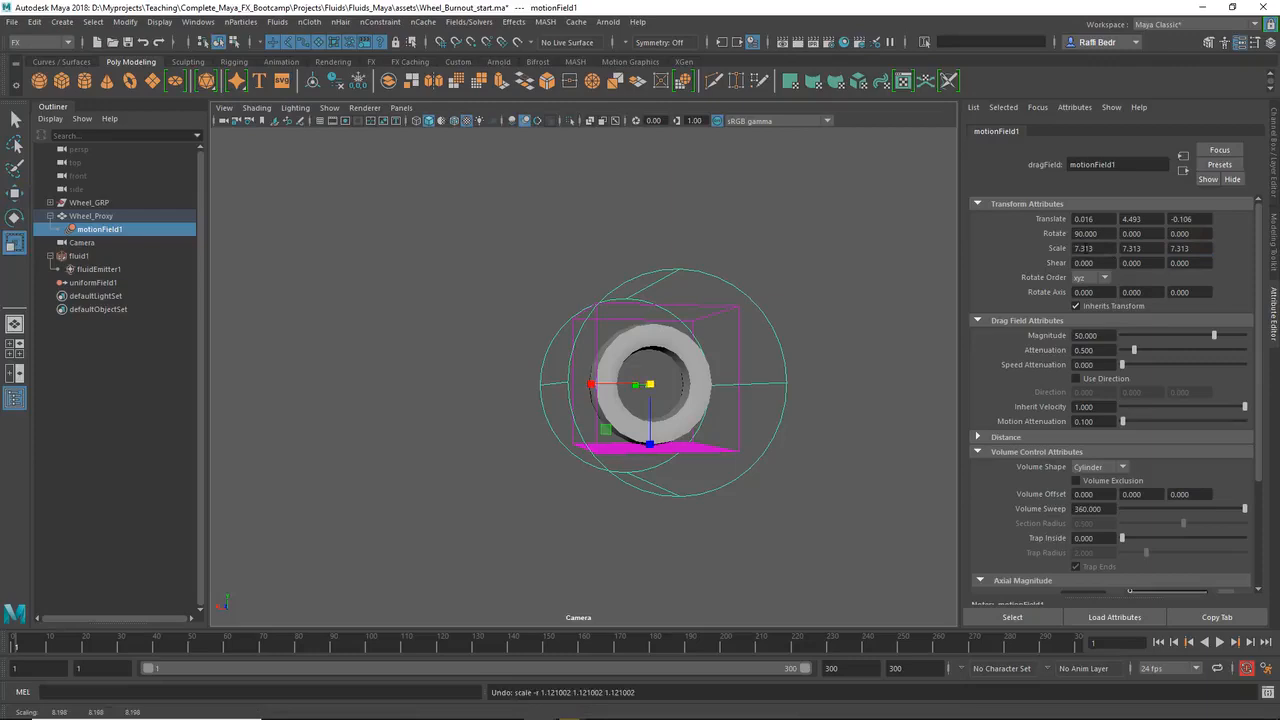
drag(1104, 249, 983, 254)
text(4)
key(Tab)
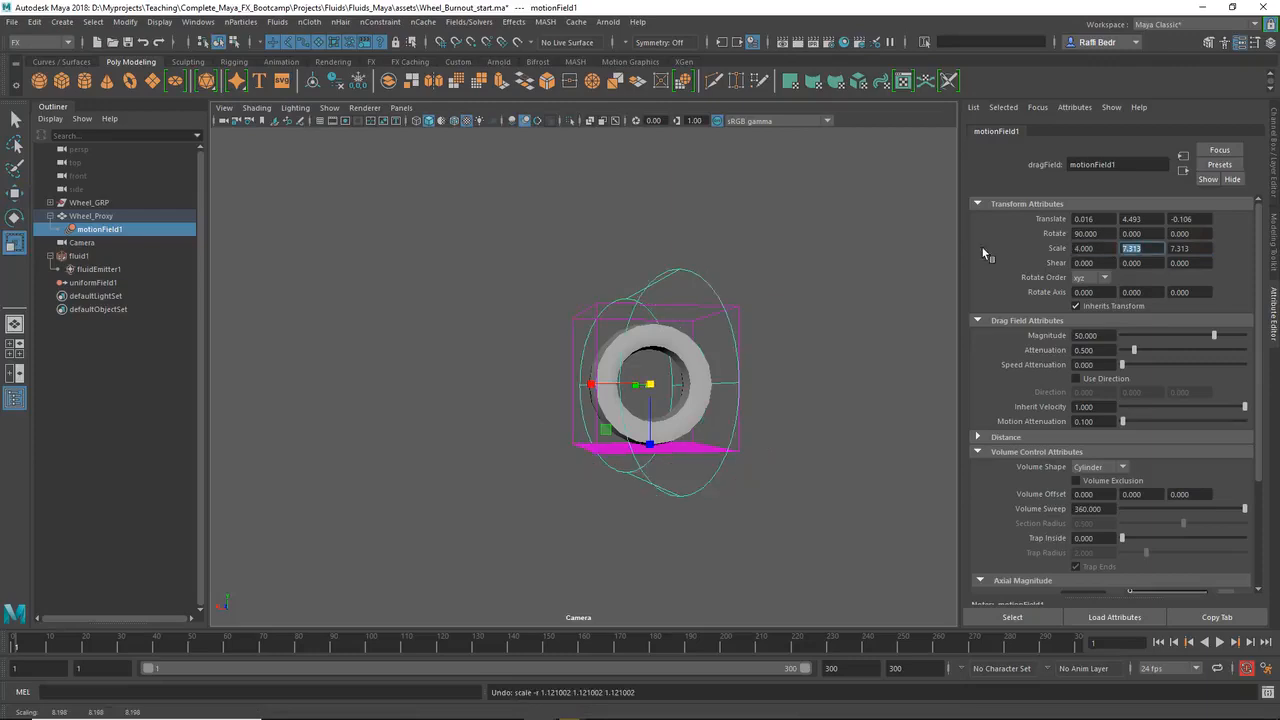
text(4)
key(Tab)
text(4)
key(Return)
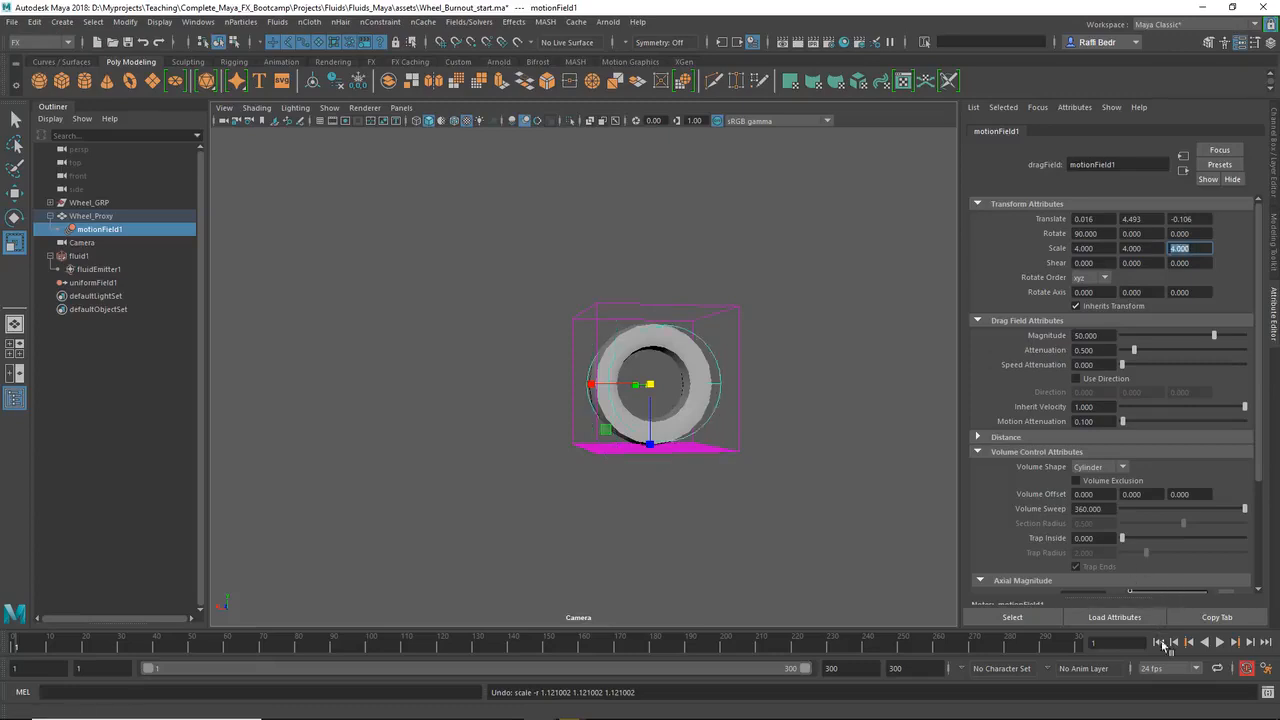
click(1220, 643)
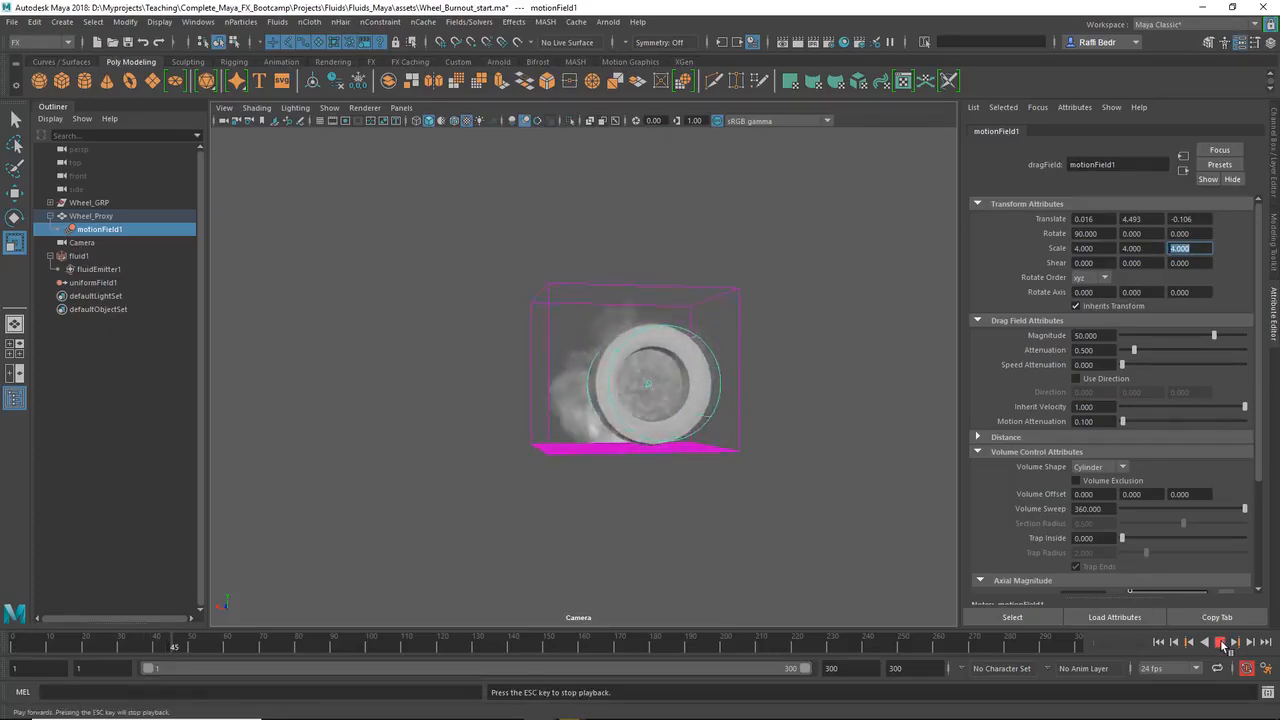
key(Escape)
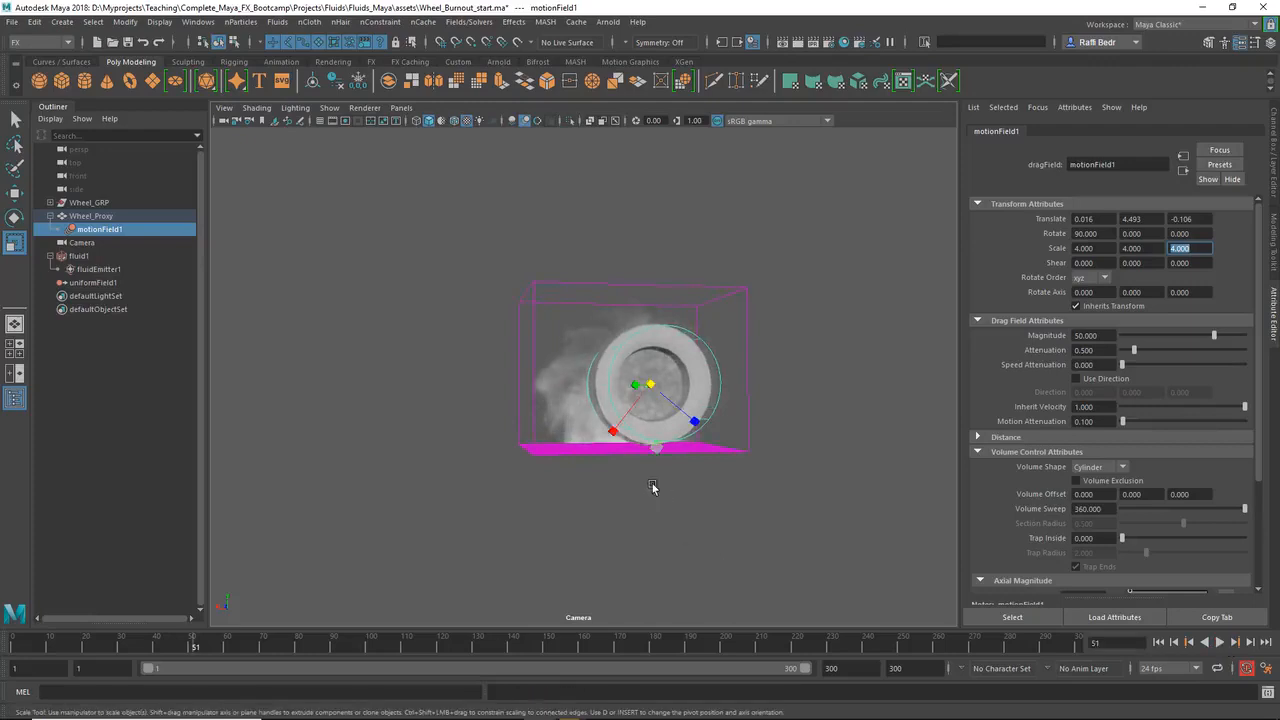
Set the fluid container's Substeps to 2 and replay the simulation from the first frame to check the smoke.
click(1219, 643)
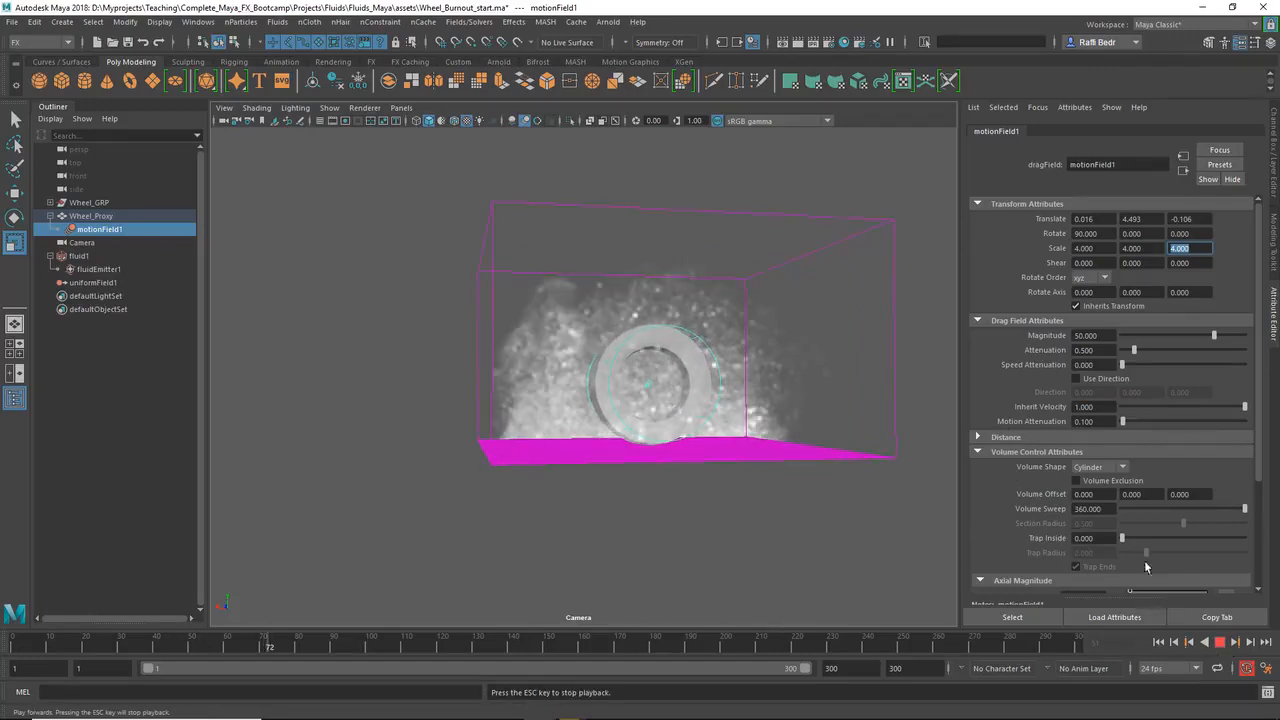
click(1158, 642)
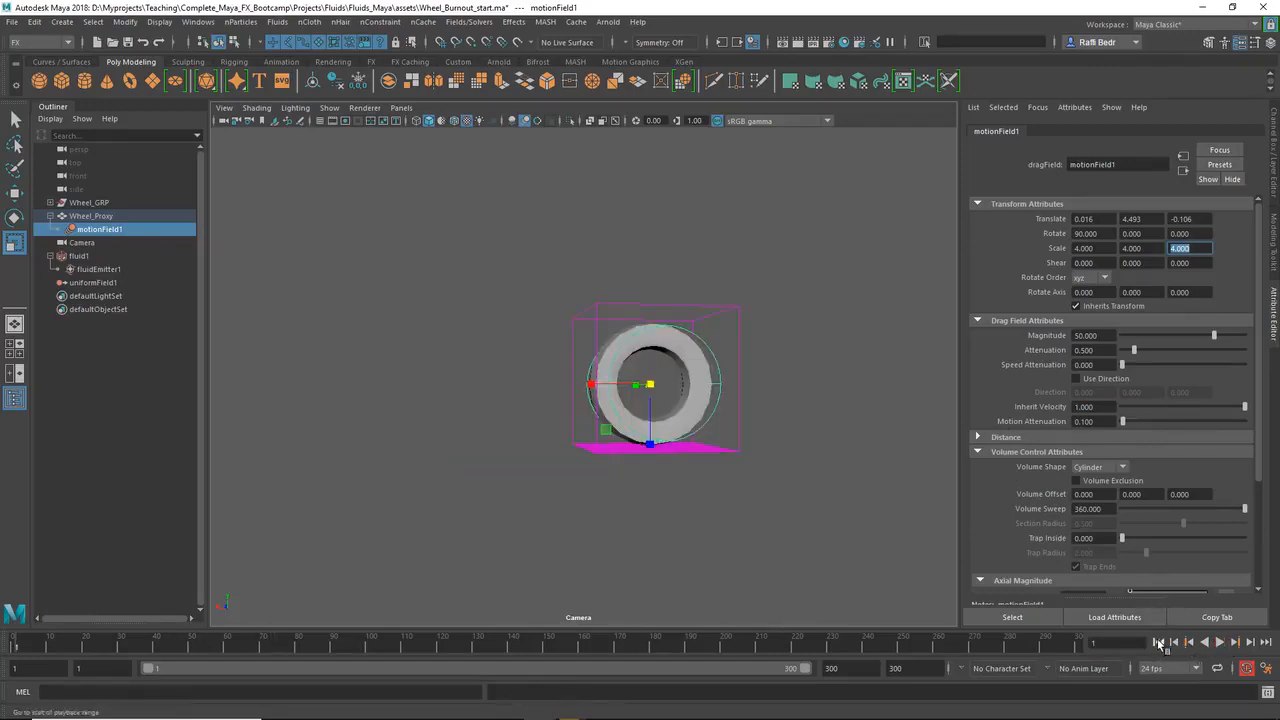
click(82, 256)
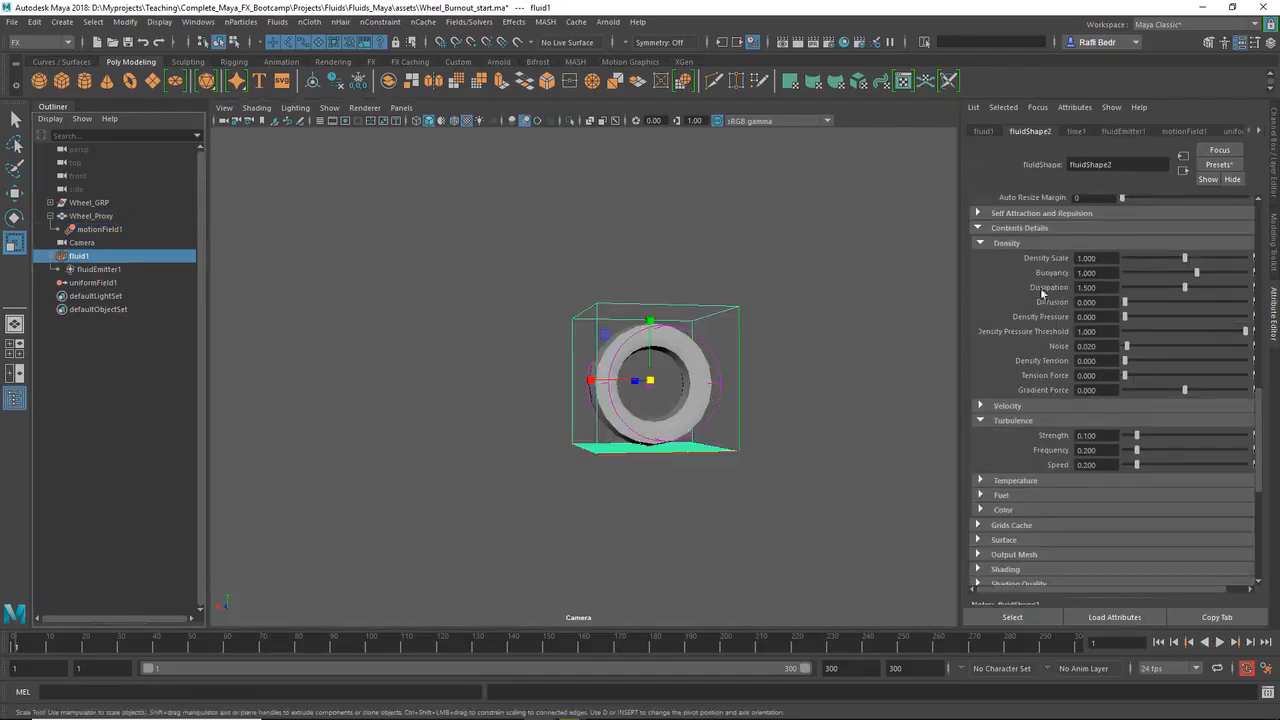
scroll(1041, 291, up, 10)
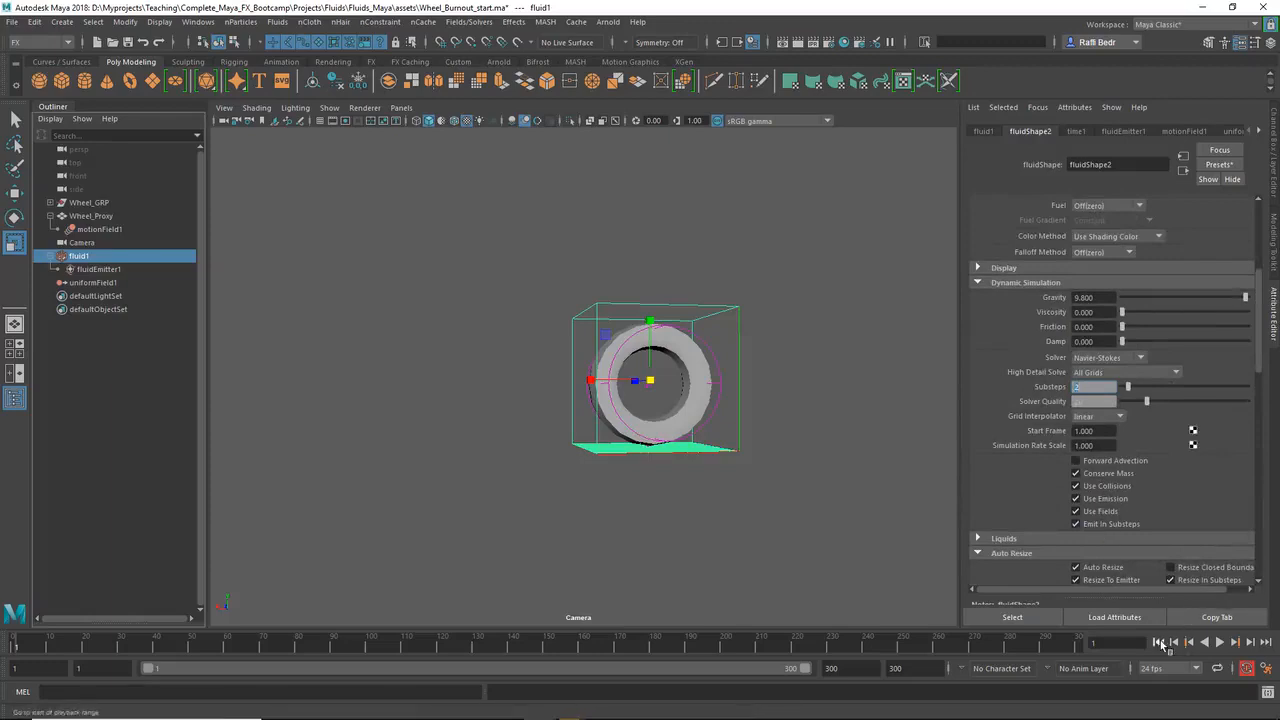
click(1220, 643)
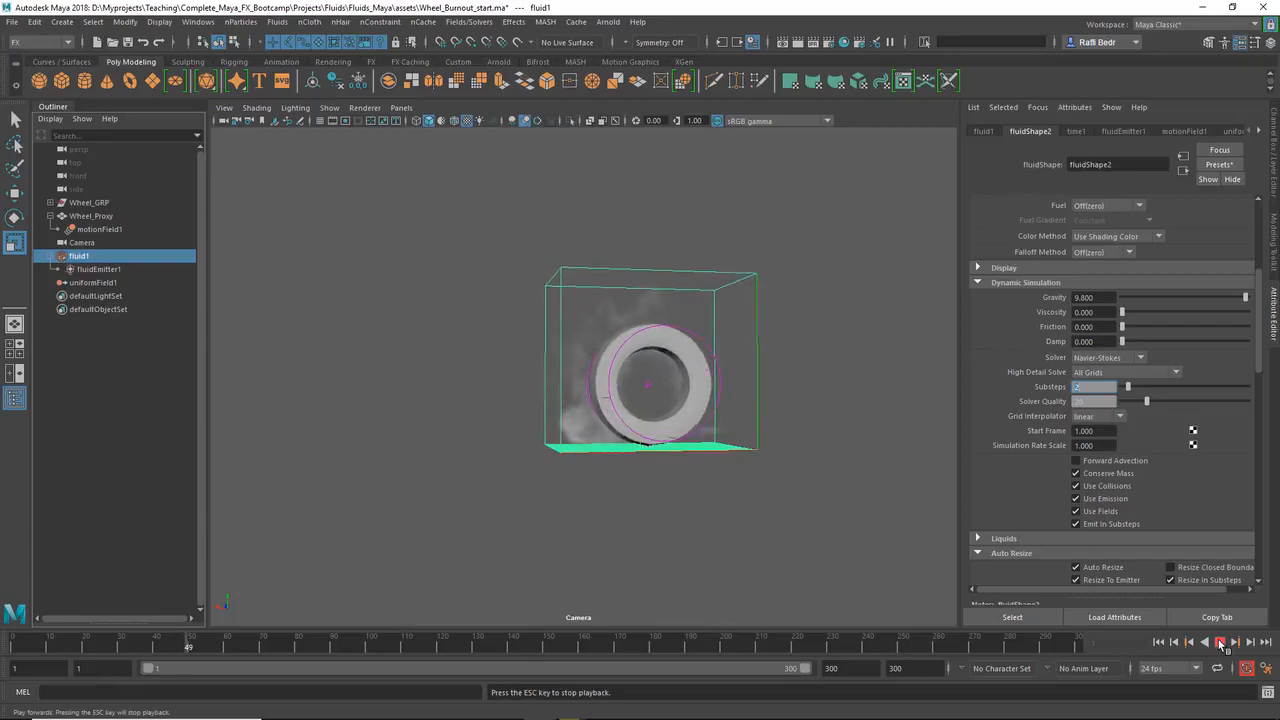
click(1221, 645)
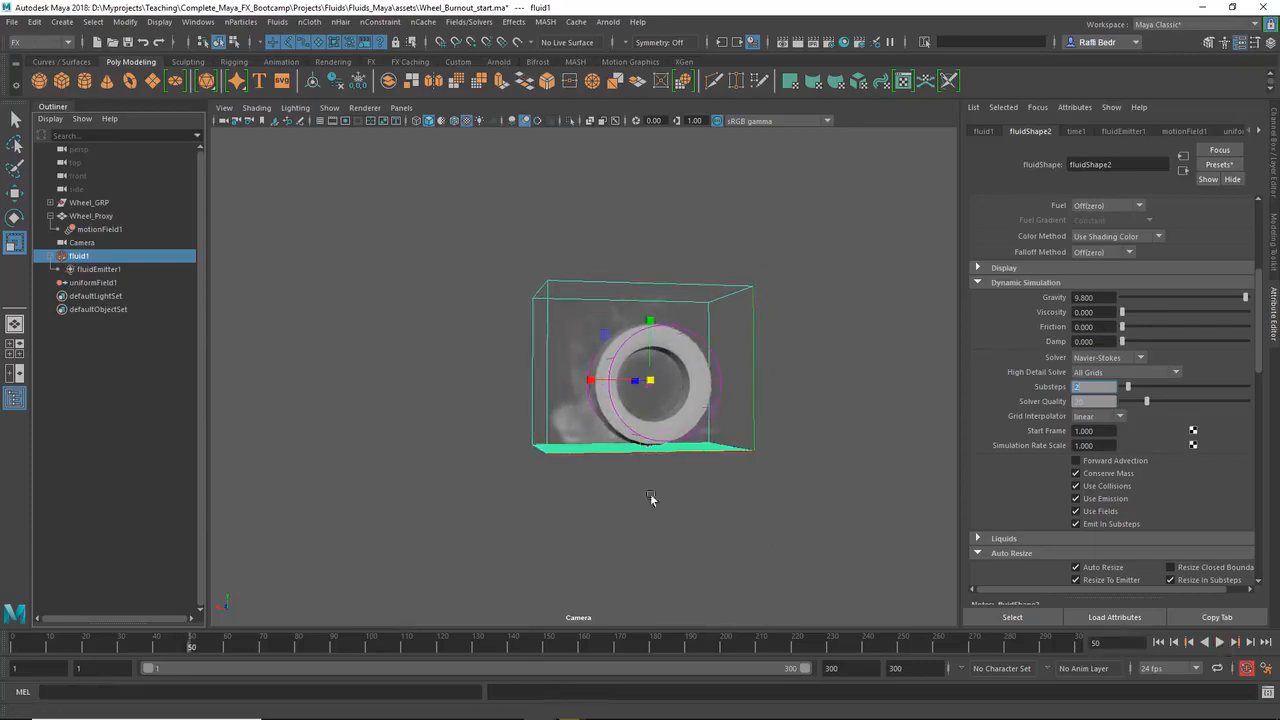
Set the fluid emitter's Fluid Dropoff to 0 and replay the simulation from the first frame.
click(96, 270)
scroll(1009, 322, down, 5)
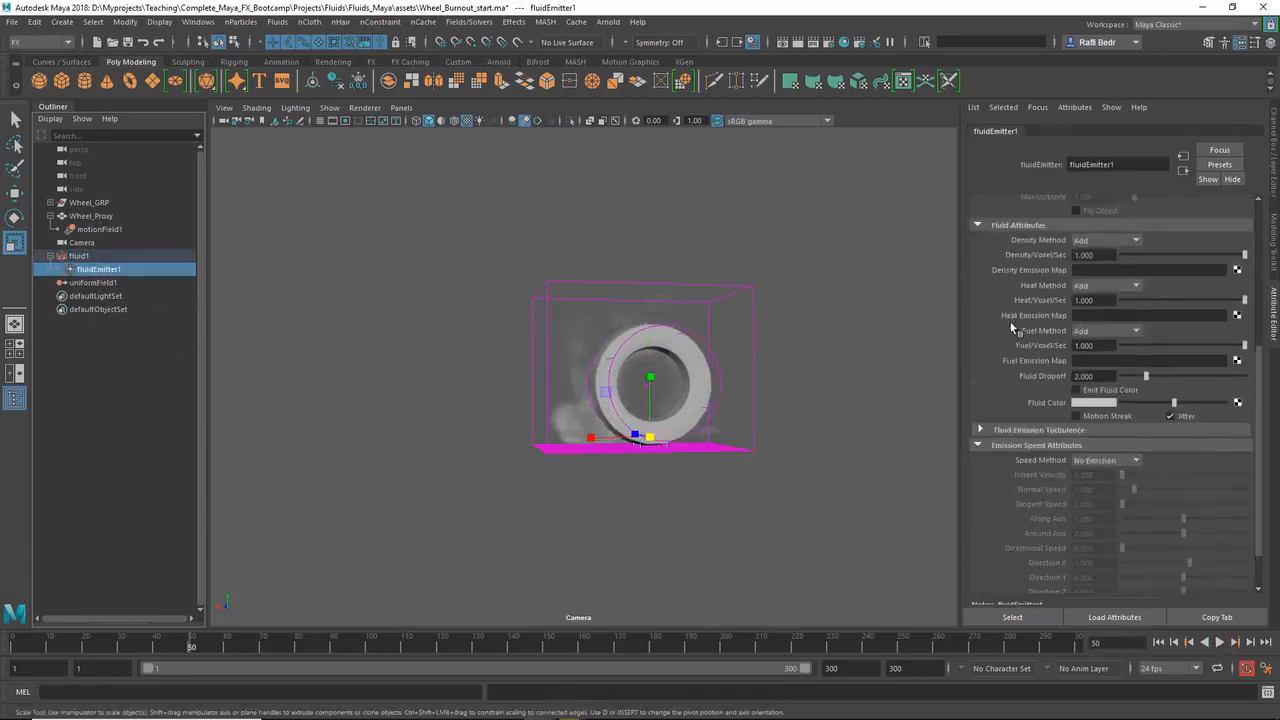
scroll(1040, 330, up, 1)
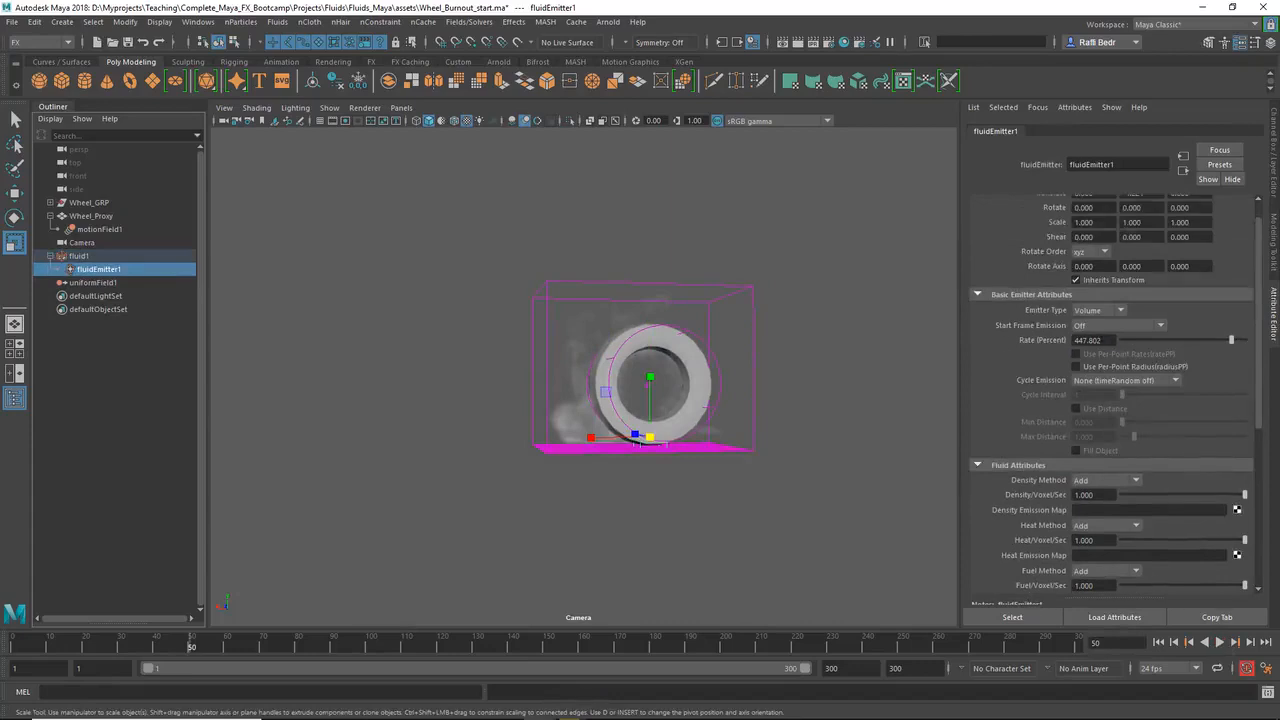
drag(1104, 341, 1028, 355)
scroll(1022, 390, down, 3)
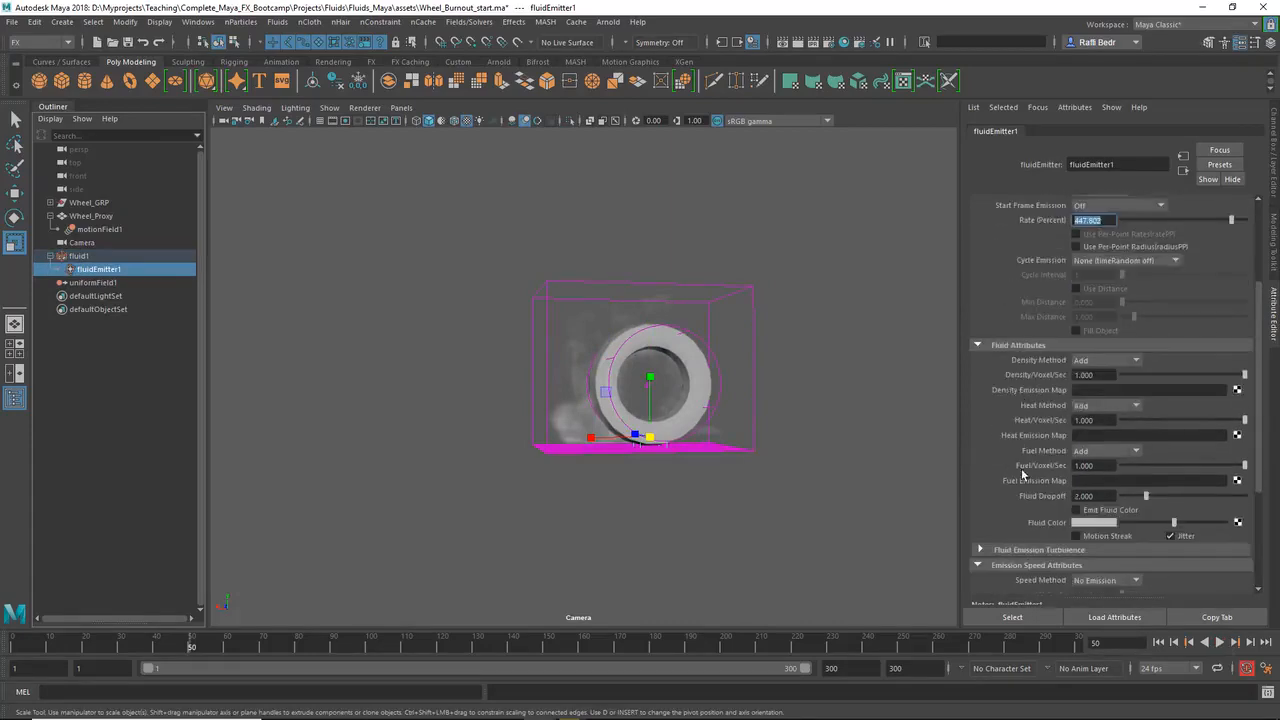
scroll(1022, 476, down, 2)
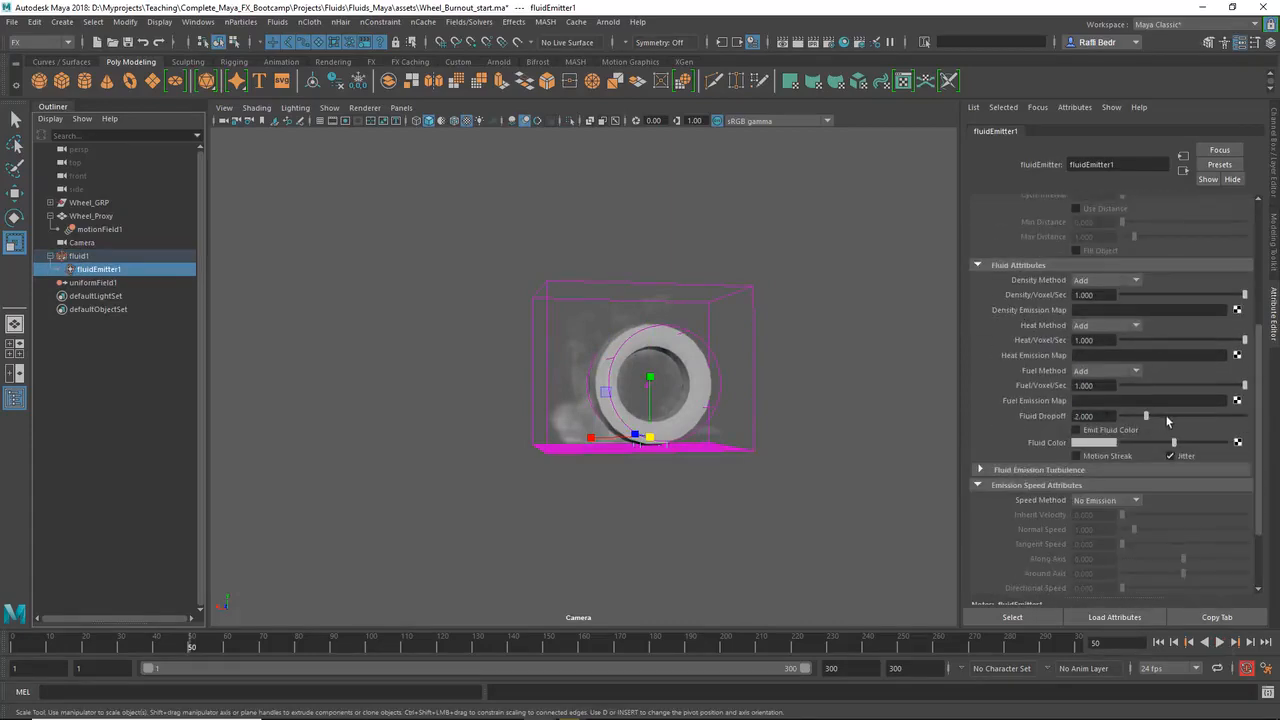
click(1158, 642)
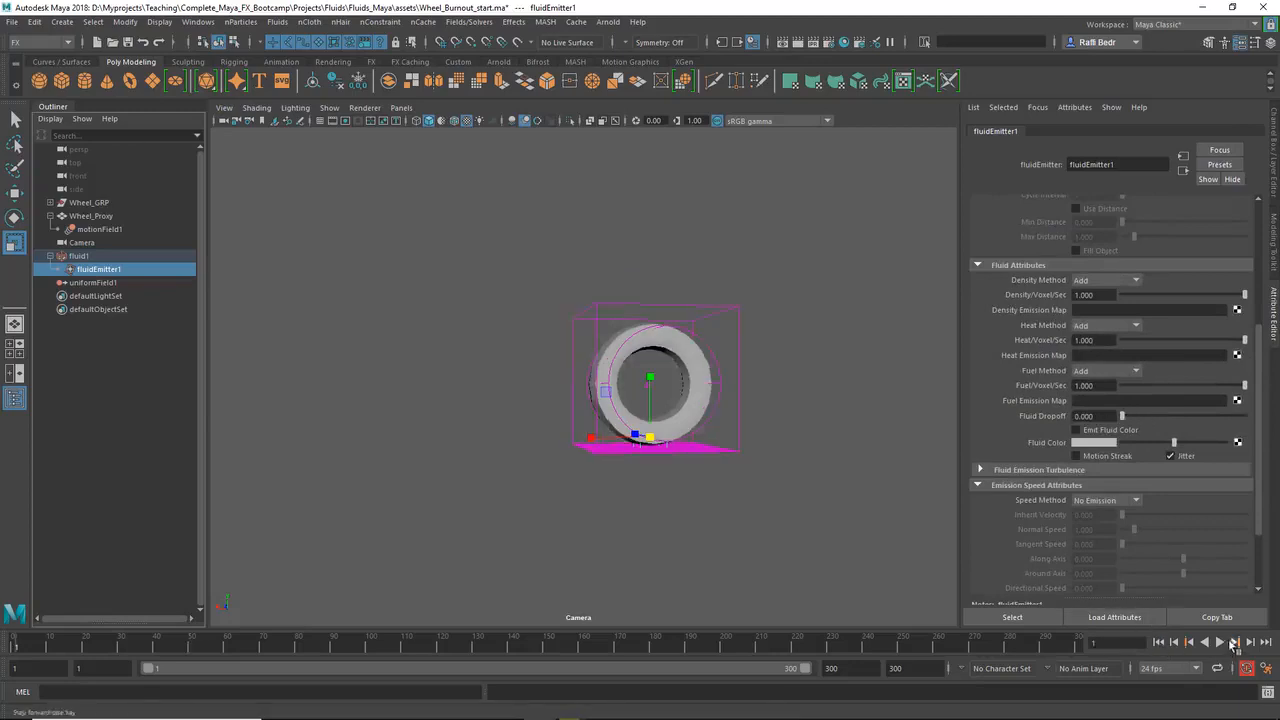
click(1220, 642)
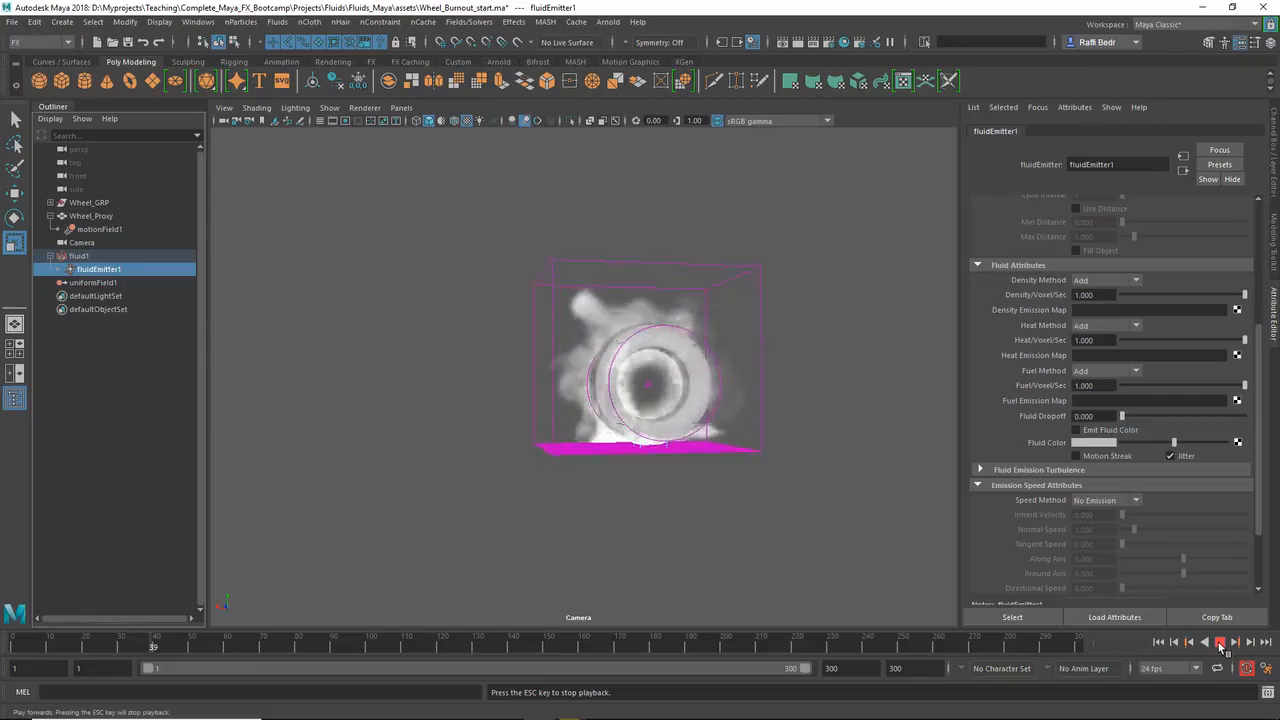
click(1221, 644)
click(1219, 643)
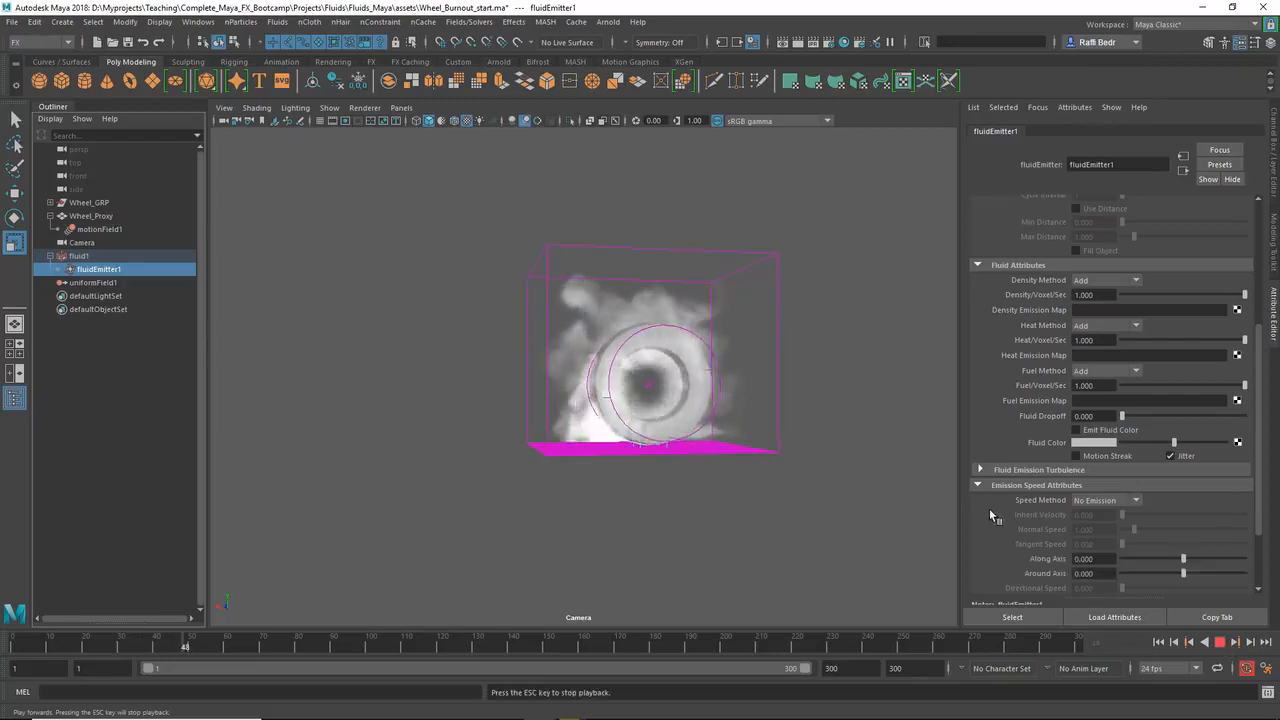
key(Escape)
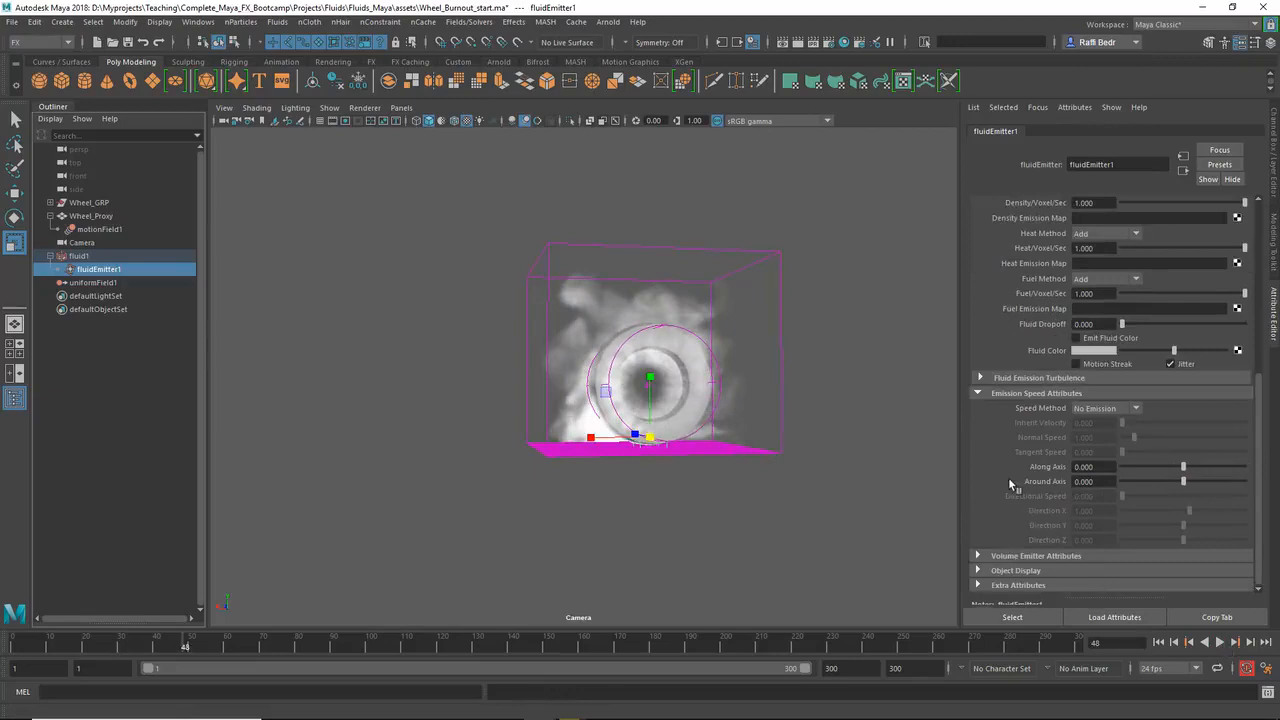
Expand the emitter's Fluid Emission Turbulence settings and set its emission Speed Method to Add.
click(1012, 380)
click(1097, 409)
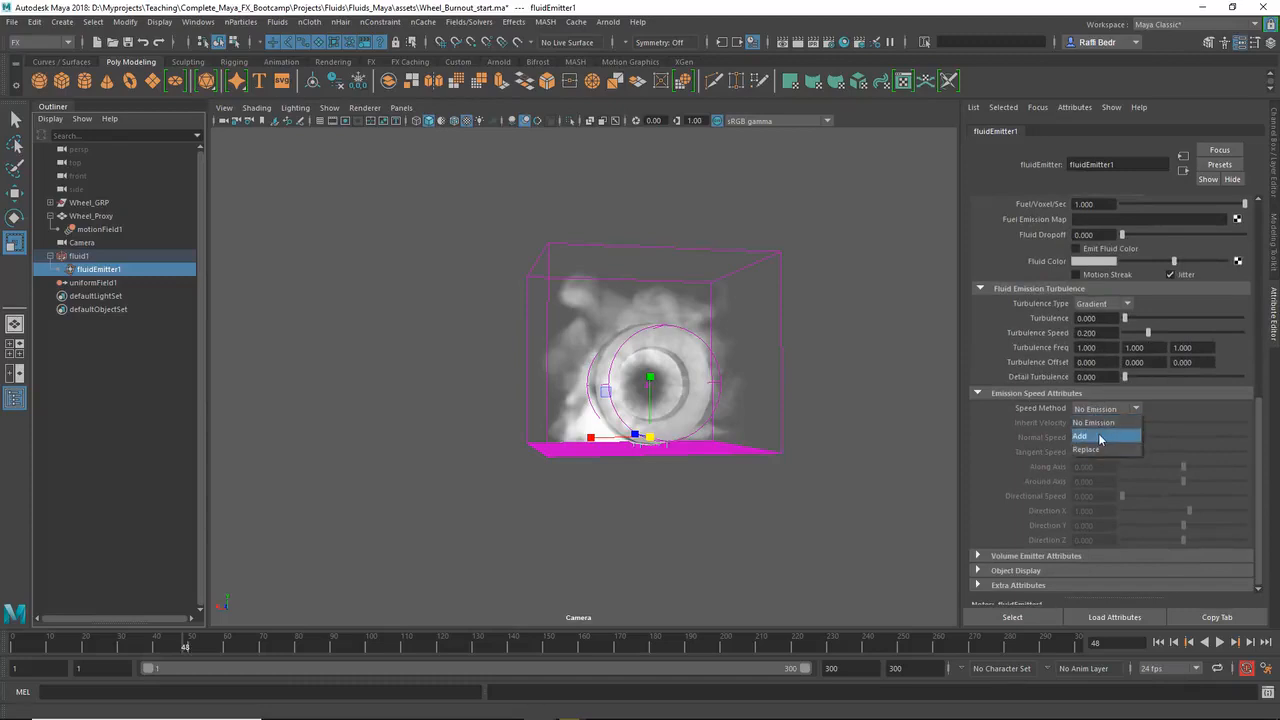
click(1100, 437)
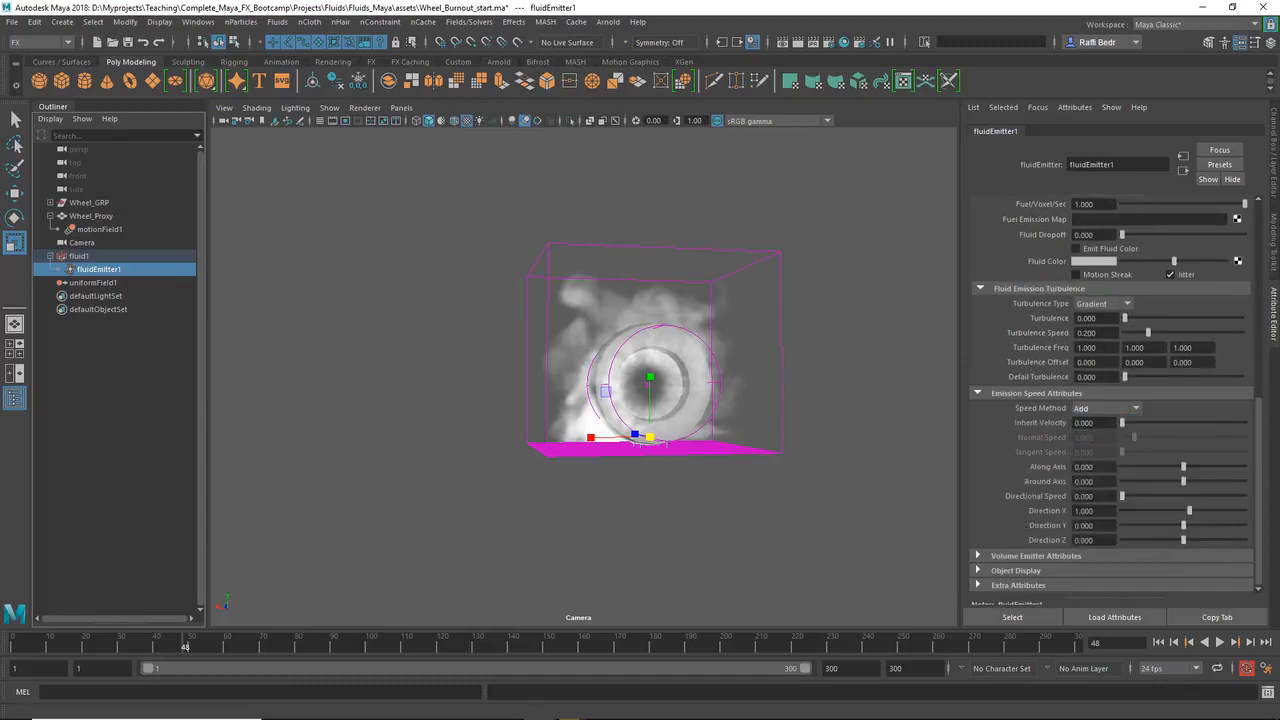
Set the emitter's Directional Speed to 10 and replay the simulation from the first frame.
drag(1098, 497, 1034, 501)
key(Return)
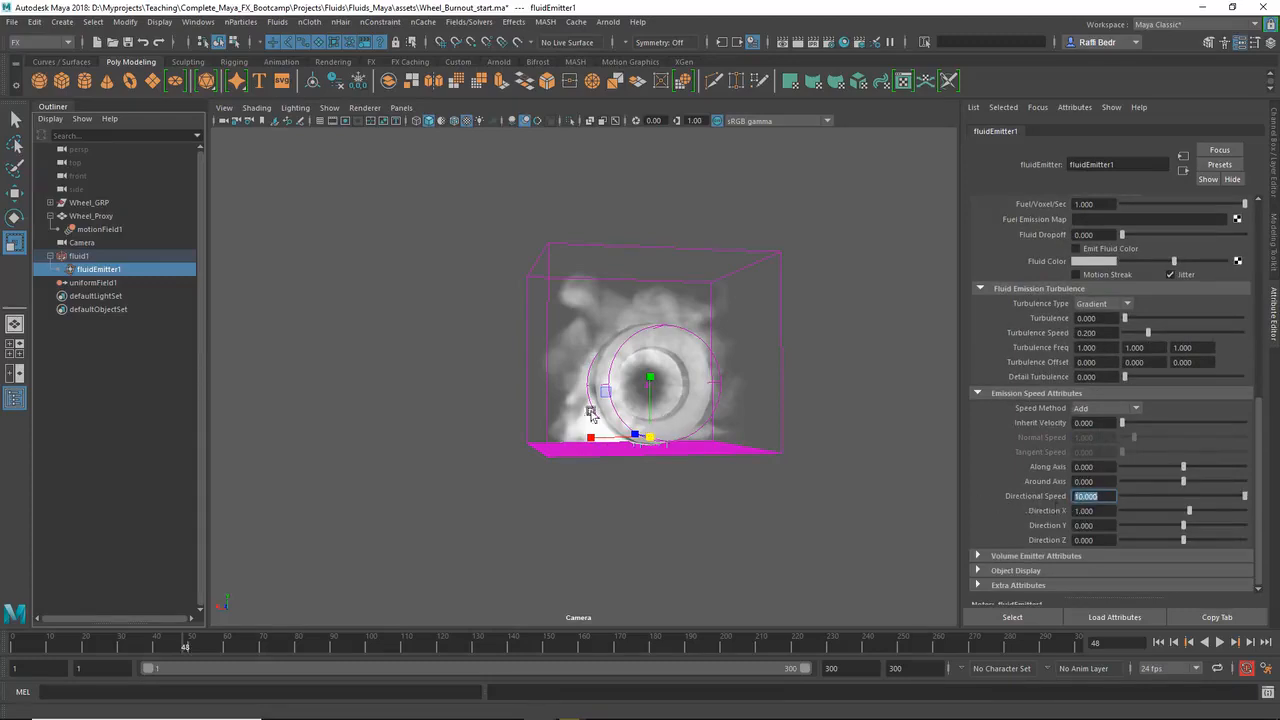
key(Tab)
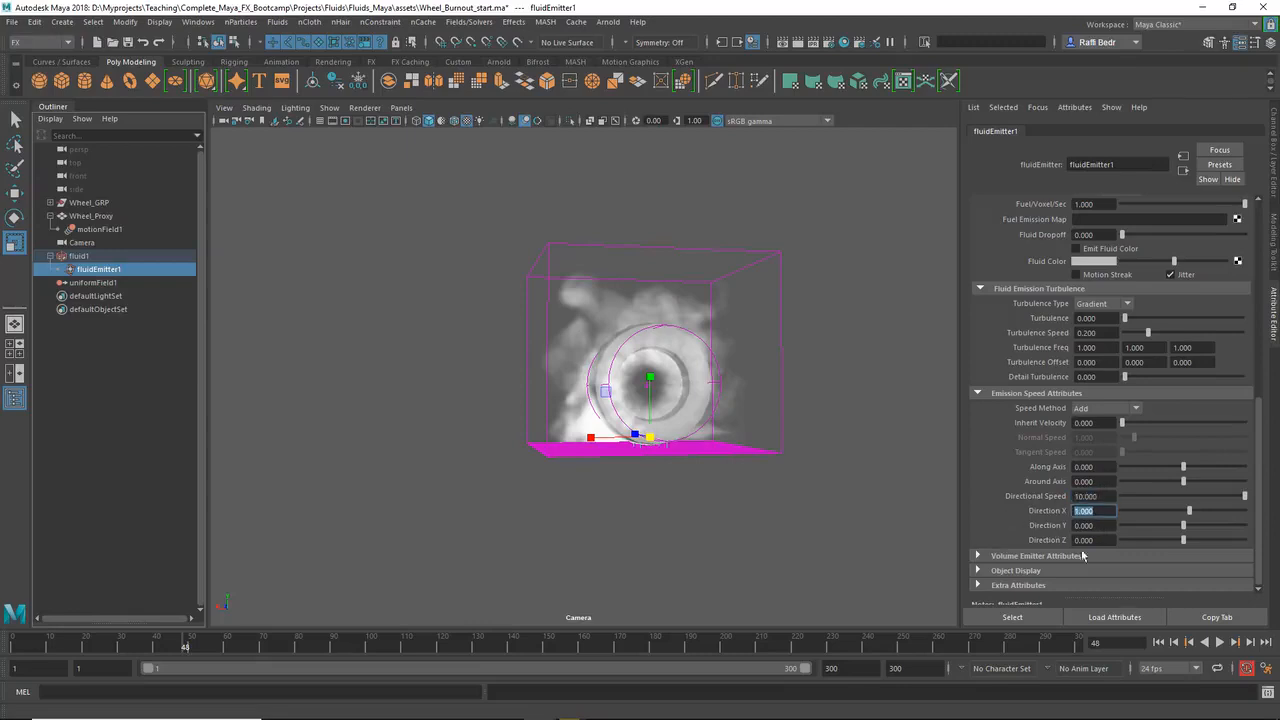
click(1159, 643)
click(1220, 643)
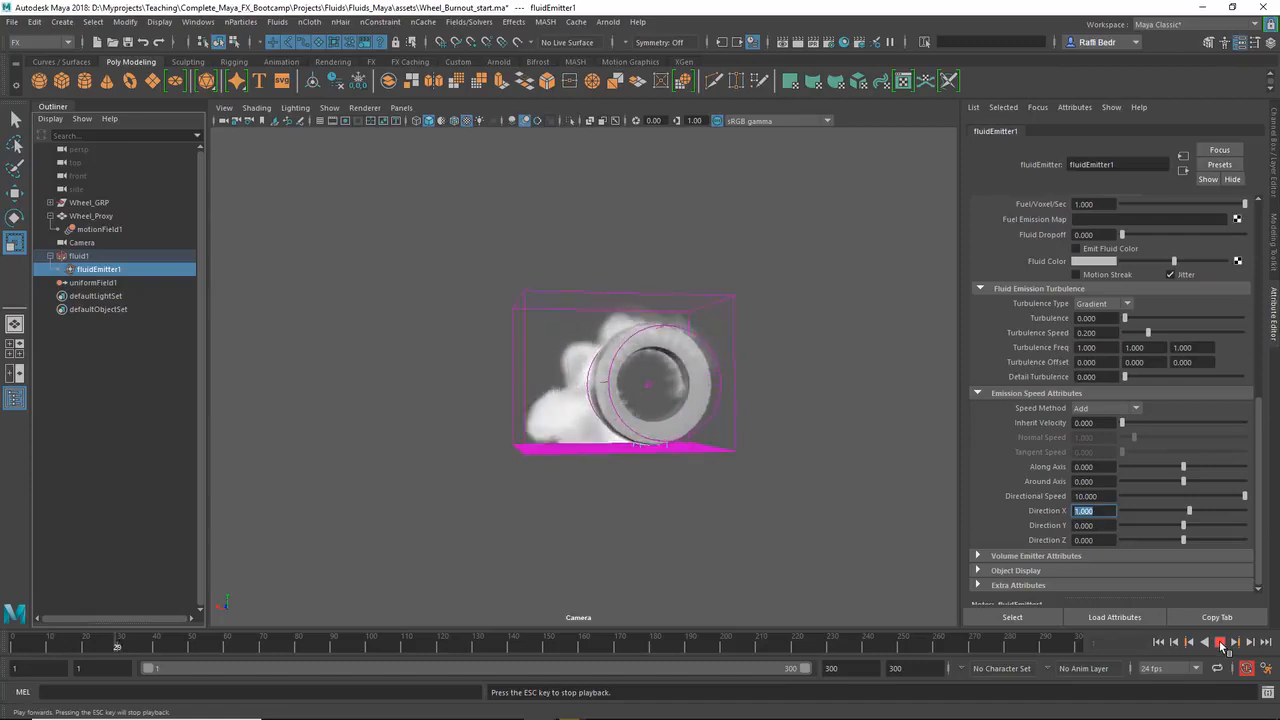
click(1220, 643)
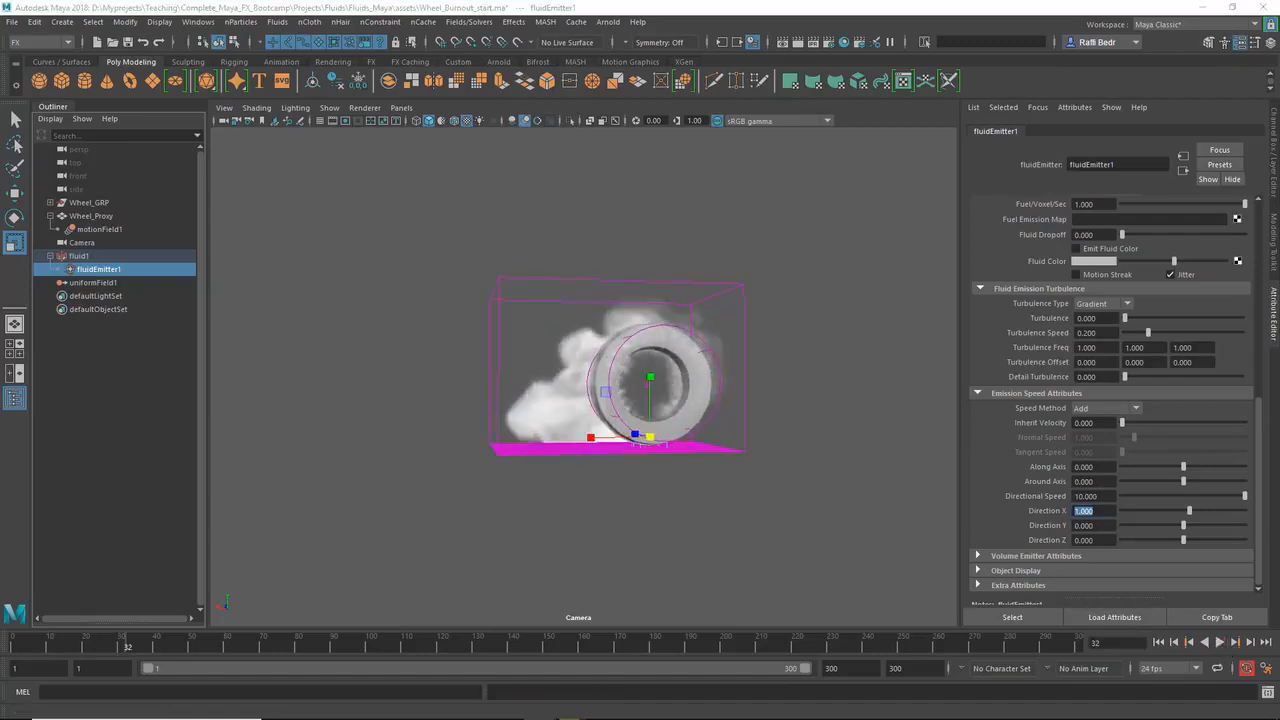
Set the emitter's Directional Speed to 200 and replay the simulation from the first frame.
click(1078, 496)
text(2)
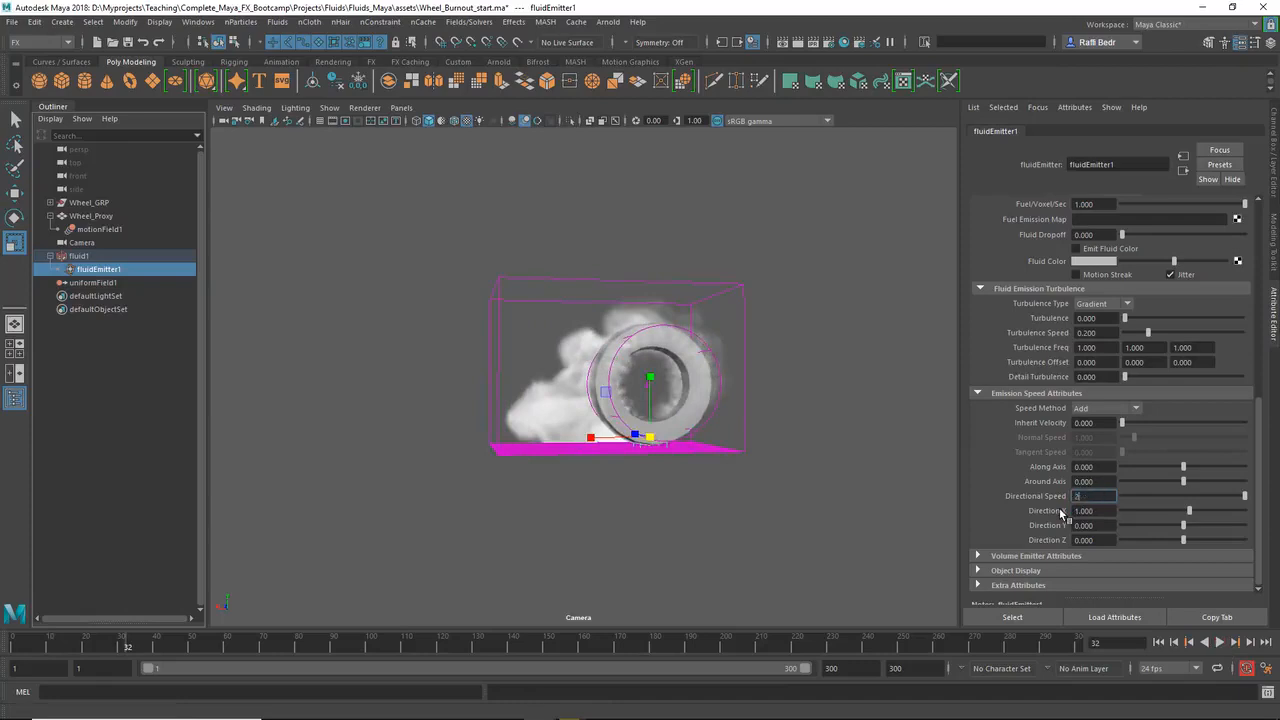
text(00)
key(Return)
click(1158, 643)
click(1220, 643)
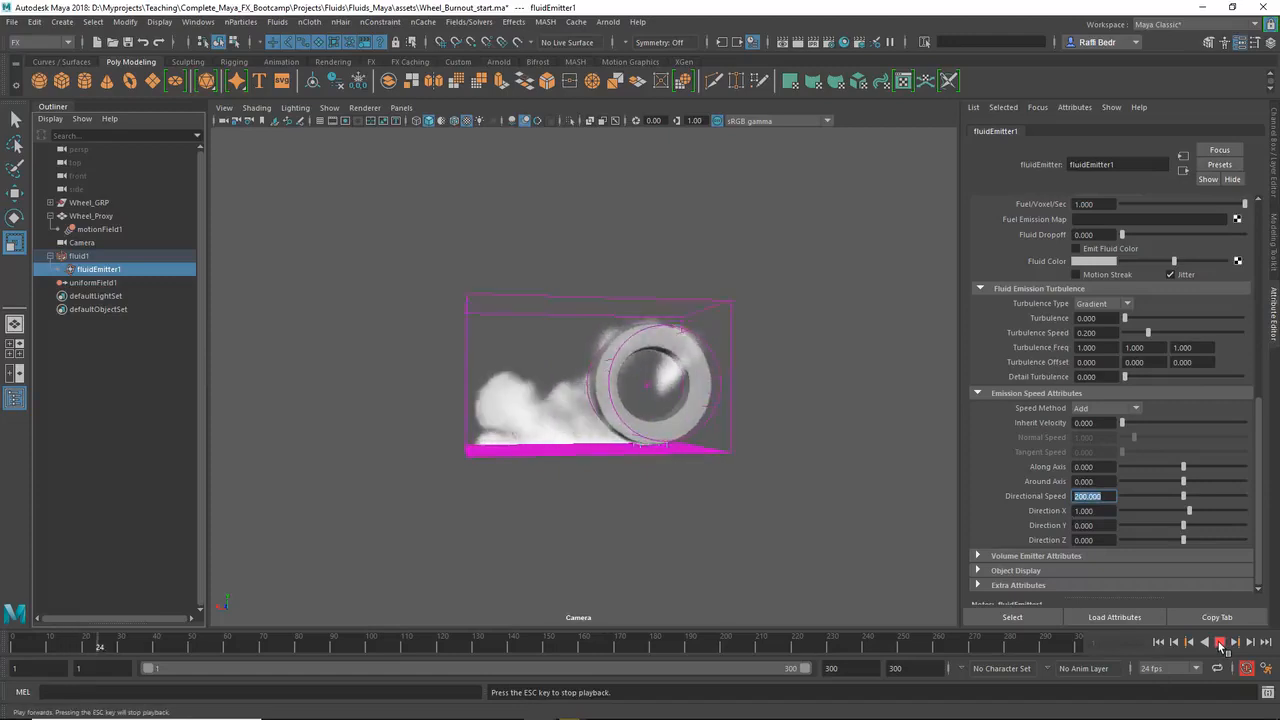
Set the fluid container's Damp to 0.05 in its dynamic simulation settings and replay the simulation from the first frame.
click(79, 256)
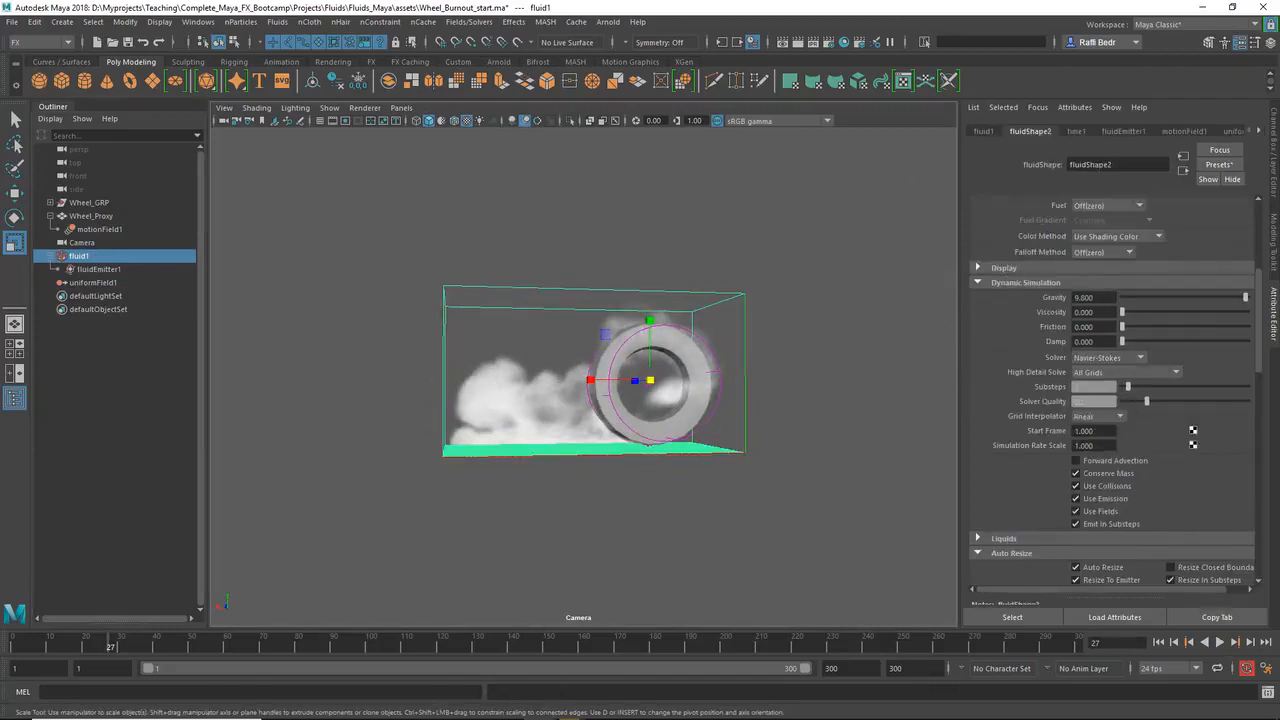
scroll(1025, 345, up, 3)
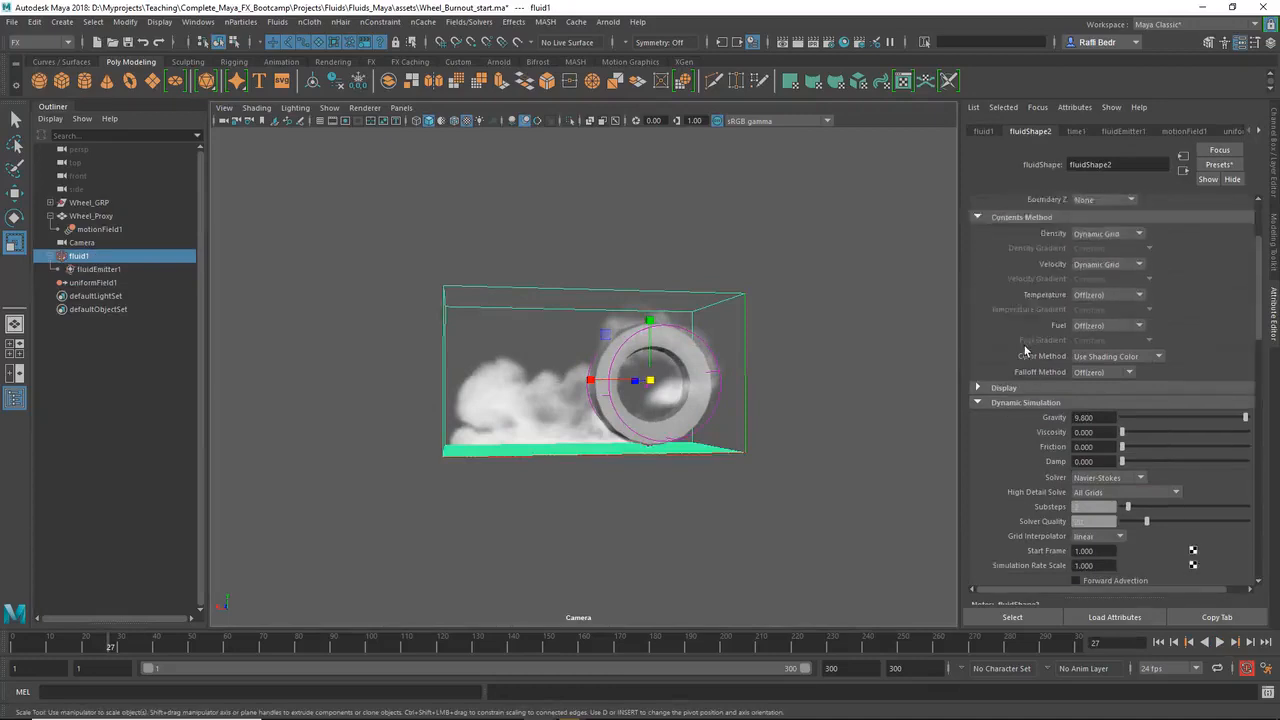
scroll(1027, 350, down, 2)
drag(1098, 382, 1018, 383)
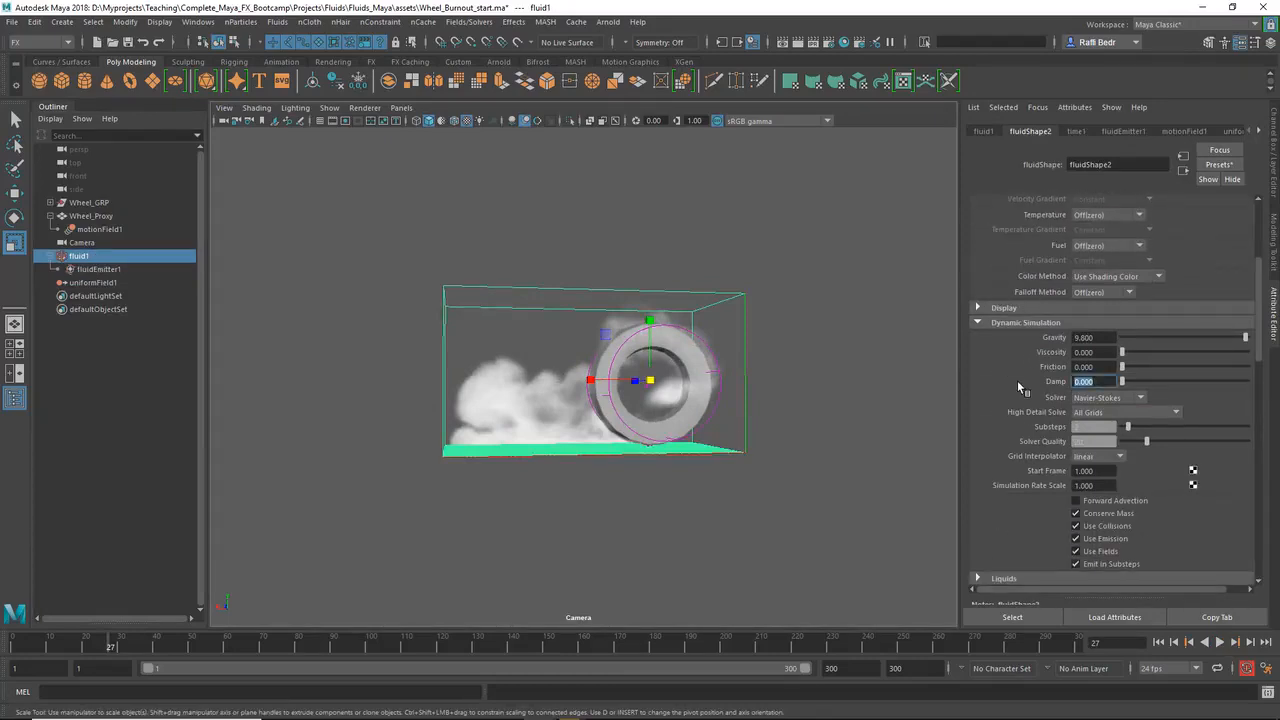
text(0.05)
key(Return)
click(1159, 642)
click(1224, 646)
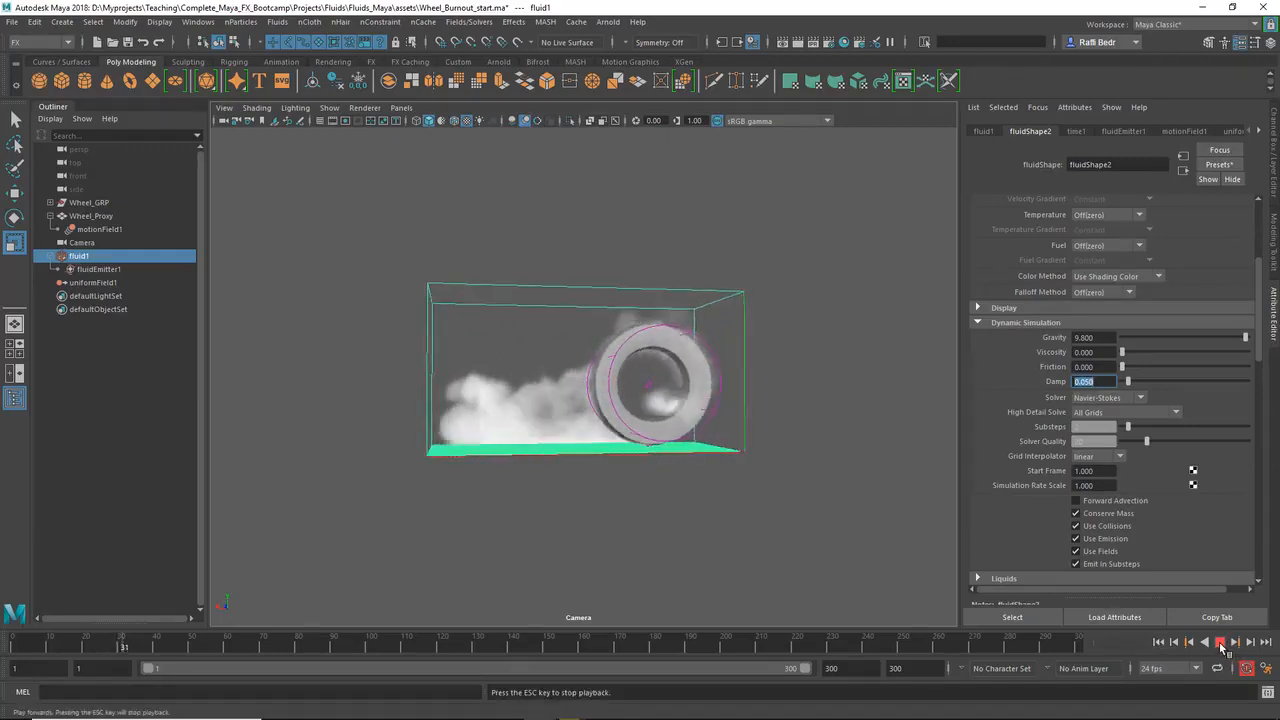
click(1221, 646)
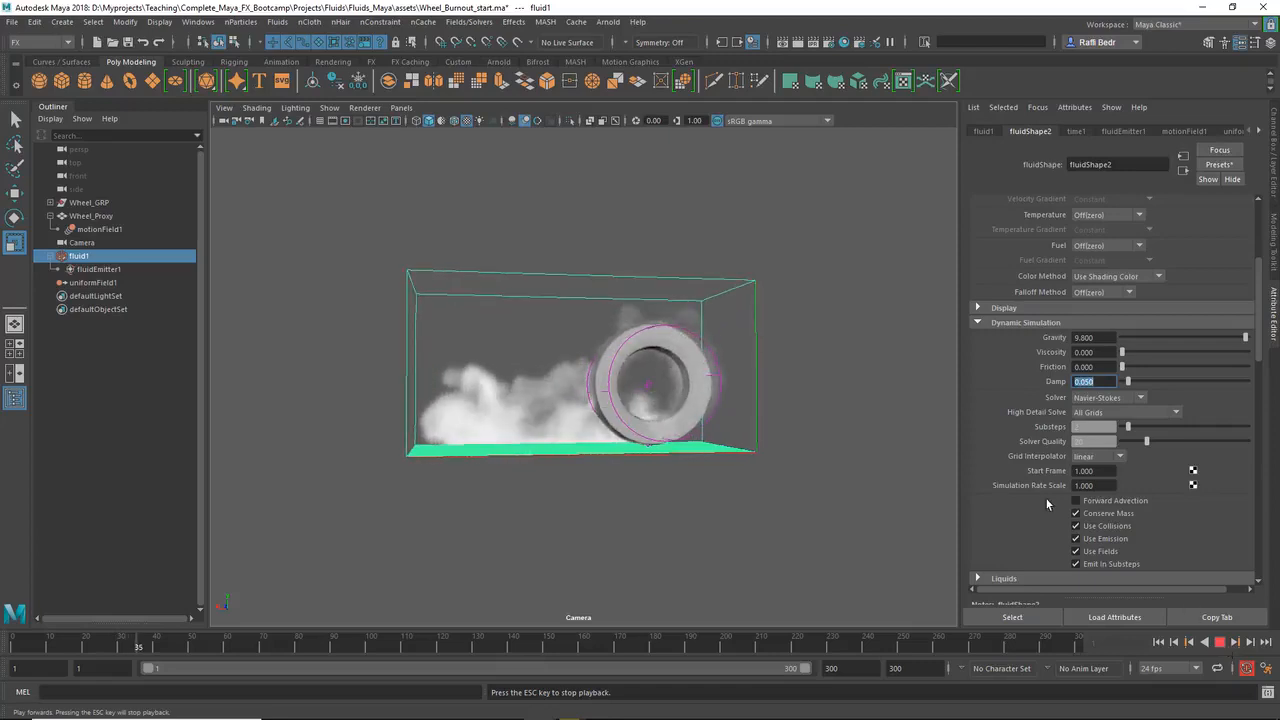
Enable Self Shadow on the fluid, set Shadow Opacity to 1, and continue the playback to check the shading.
scroll(1043, 496, down, 4)
scroll(1025, 507, down, 10)
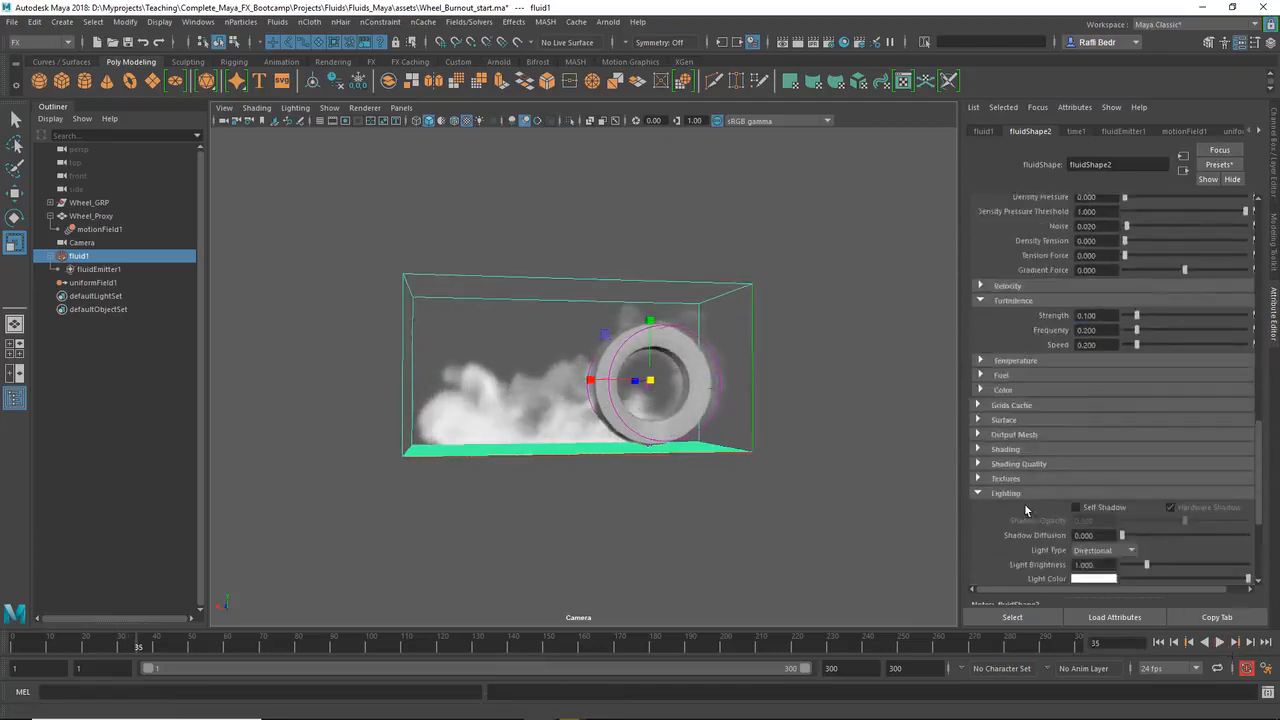
click(1093, 316)
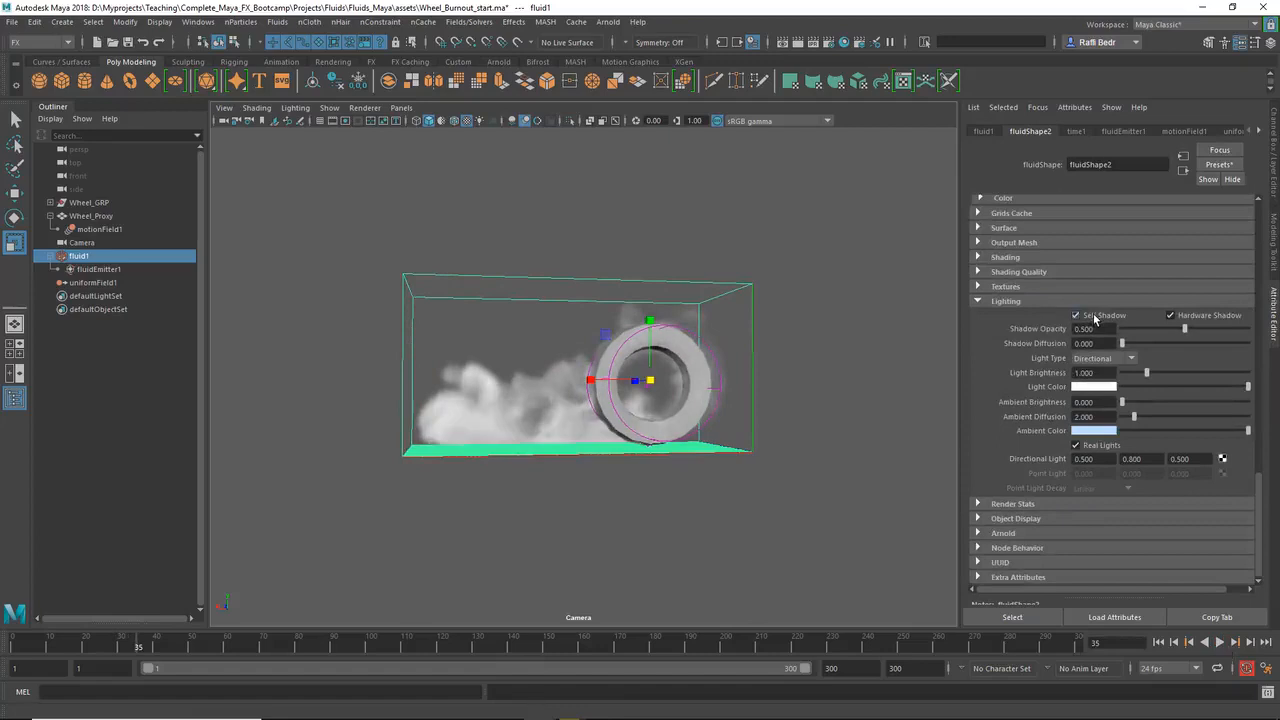
drag(1184, 328, 1255, 338)
click(1220, 642)
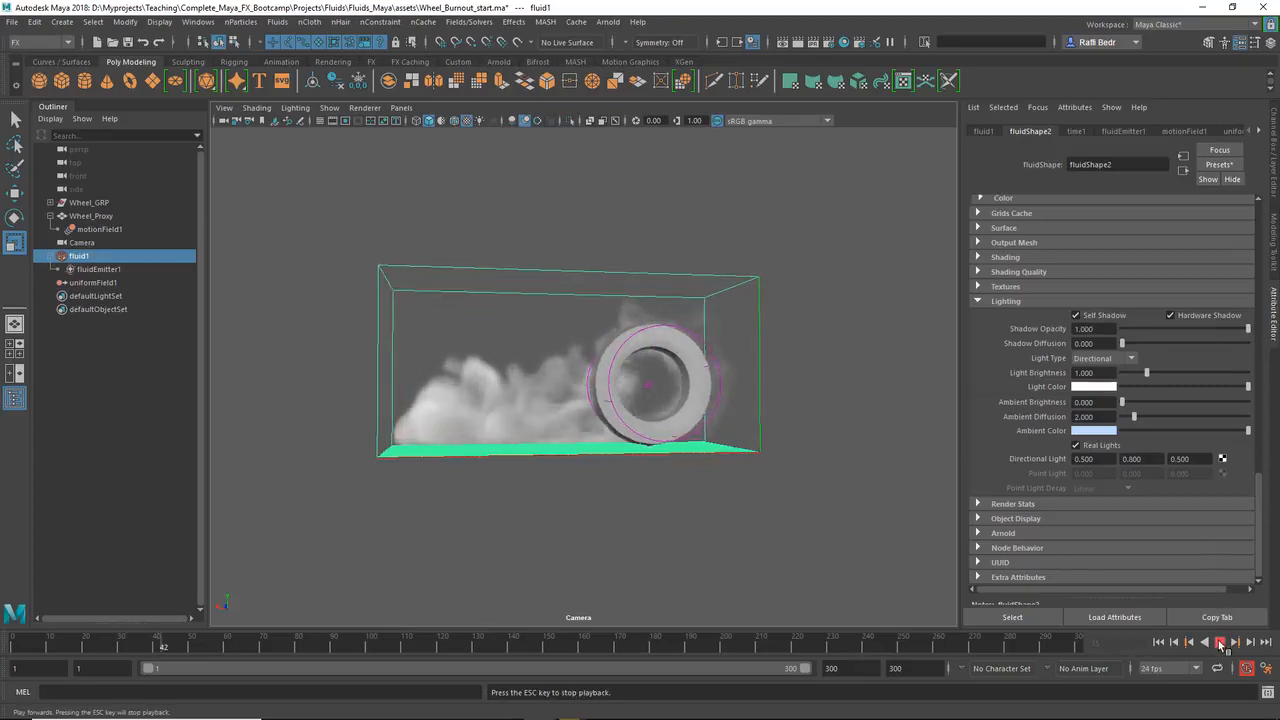
click(1220, 643)
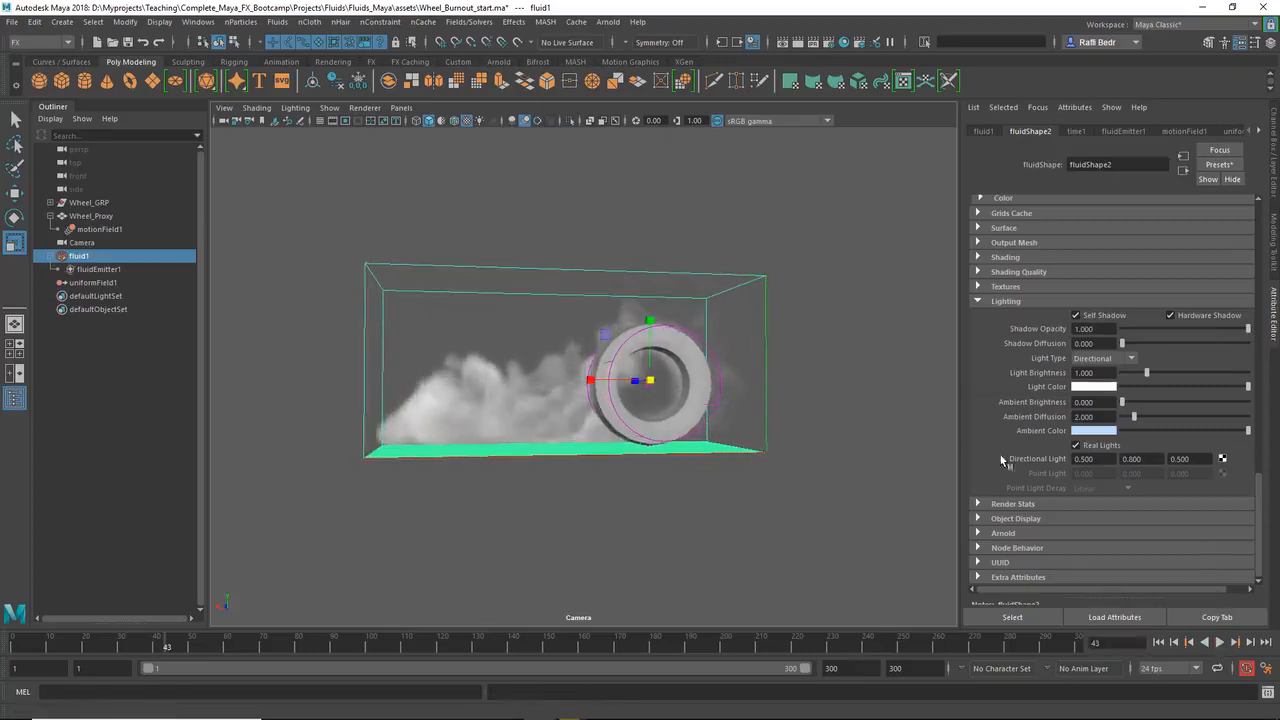
scroll(1012, 451, up, 10)
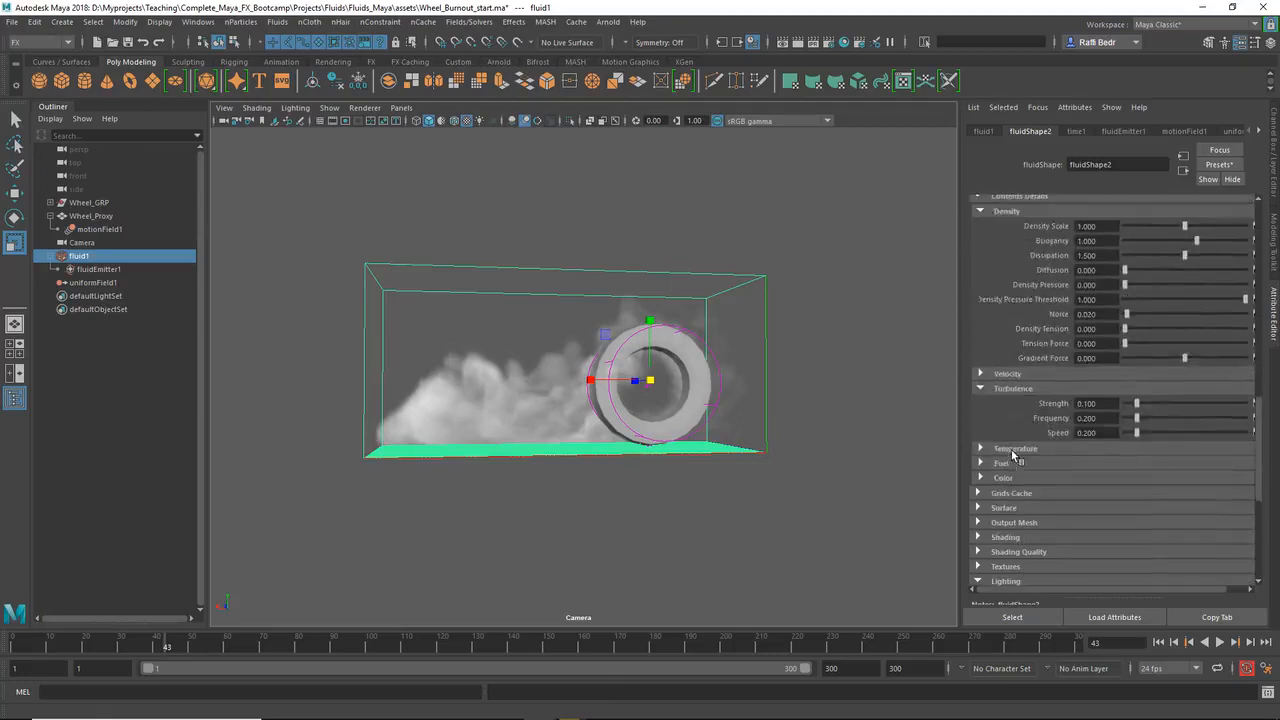
scroll(1009, 457, up, 3)
scroll(1010, 460, down, 5)
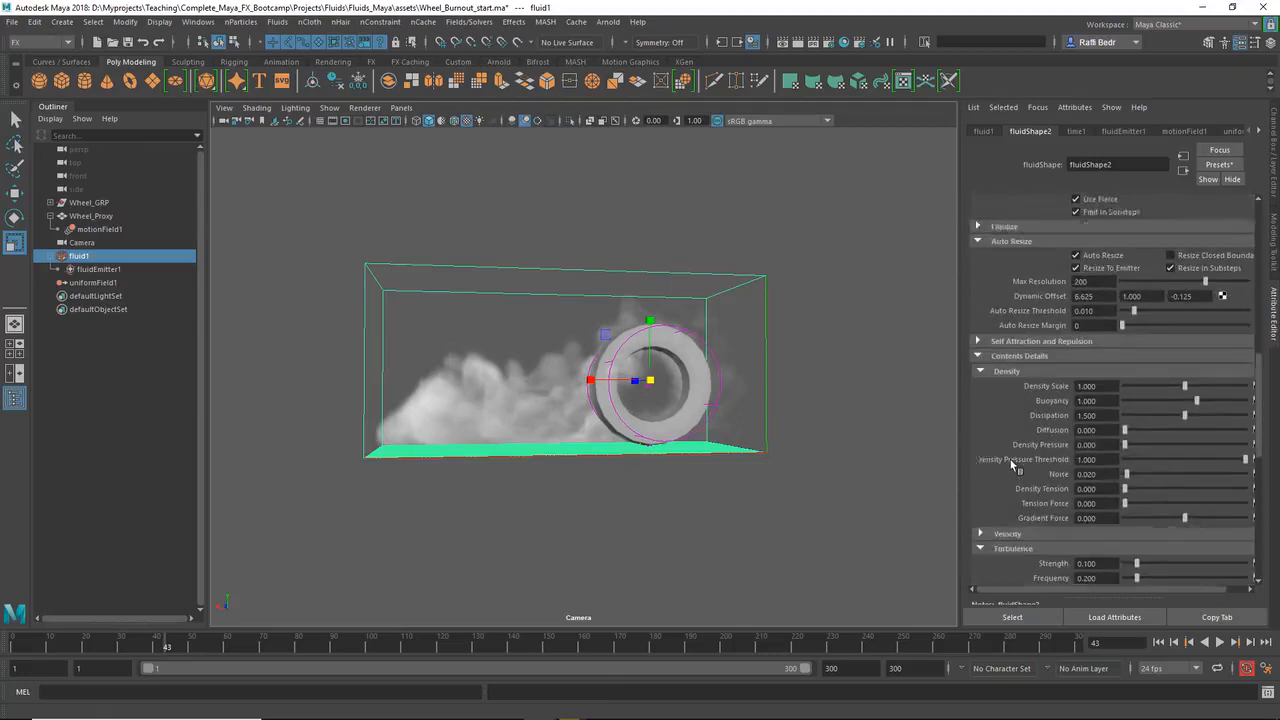
scroll(1012, 465, up, 3)
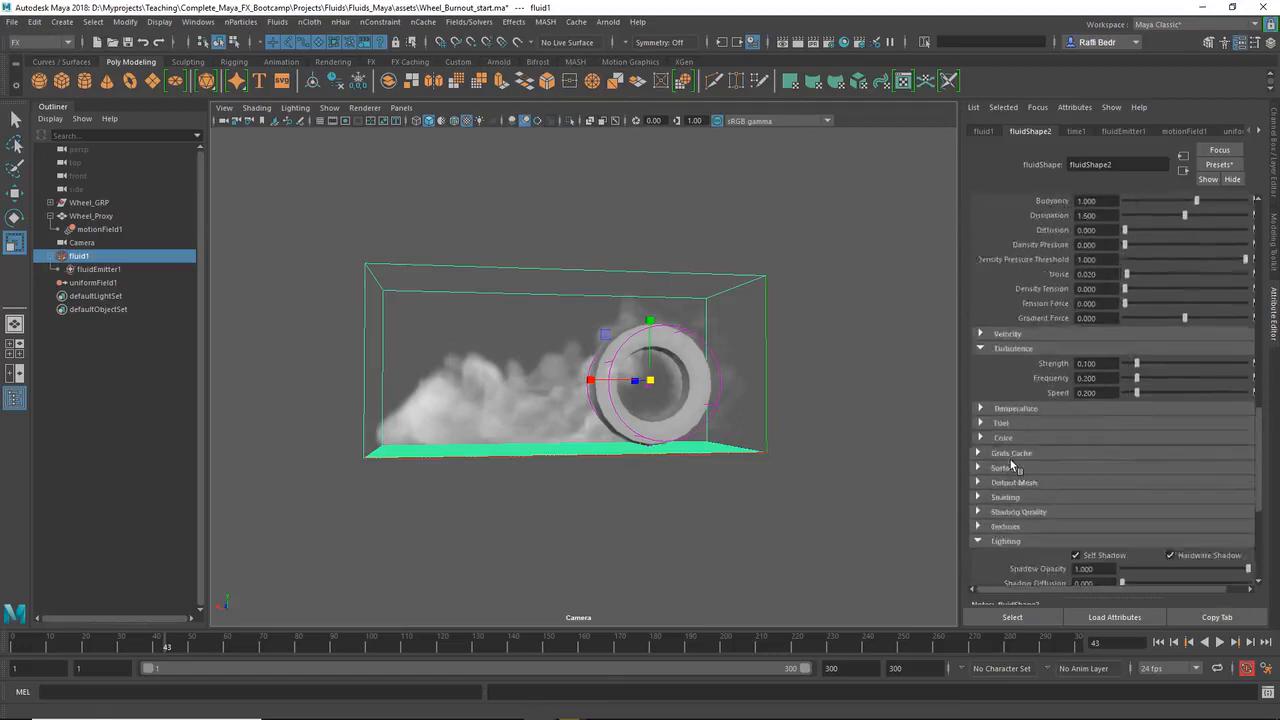
scroll(1012, 465, up, 2)
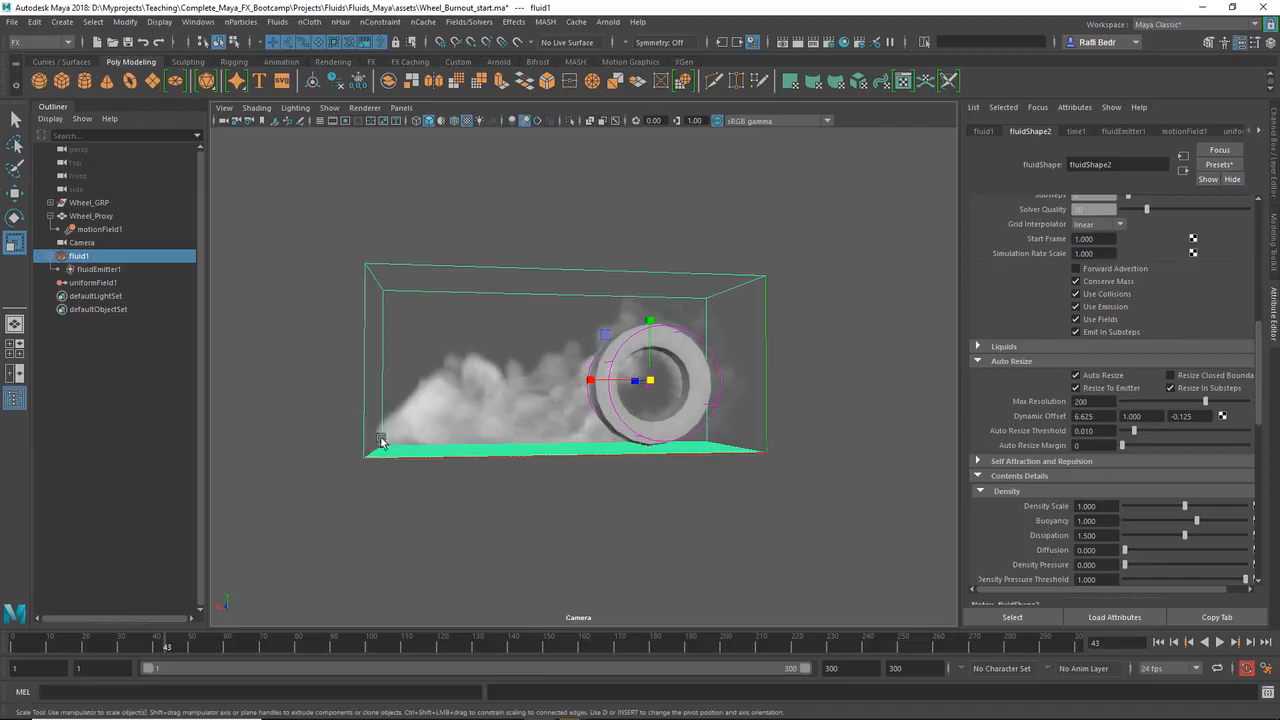
Set the fluid container's Auto Resize Margin to 5 and replay the simulation from the first frame.
click(1078, 446)
click(1159, 642)
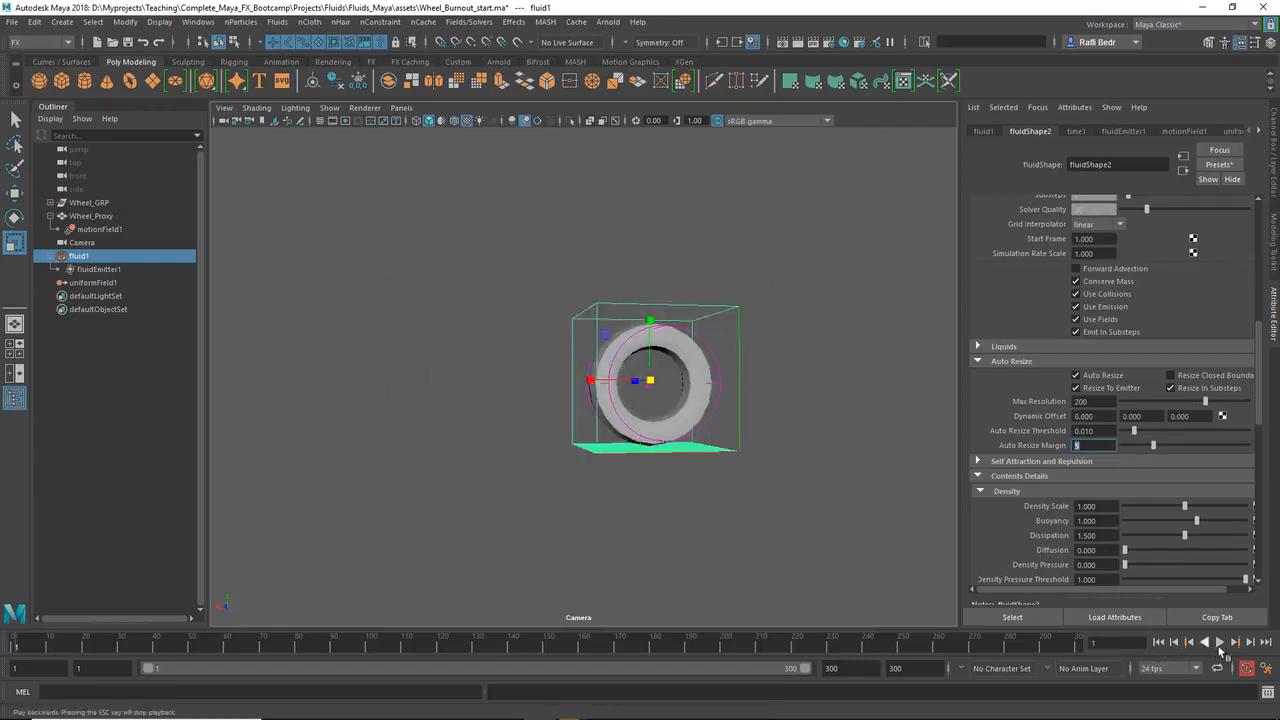
click(1219, 644)
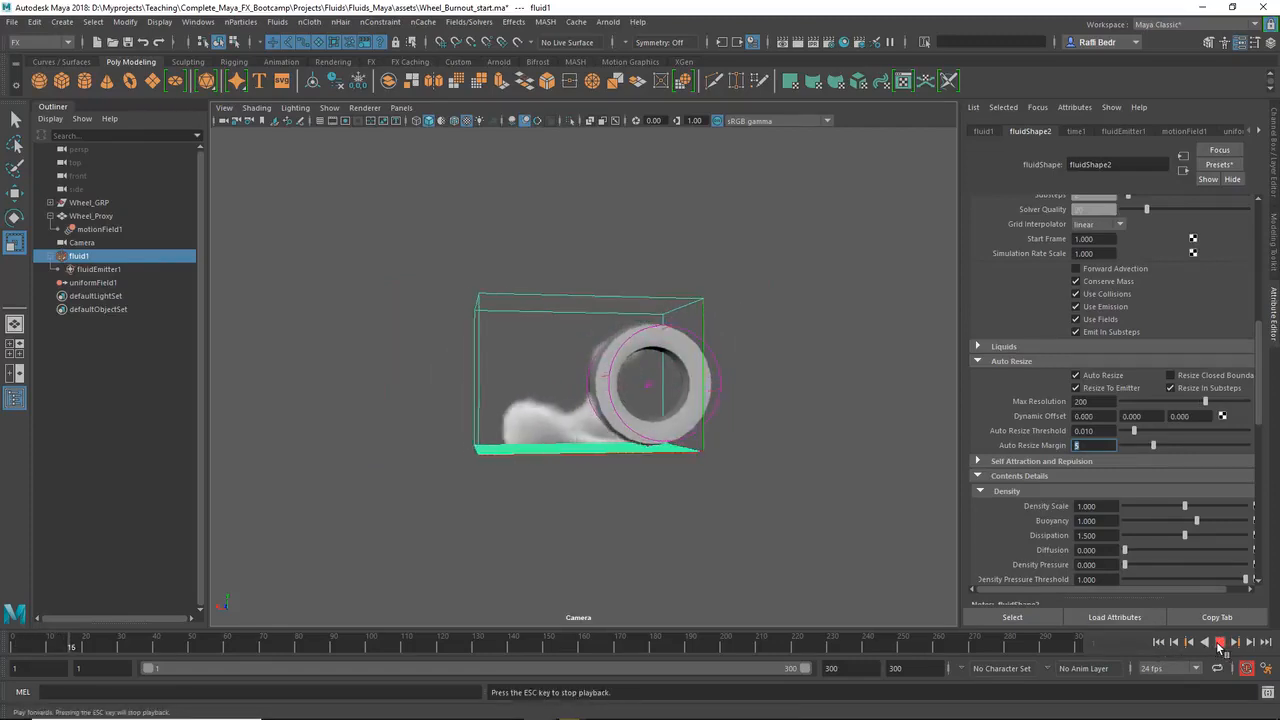
click(1219, 644)
Show Wheel_Layer, hide Proxy_layer, and continue the playback to check the smoke around the detailed wheel.
key(r)
key(ctrl+a)
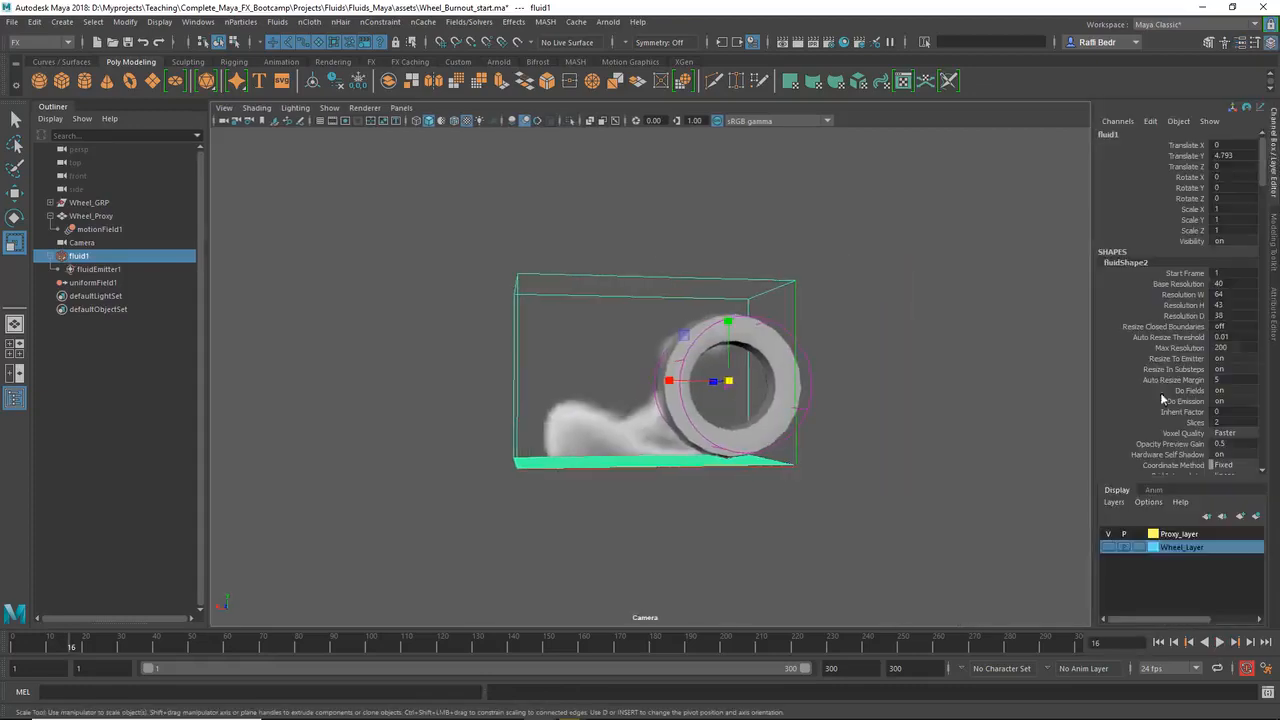
click(1108, 547)
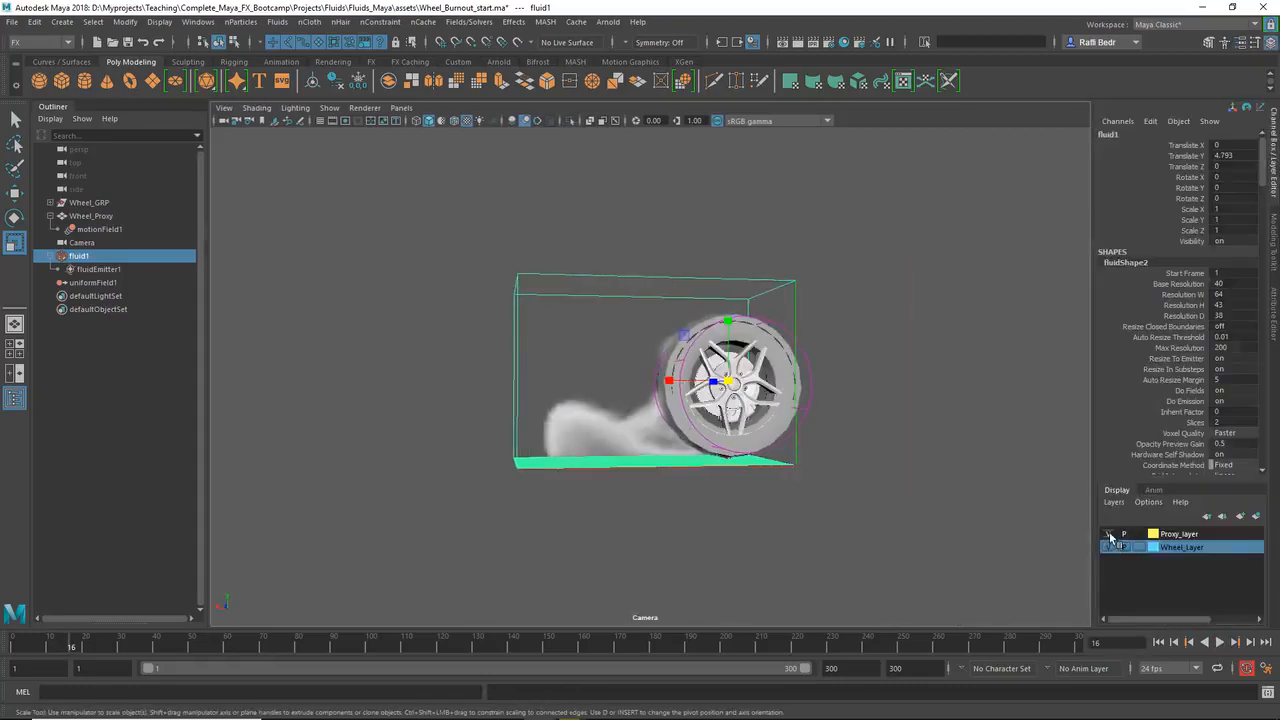
click(1108, 534)
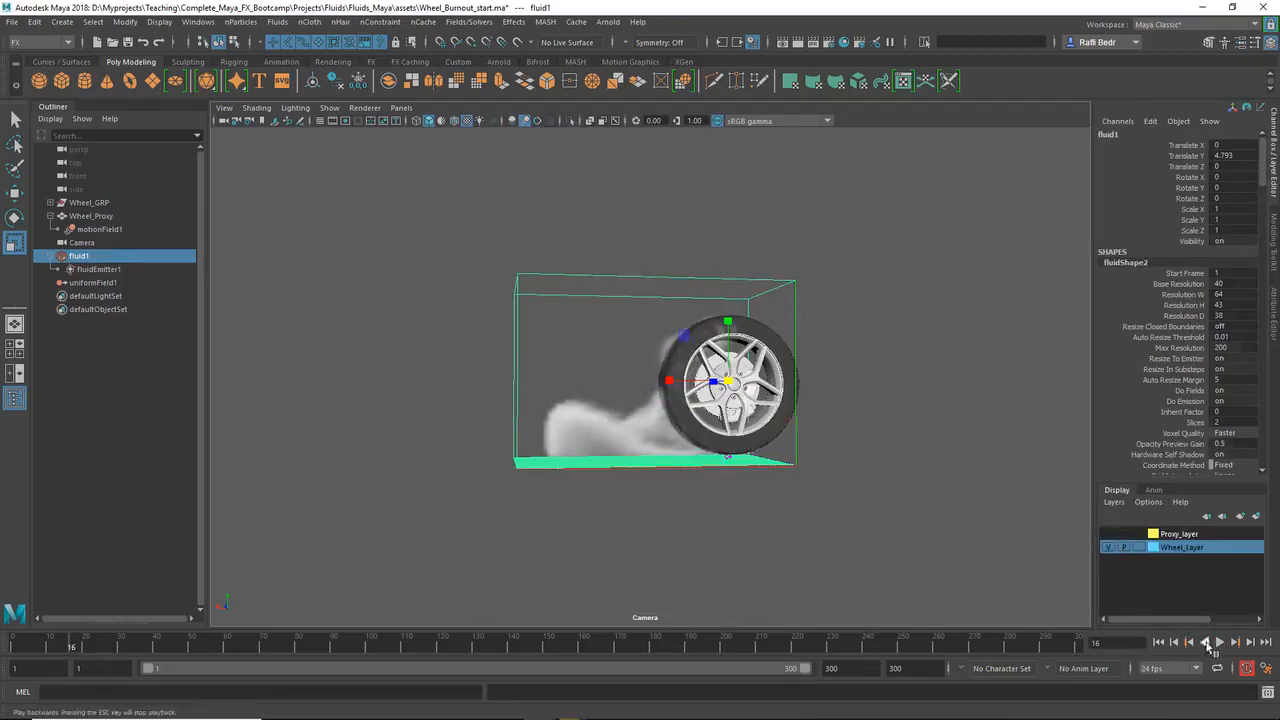
click(1219, 644)
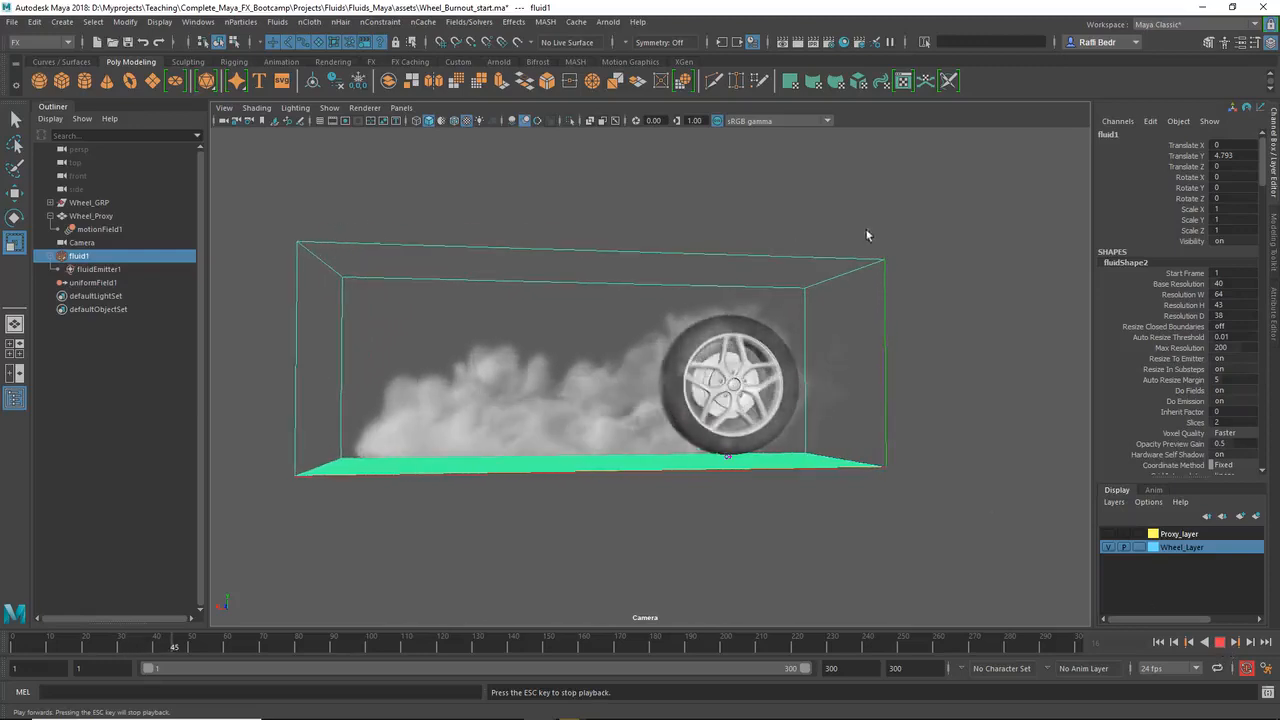
key(Escape)
Set the fluid's Boundary Draw to None in its display settings and deselect the container.
click(1274, 242)
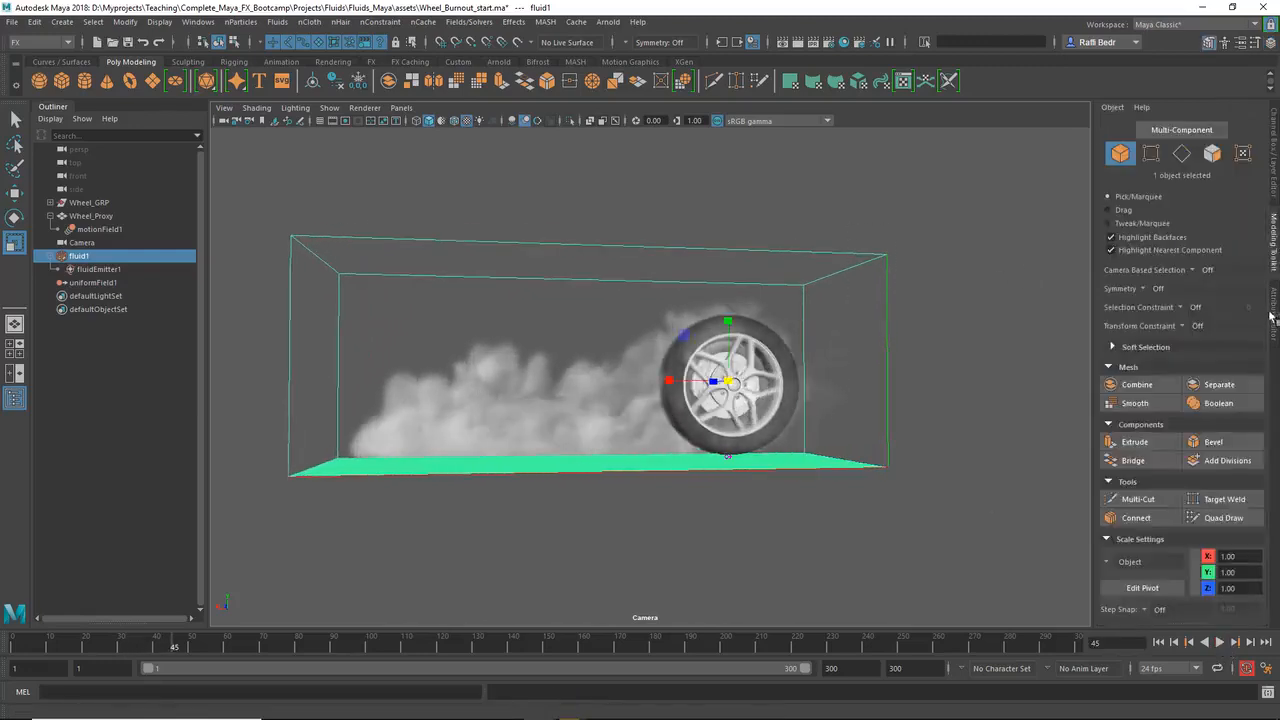
click(1273, 314)
scroll(1030, 355, up, 7)
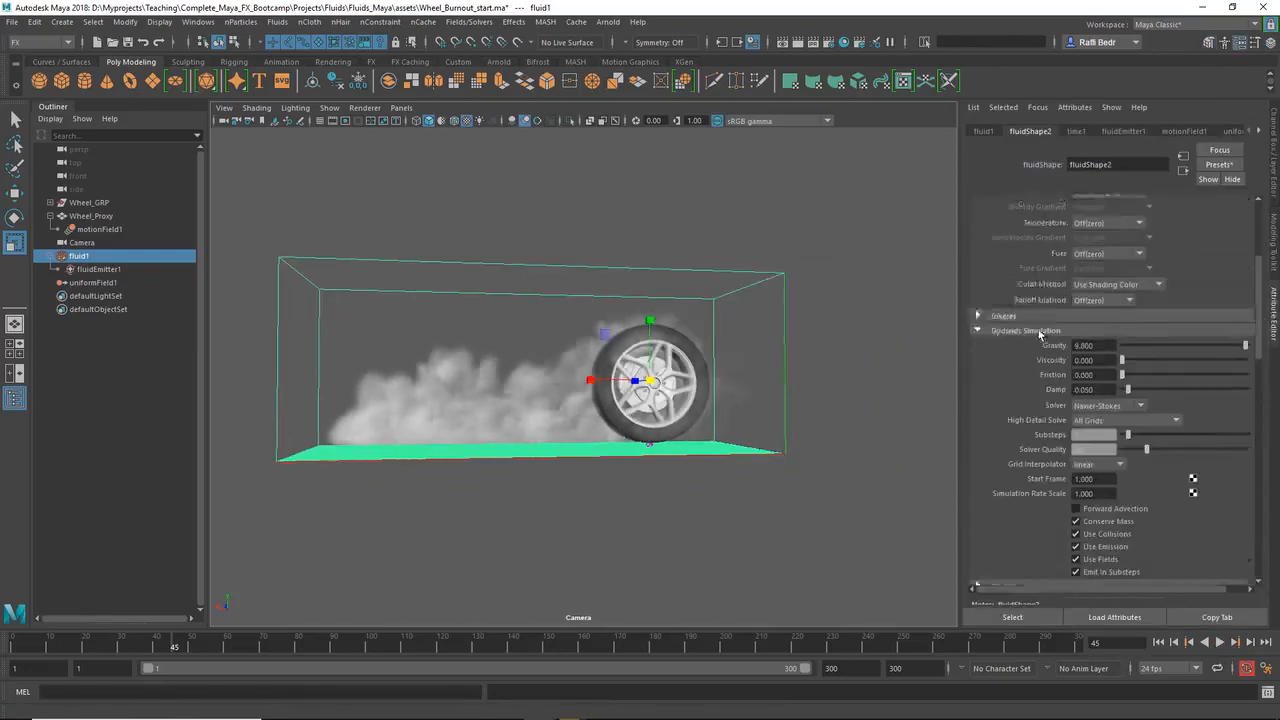
scroll(1030, 355, up, 1)
click(1013, 398)
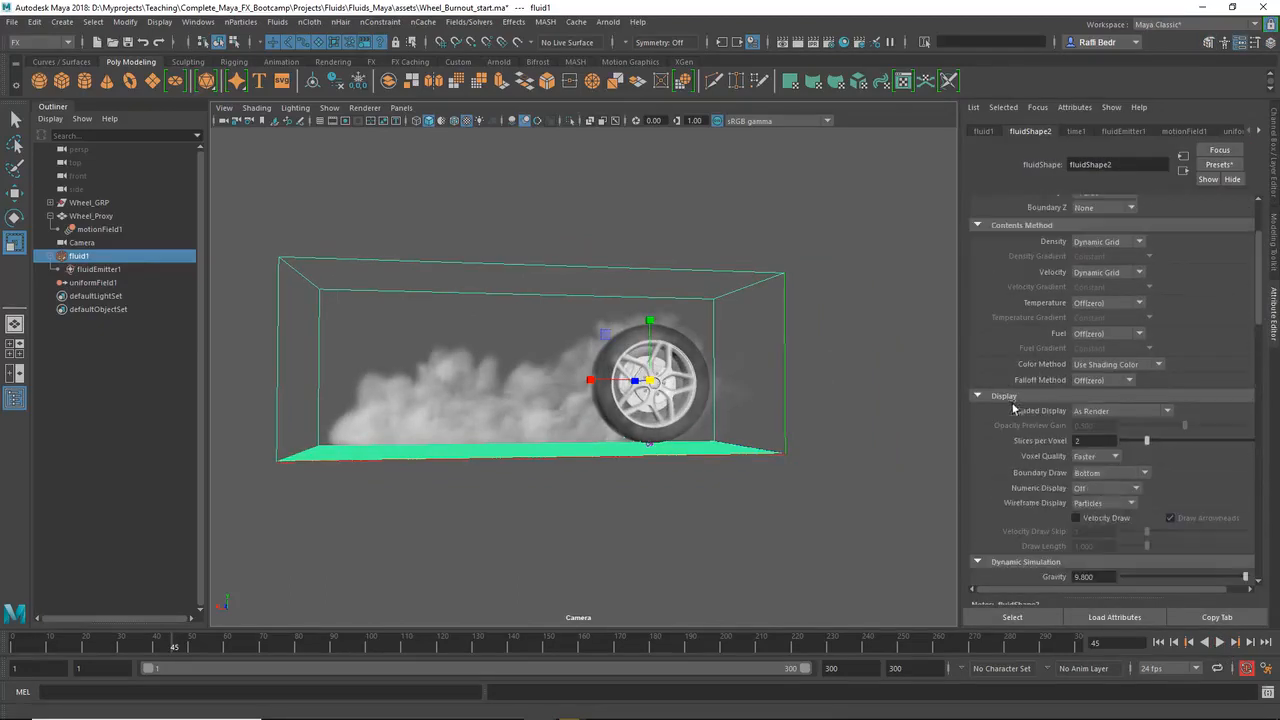
click(1112, 474)
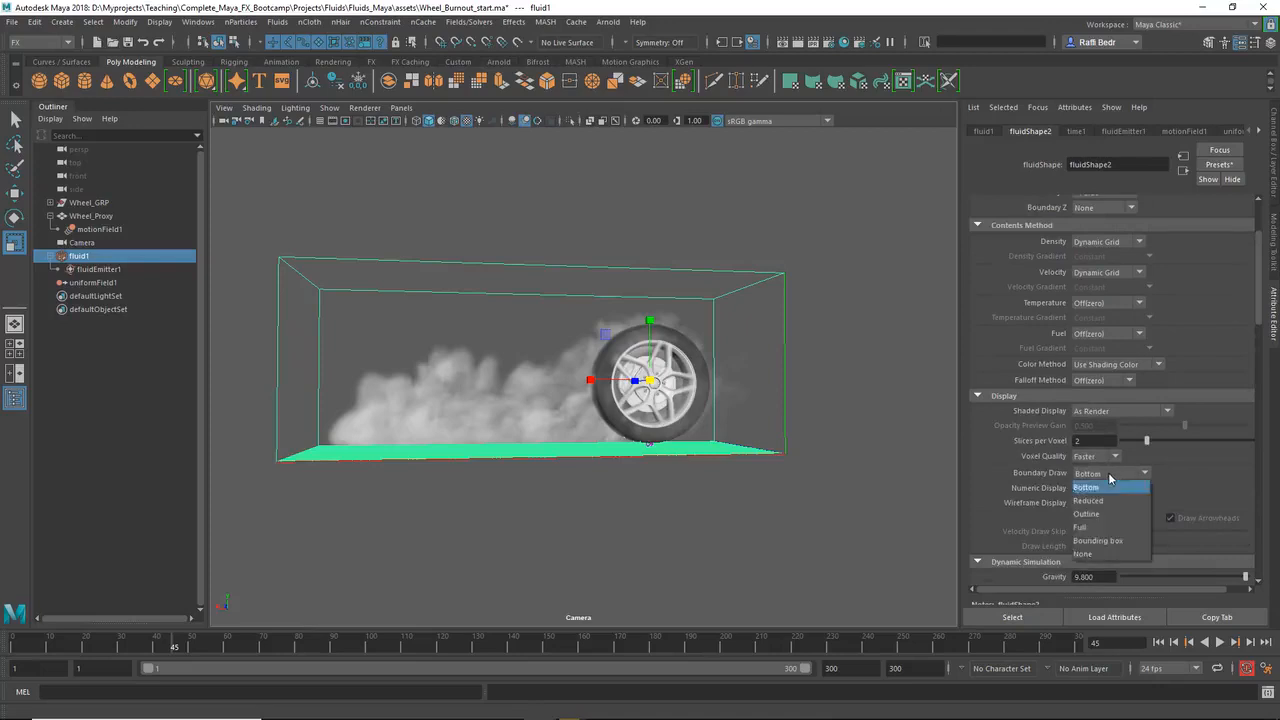
click(1088, 555)
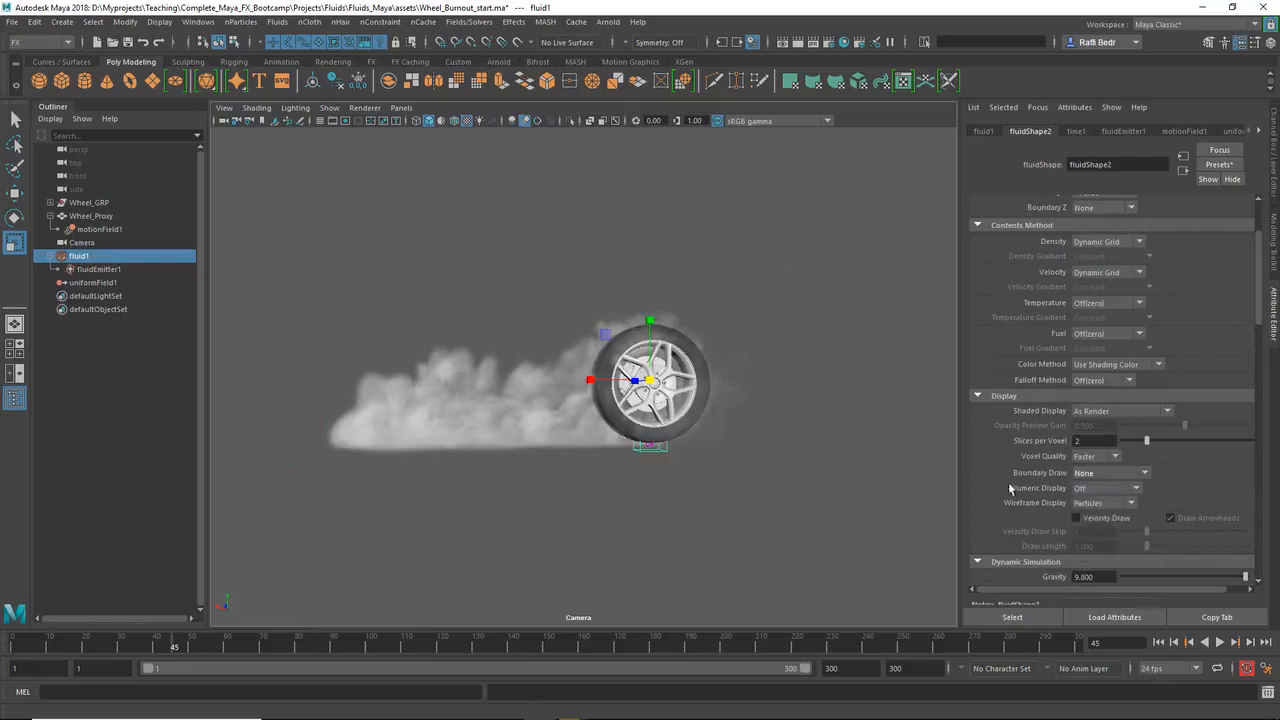
click(725, 472)
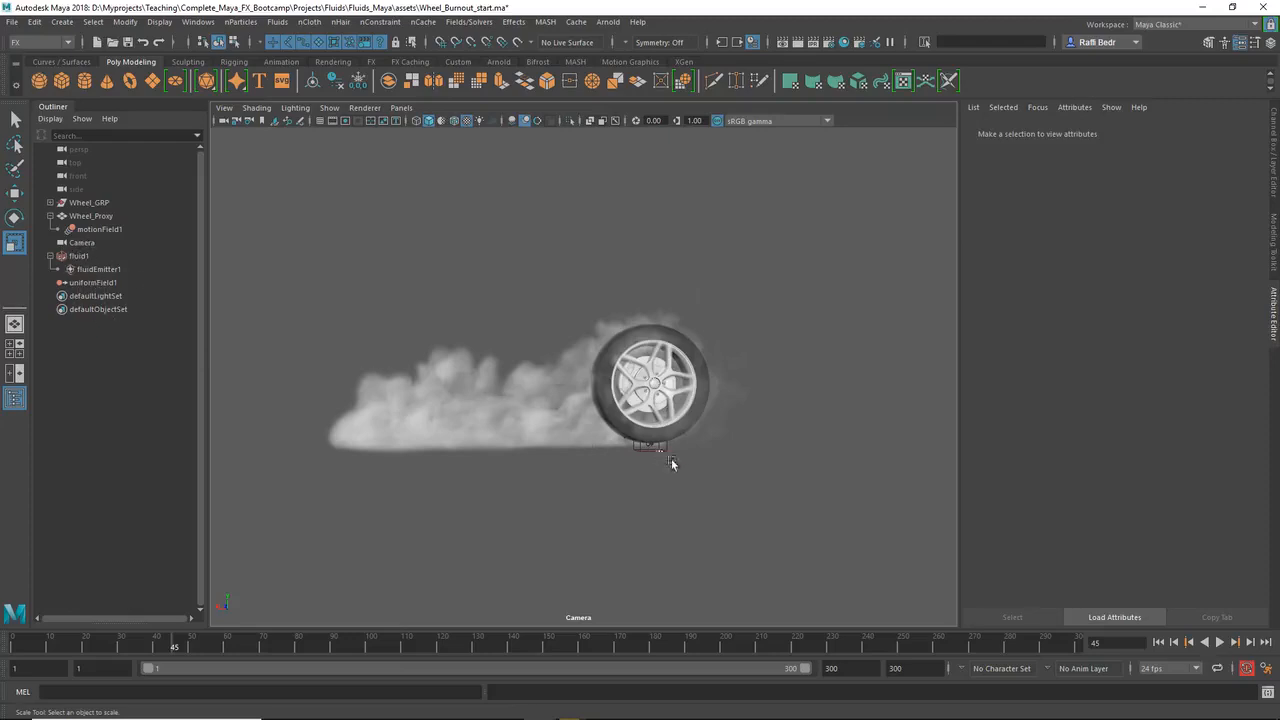
Hide fluidEmitter1, motionField1 and uniformField1 in the scene.
click(105, 270)
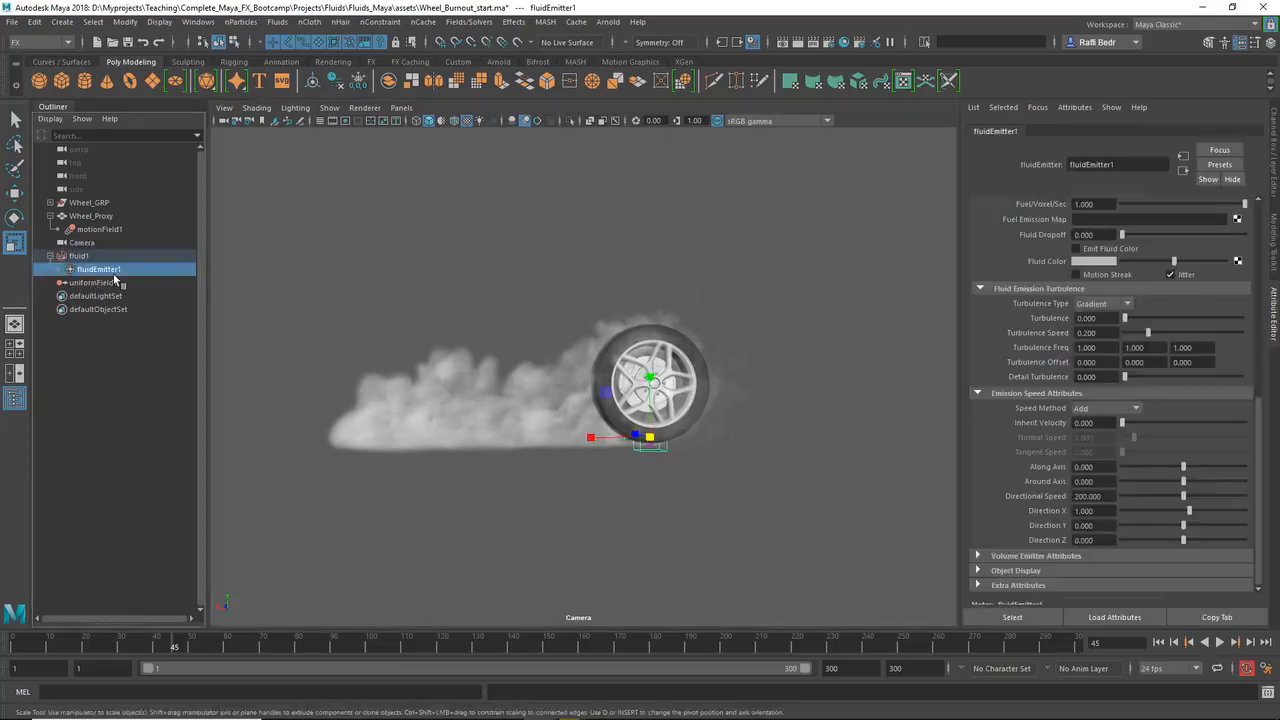
key(ctrl+h)
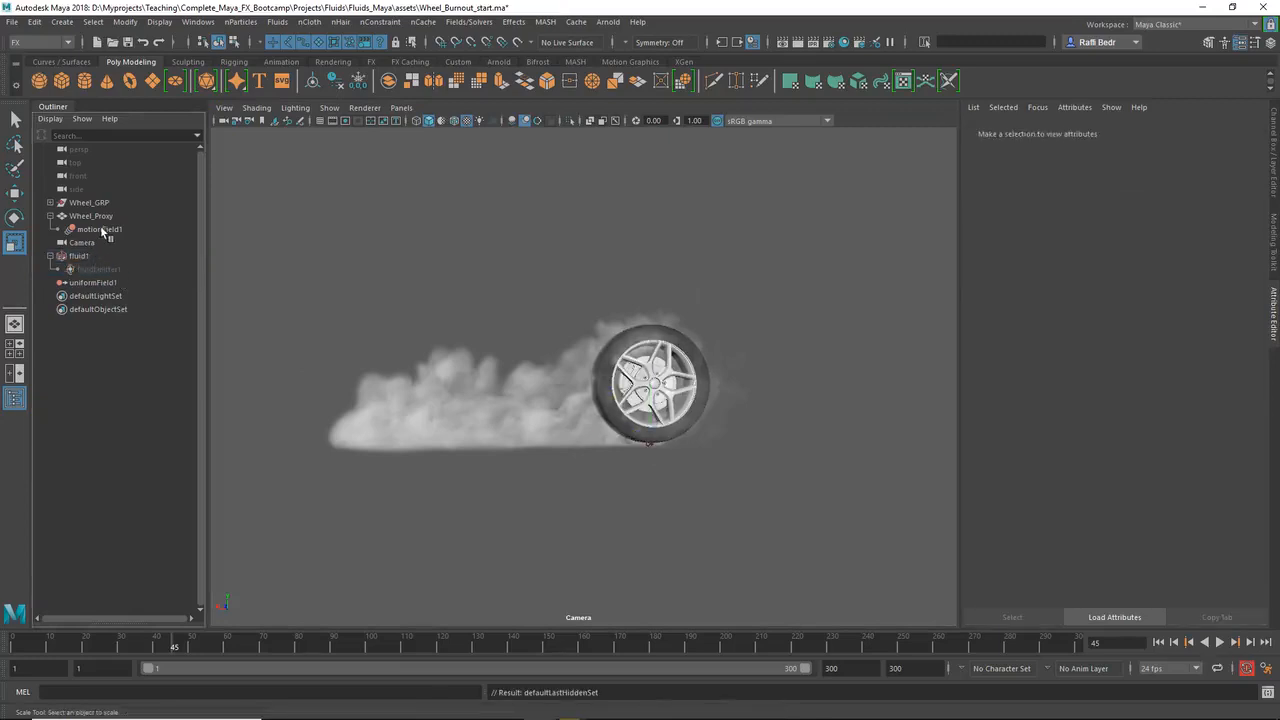
click(101, 229)
key(ctrl+h)
click(94, 284)
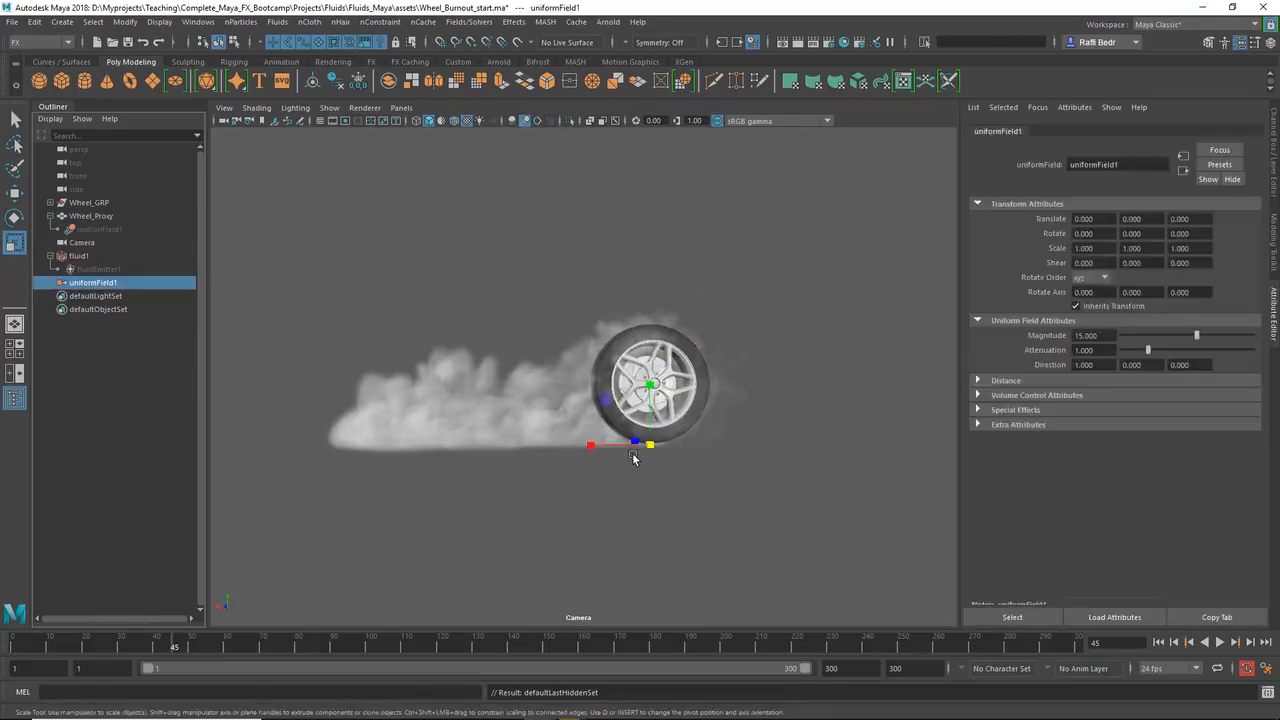
key(ctrl+h)
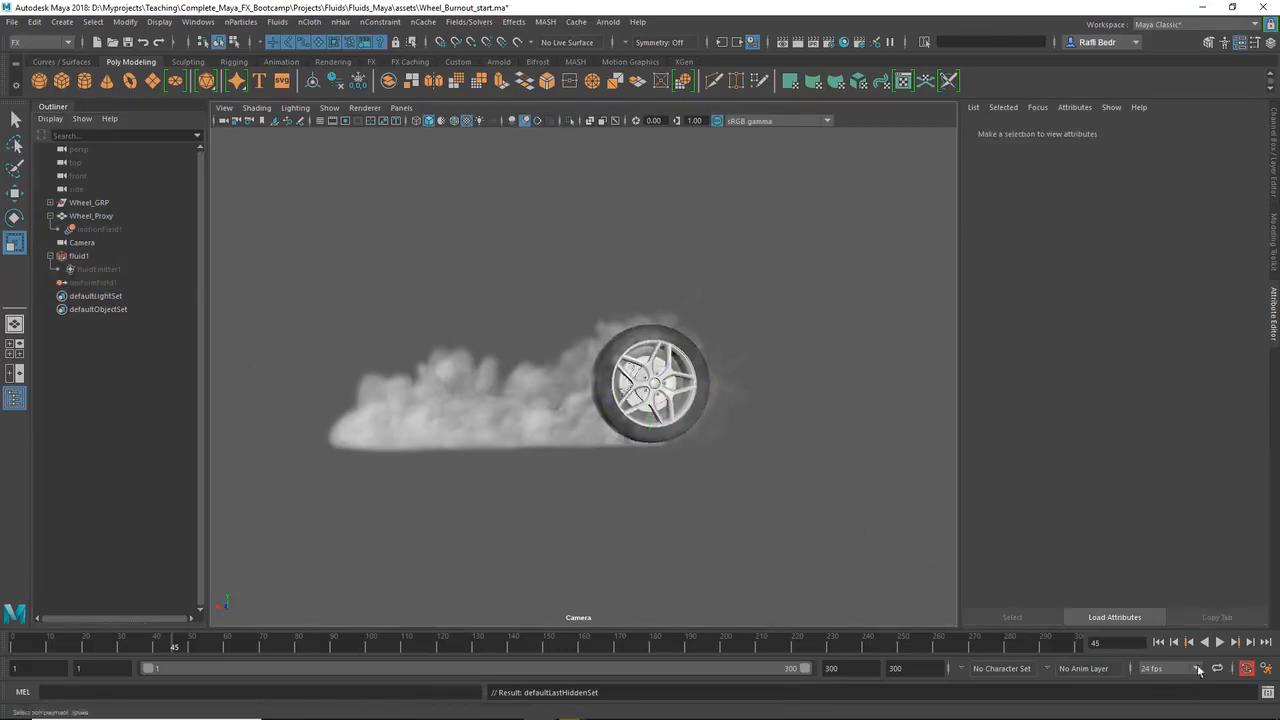
Create a Maya Fluid nCache for fluid1 from the first frame, with a cache name starting with BurnOutTe and one mcx file per frame.
click(1159, 643)
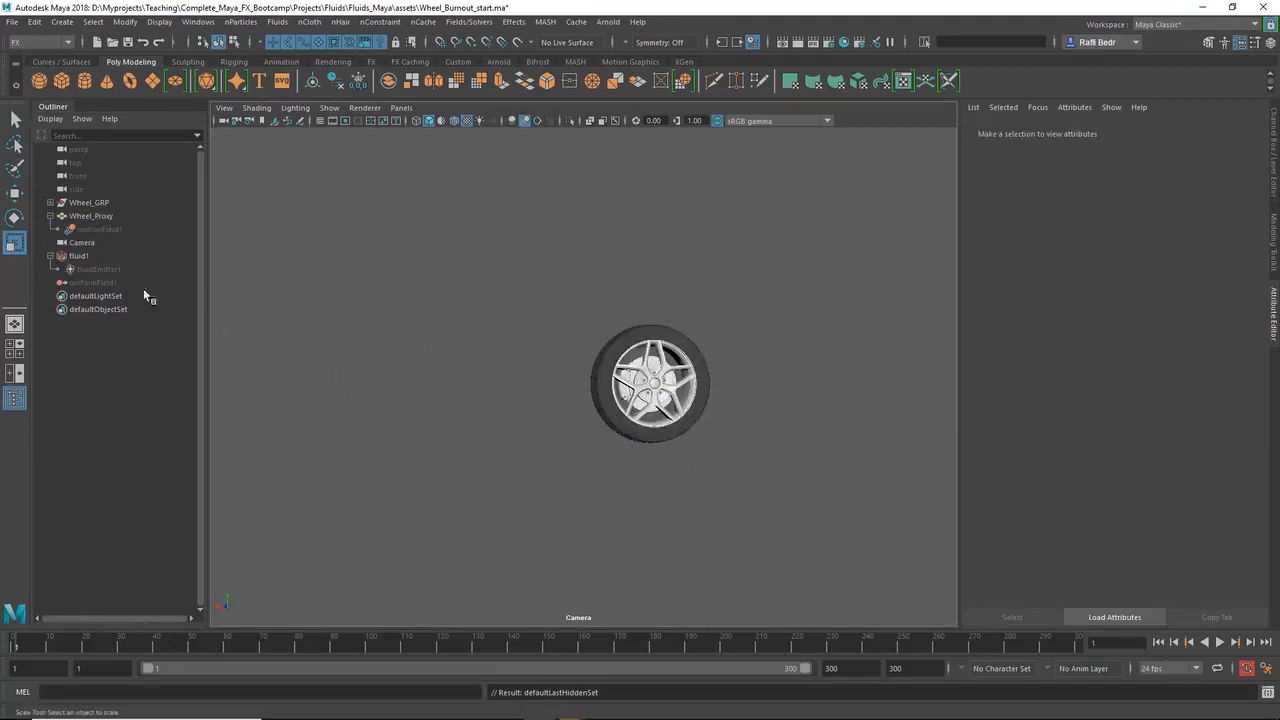
click(78, 256)
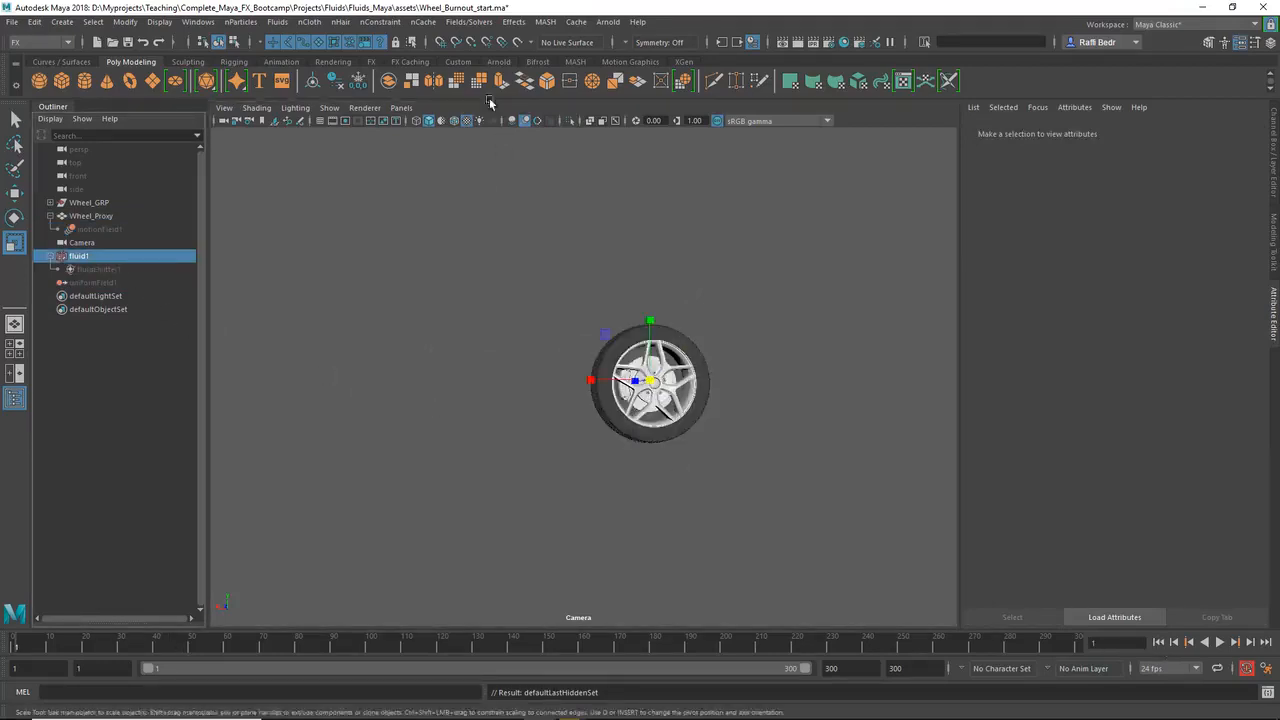
click(424, 22)
mouse_move(470, 56)
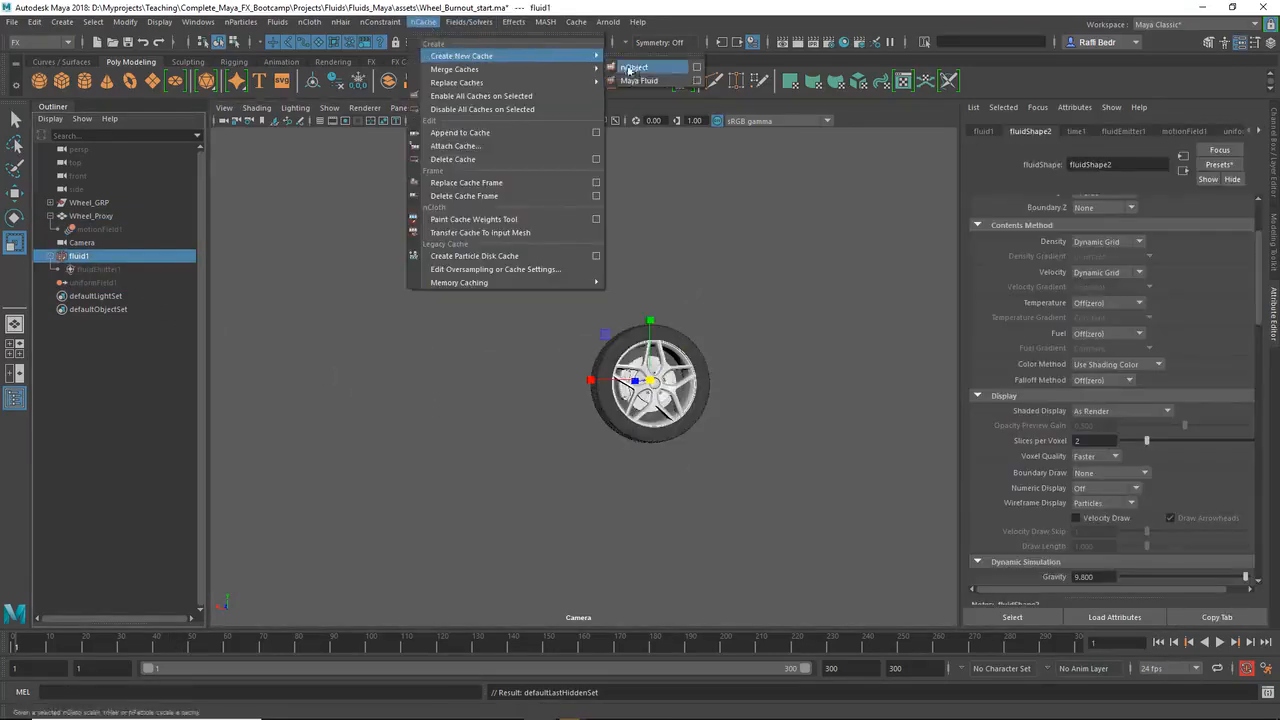
click(696, 81)
drag(615, 254, 512, 257)
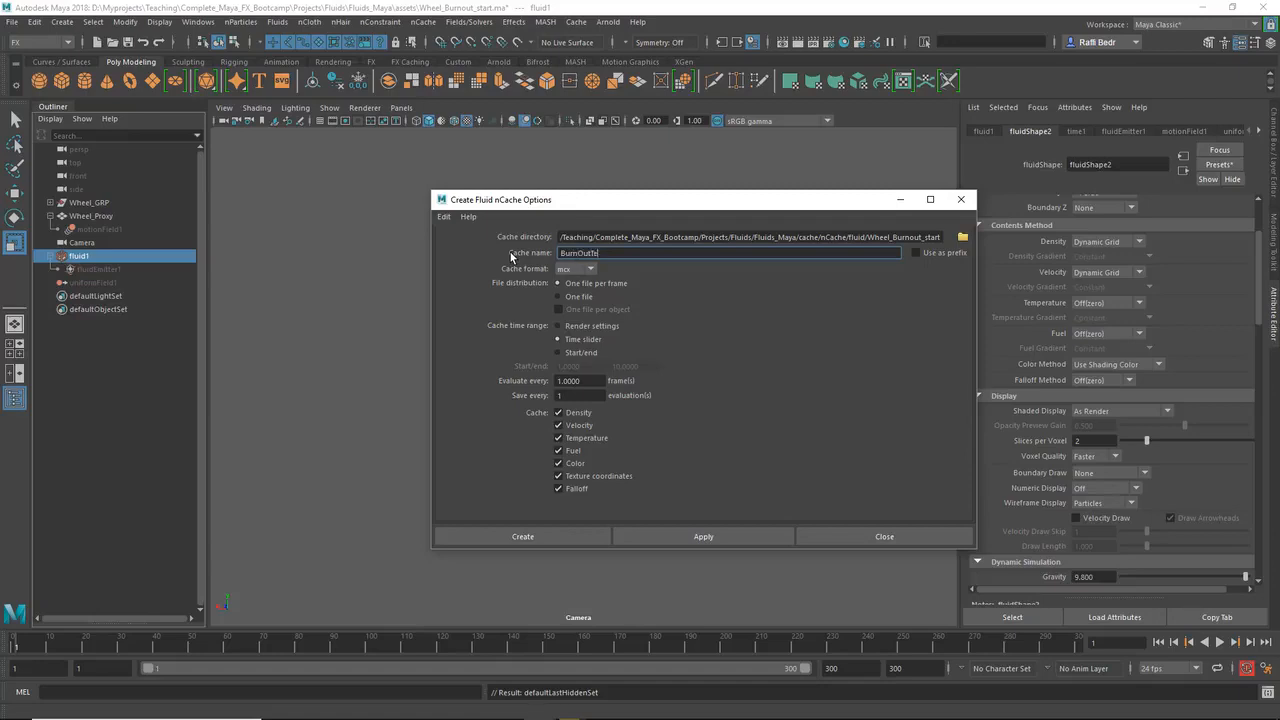
click(537, 539)
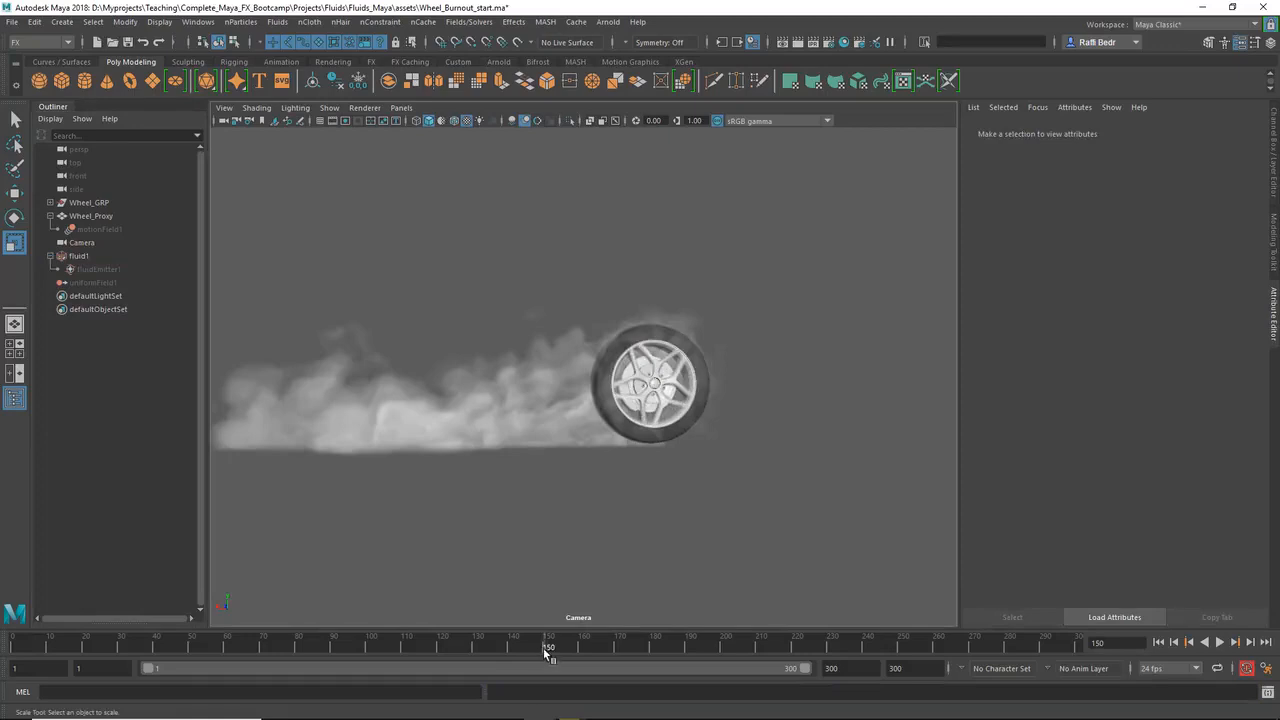
Set both the playback end and the animation end to frame 150.
drag(799, 671, 796, 672)
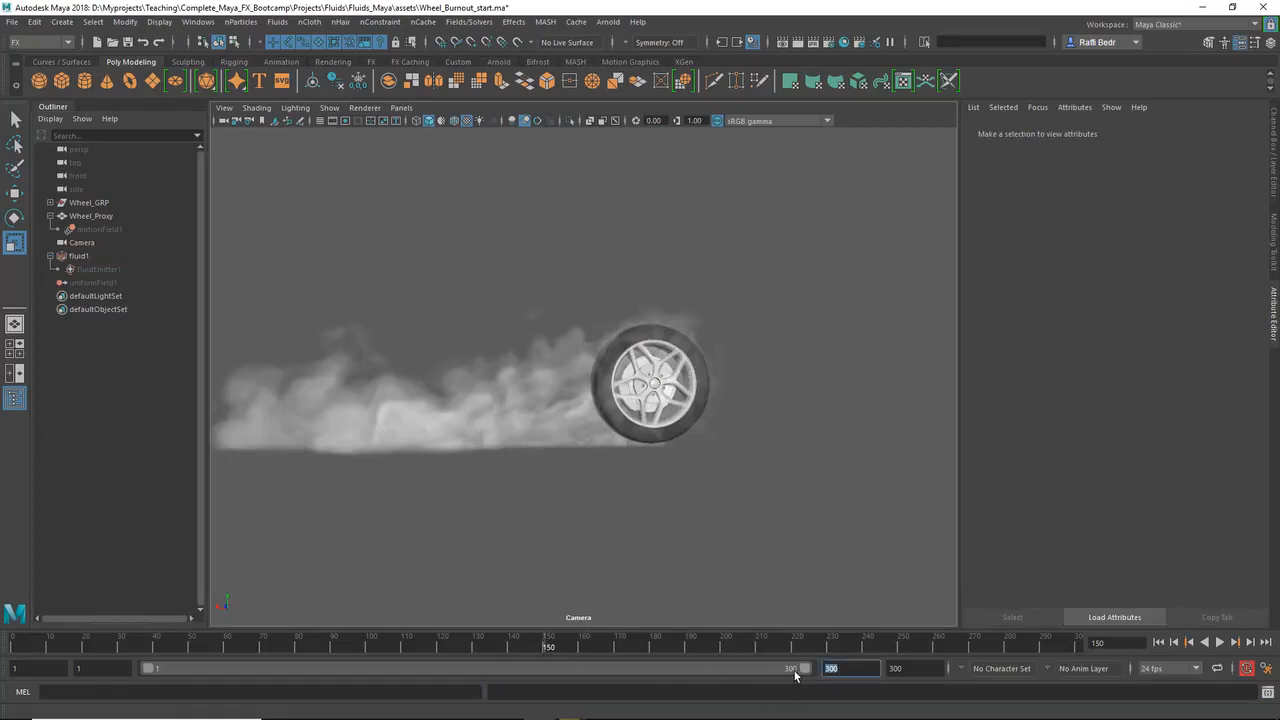
text(150)
double_click(893, 669)
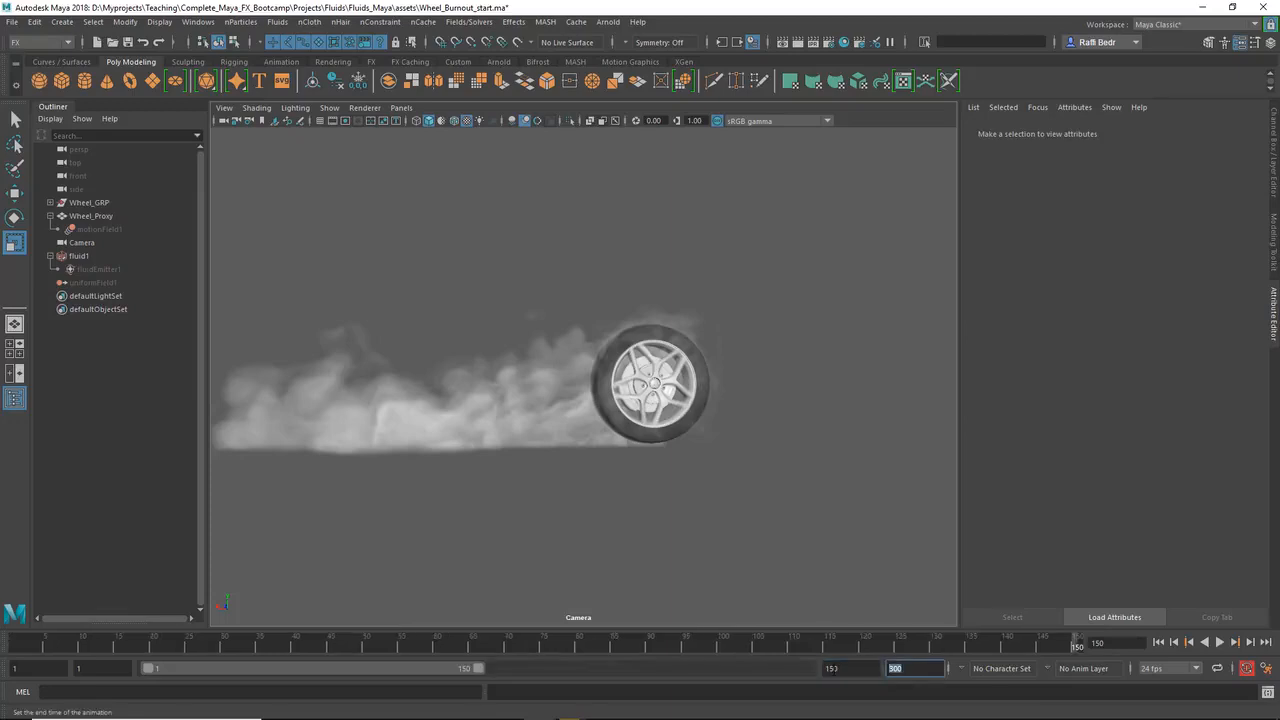
key(Return)
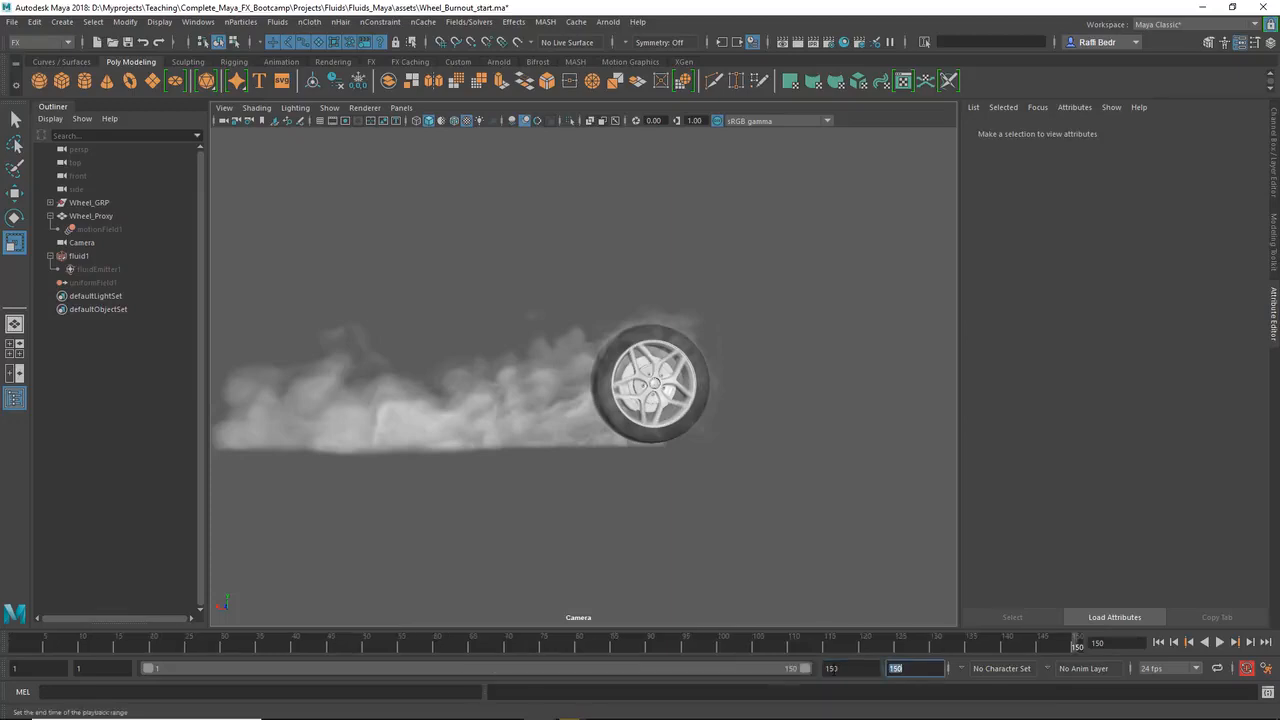
Generate a playblast in image format with maya encoding and Save to file disabled.
right_click(607, 648)
click(742, 640)
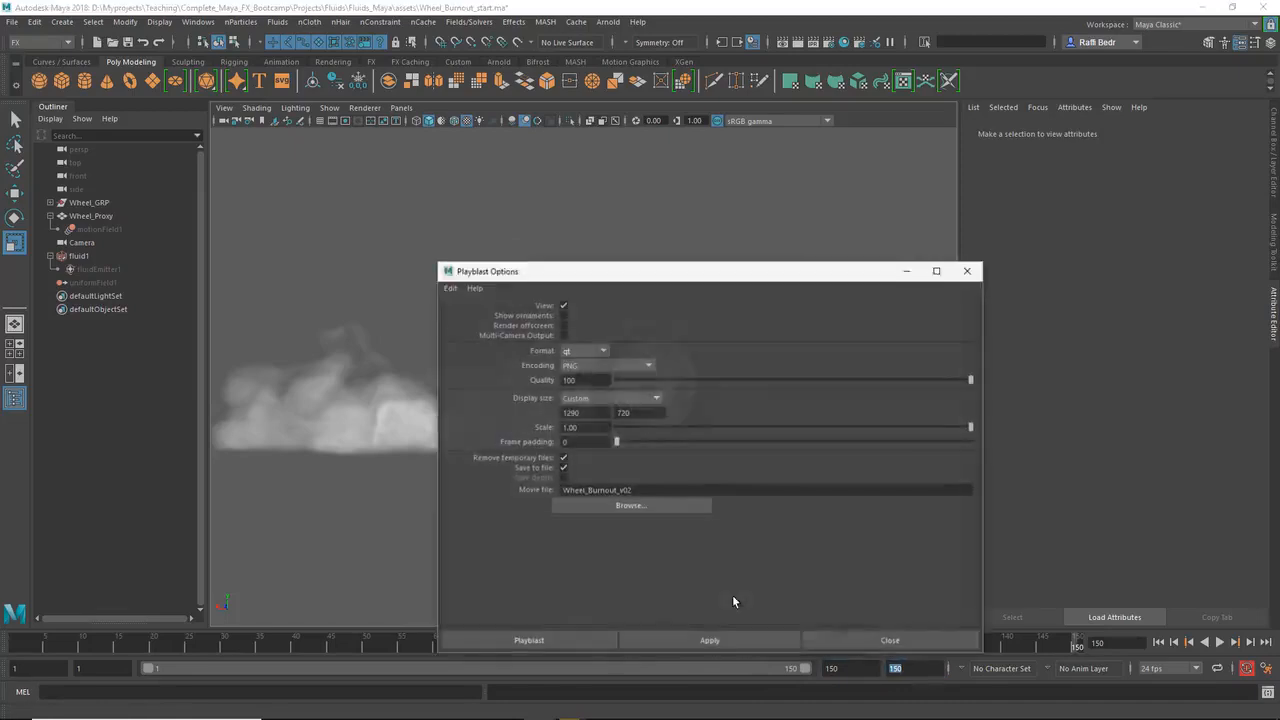
click(563, 468)
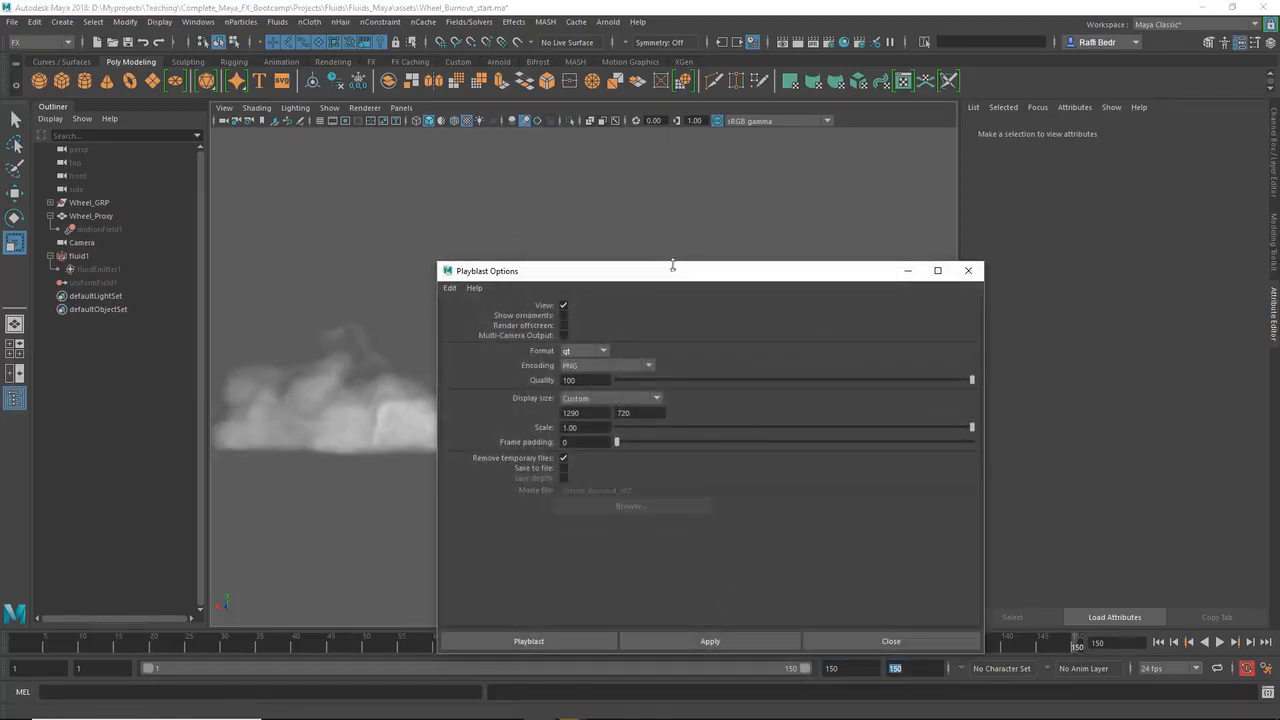
drag(673, 265, 600, 214)
click(593, 301)
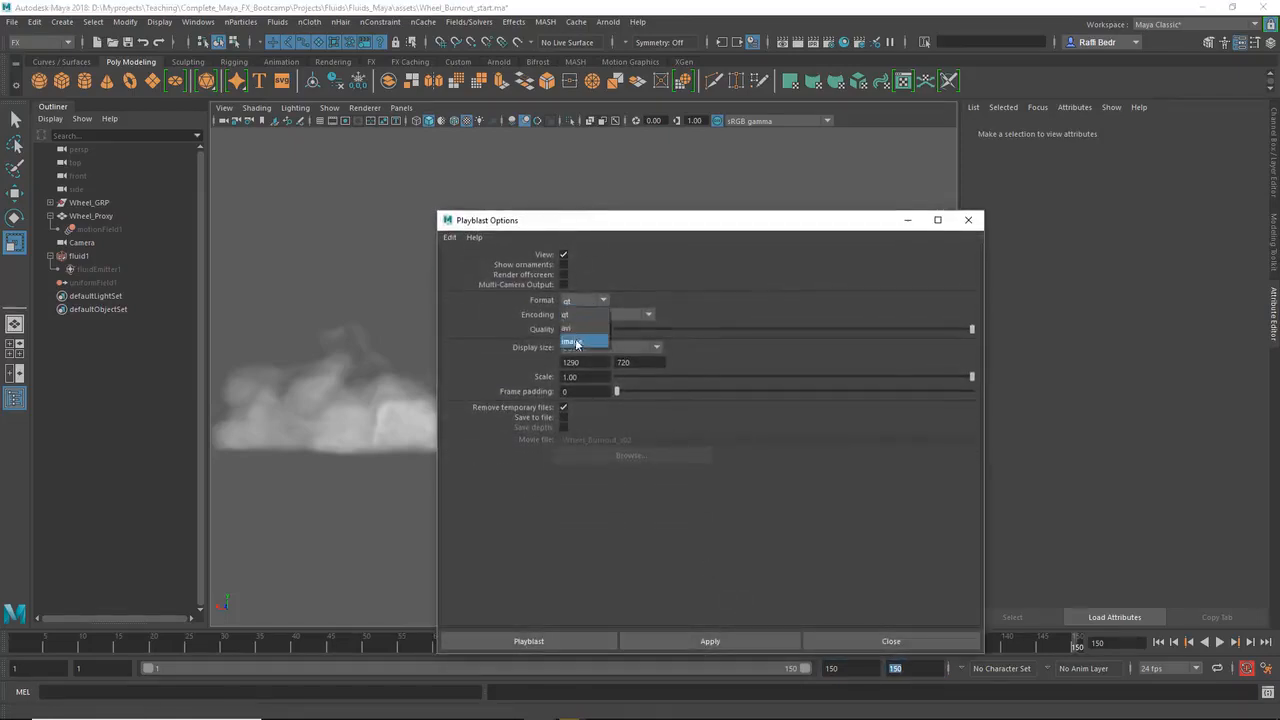
click(578, 340)
click(582, 318)
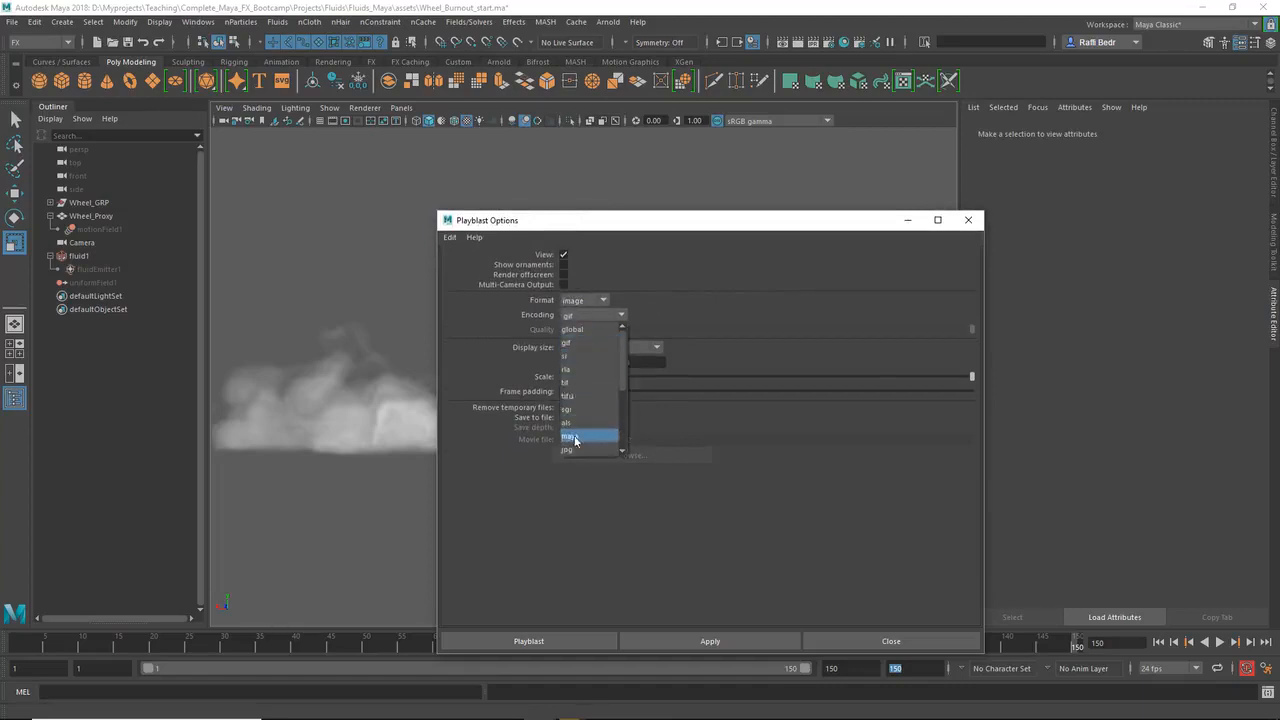
click(574, 320)
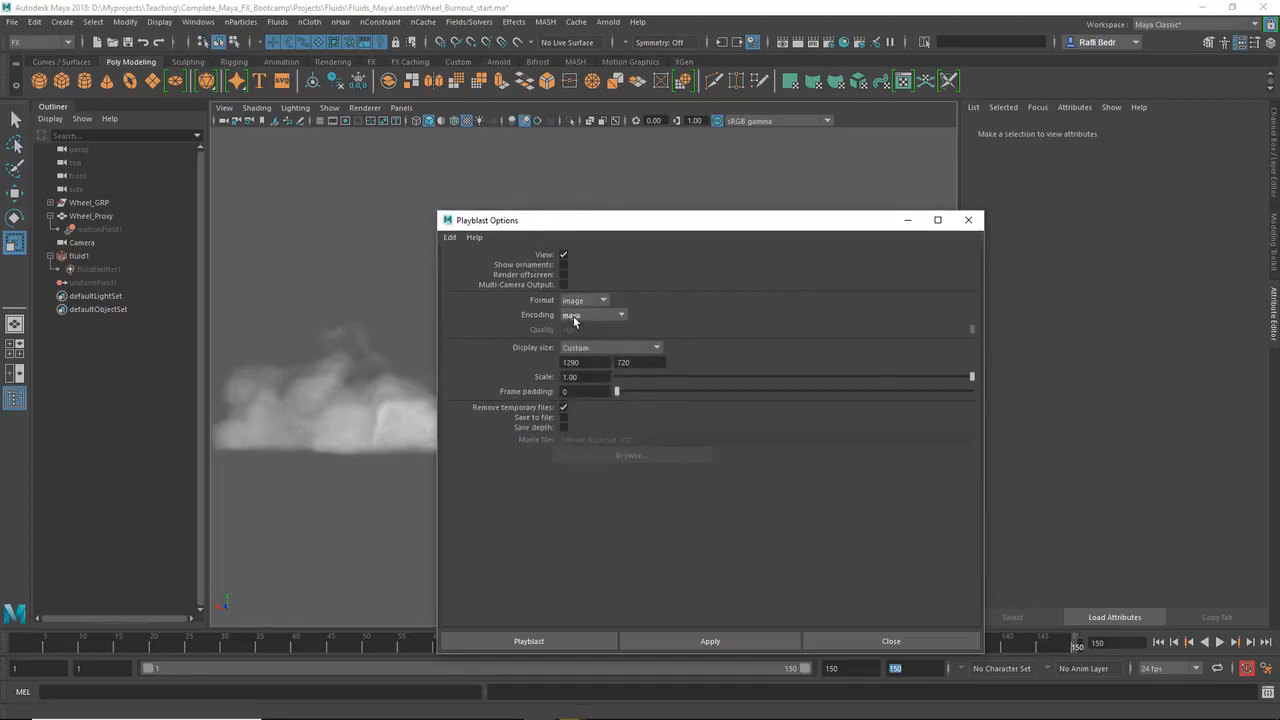
click(522, 640)
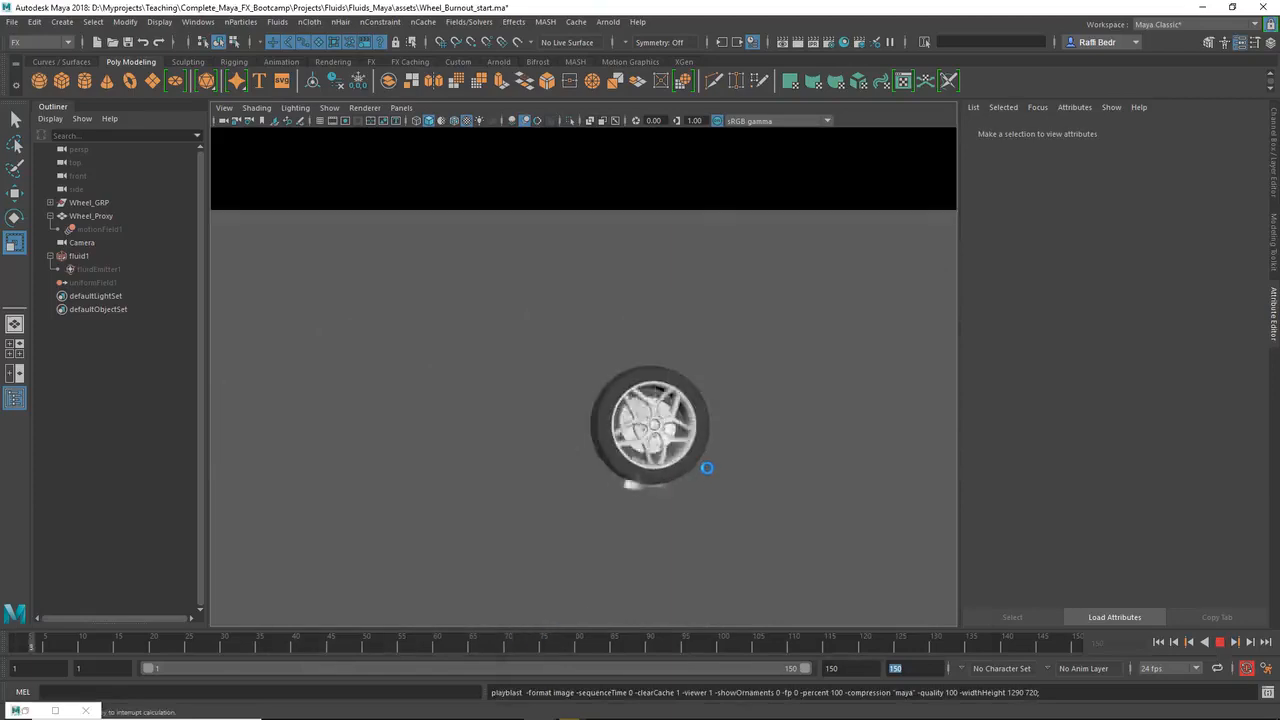